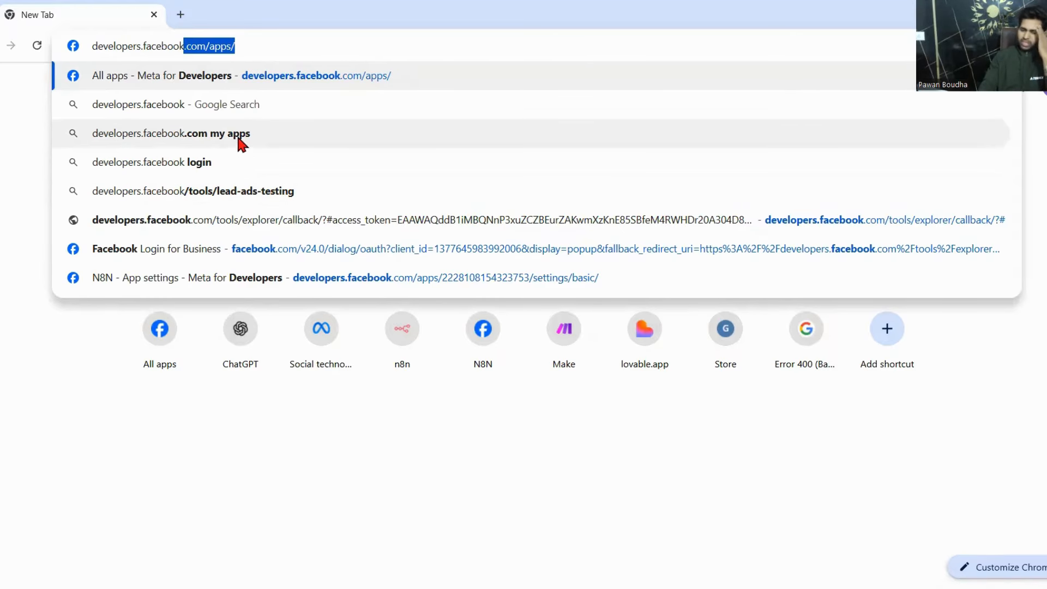
Go to developers.facebook.com/apps/ and start creating a new app
left_click(256, 46)
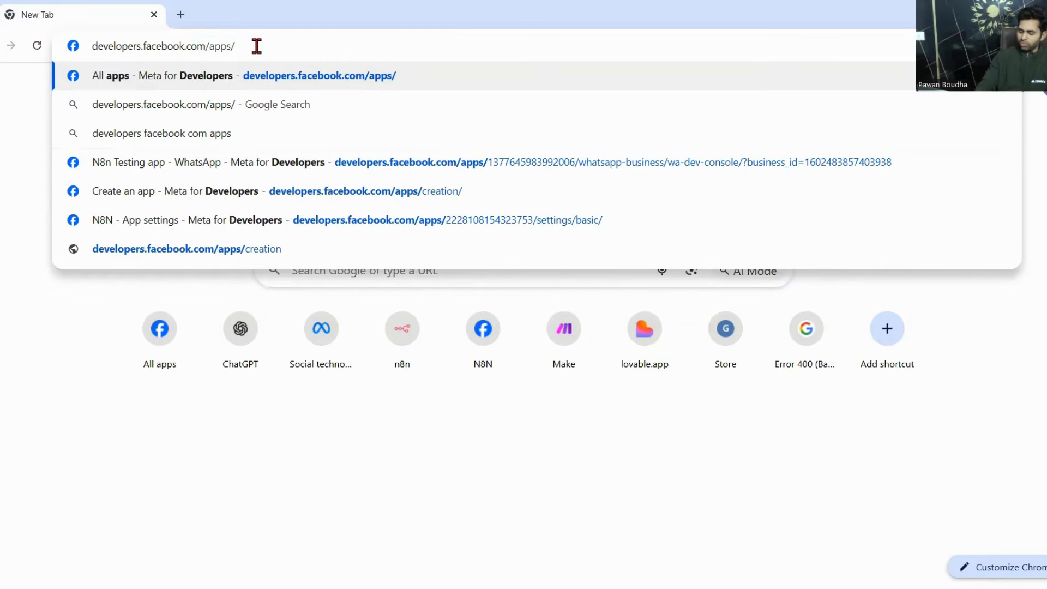
key("Return")
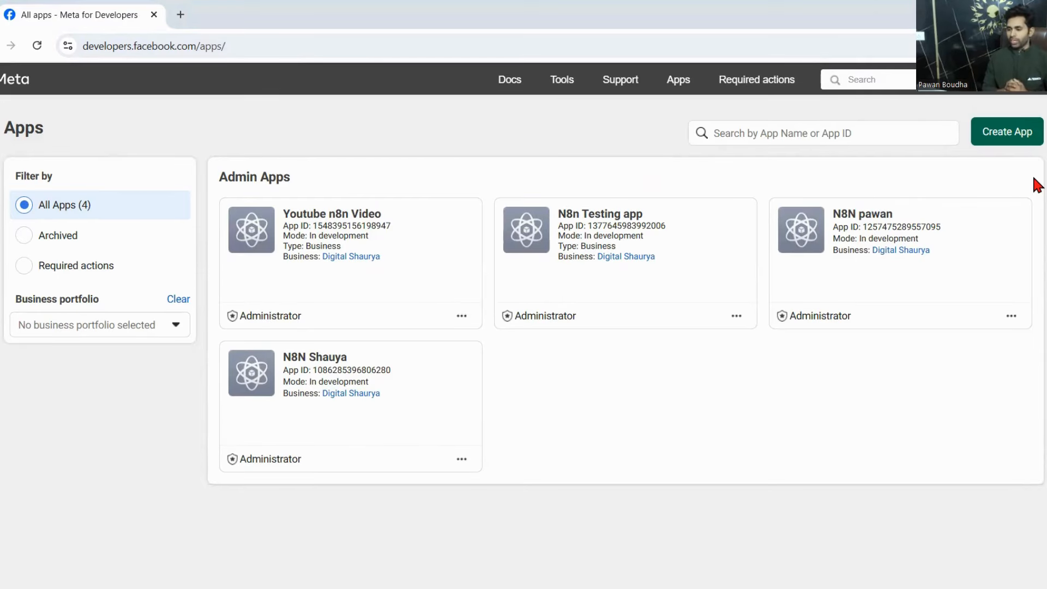
left_click(1018, 140)
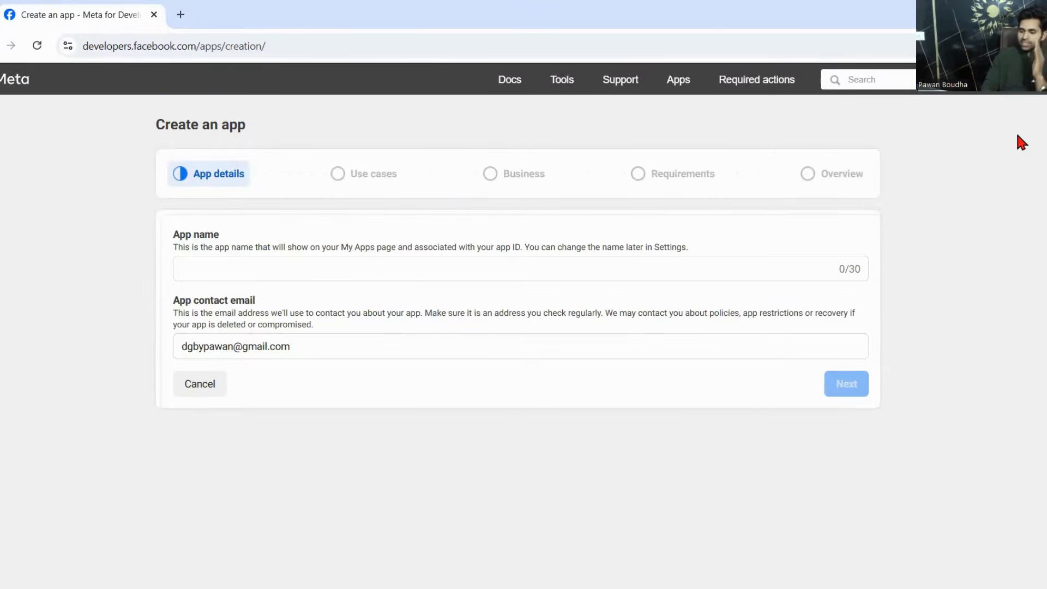
Name the new app "Youtube n8n video" and continue to its use cases
left_click(403, 275)
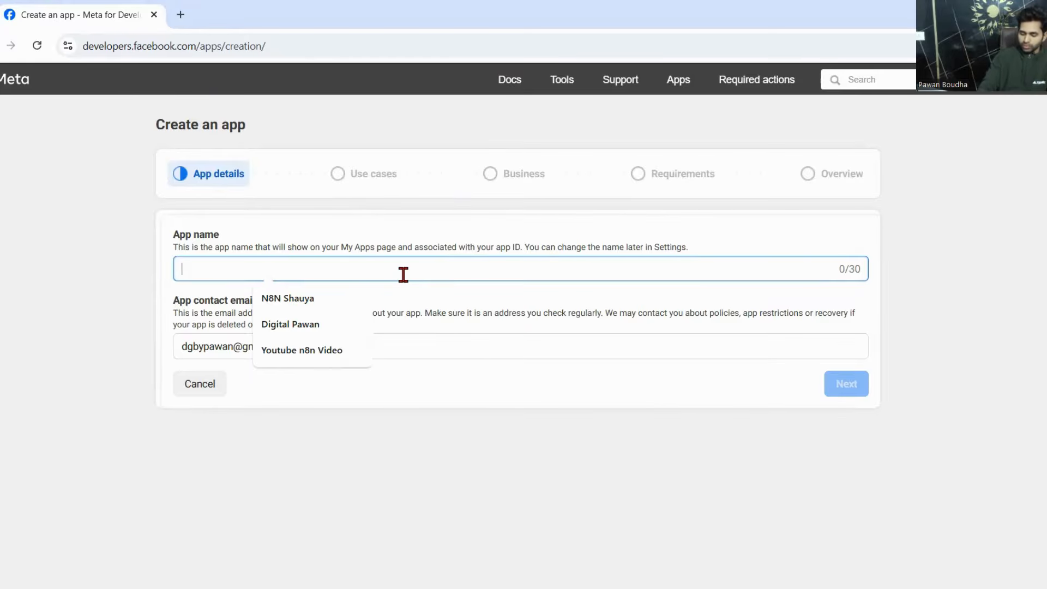
type("You")
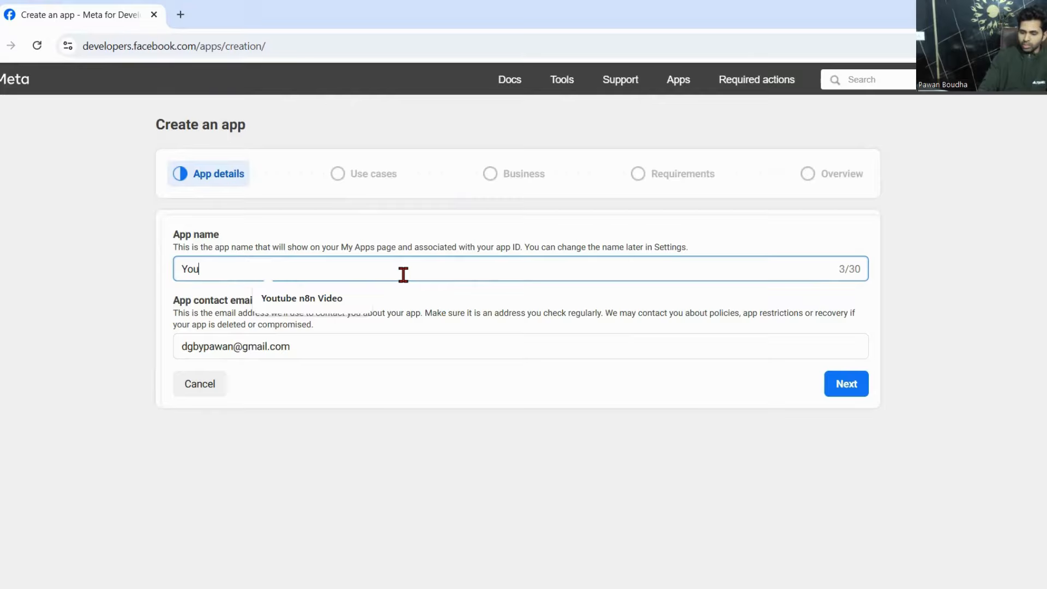
type("tu")
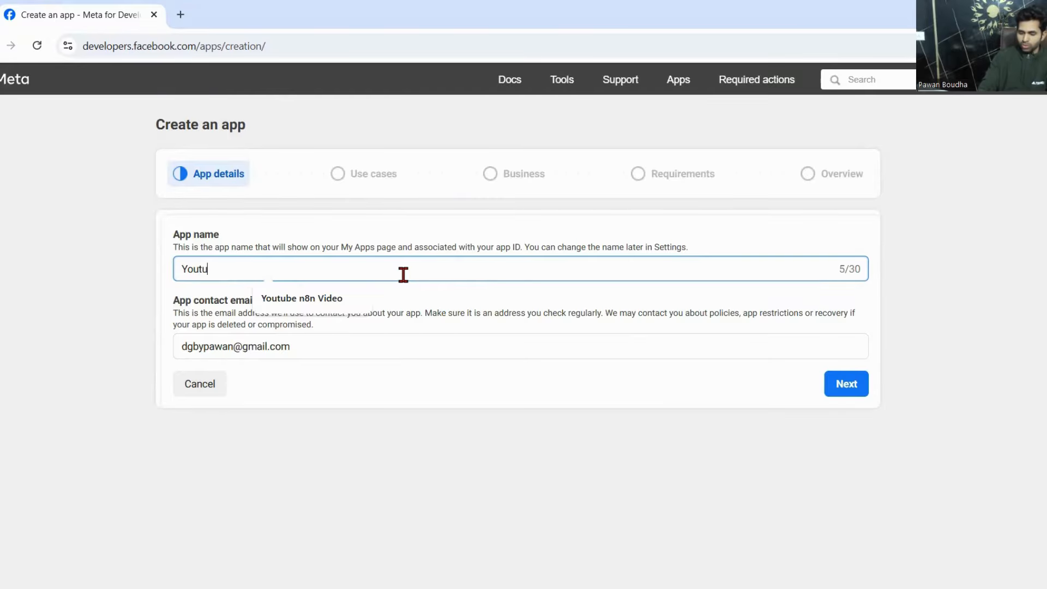
type("be n")
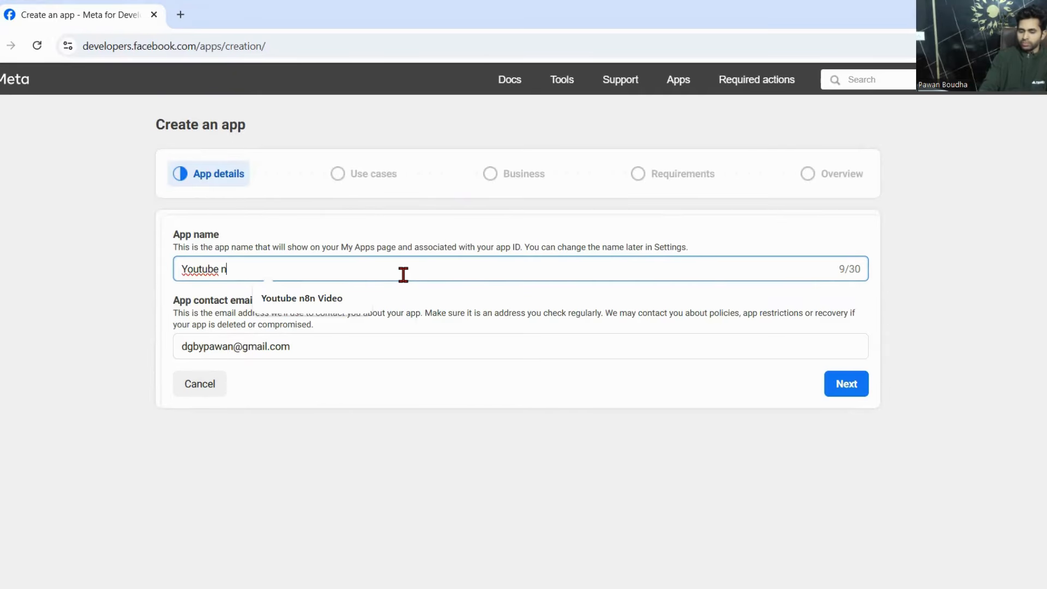
type("8n")
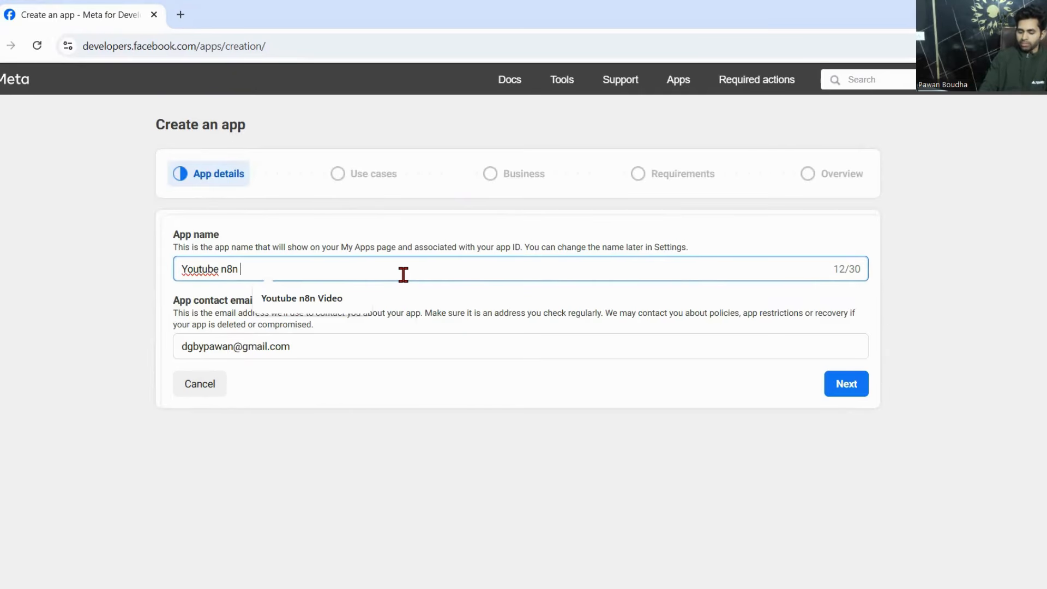
type("  v")
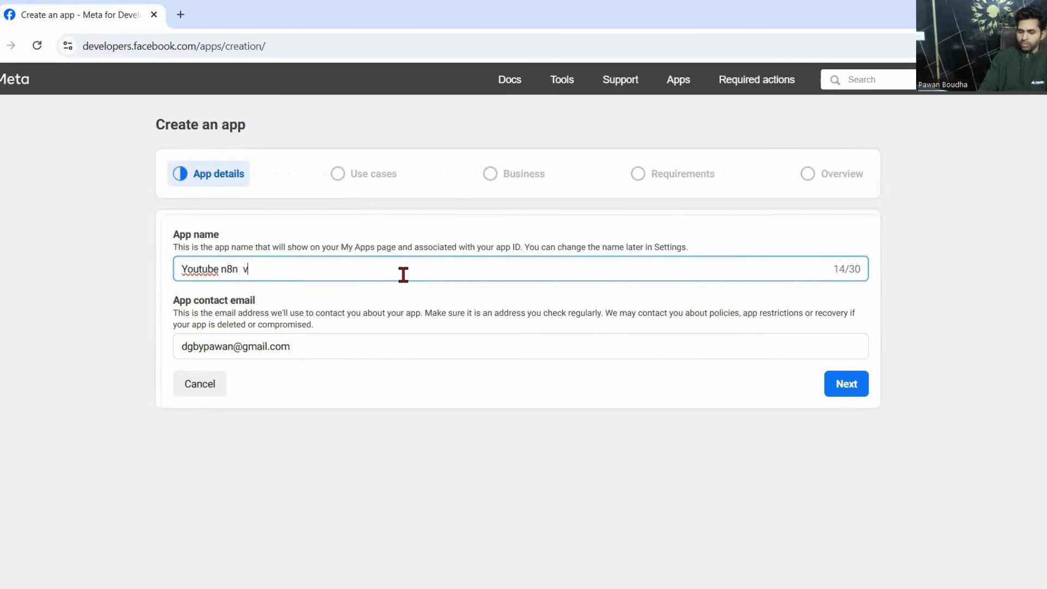
type("ideo")
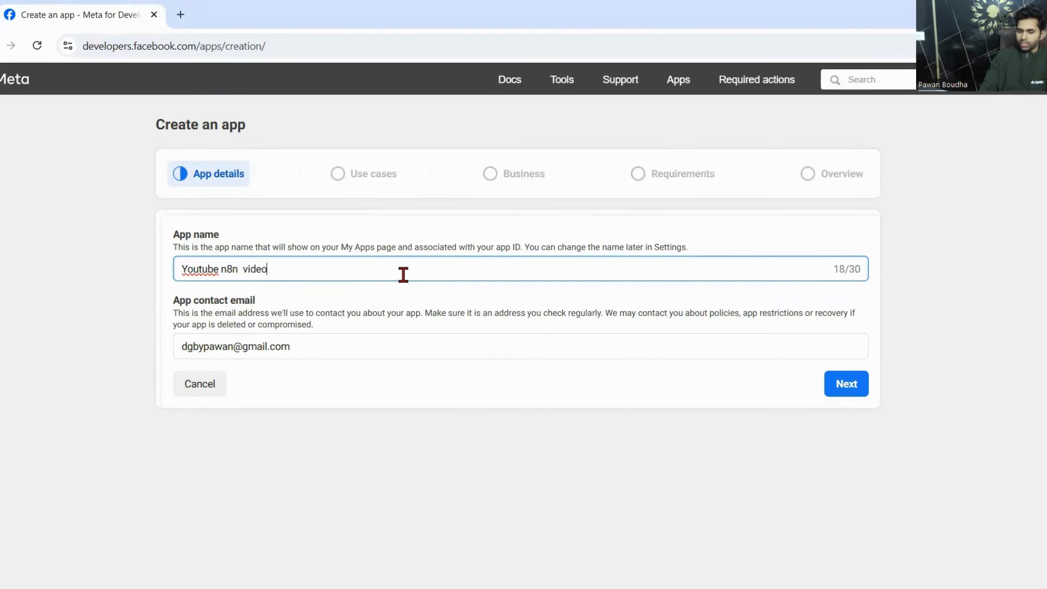
left_click(844, 386)
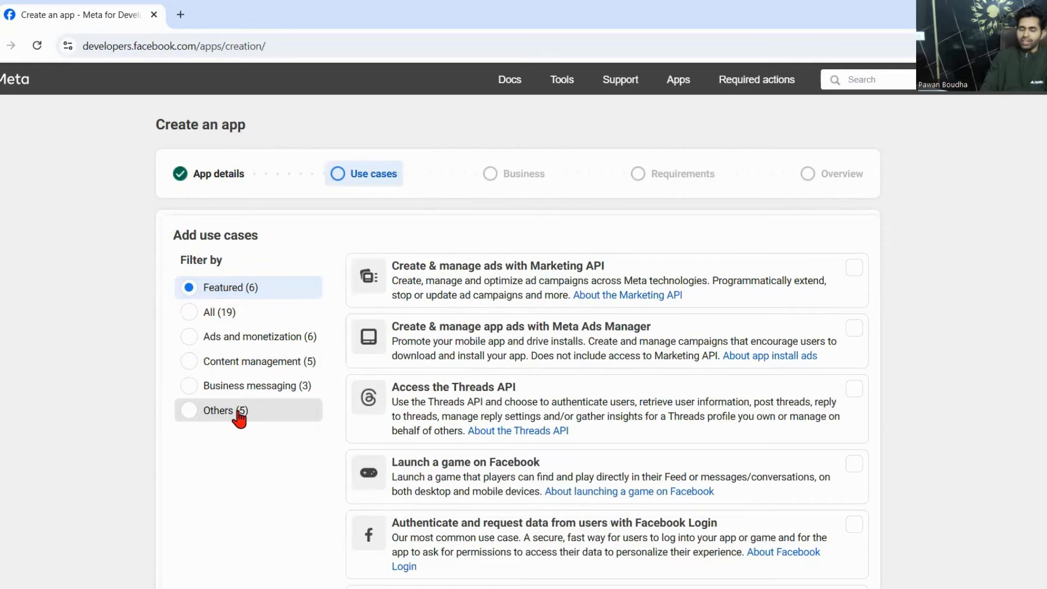
Filter the use cases by Others, select the Other use case for the old creation experience and continue
left_click(188, 413)
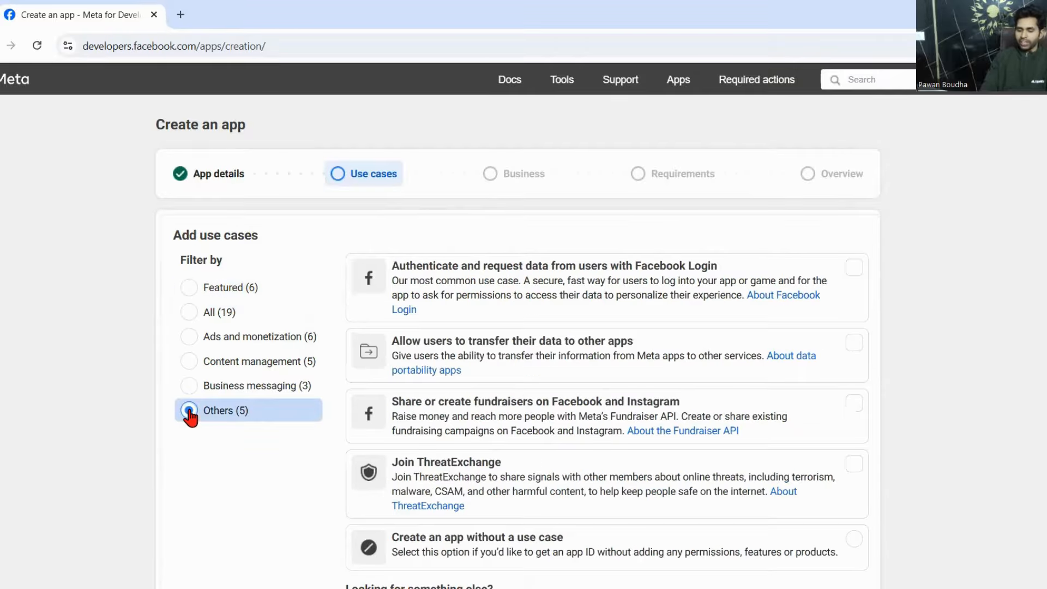
scroll(518, 349, "down", 3)
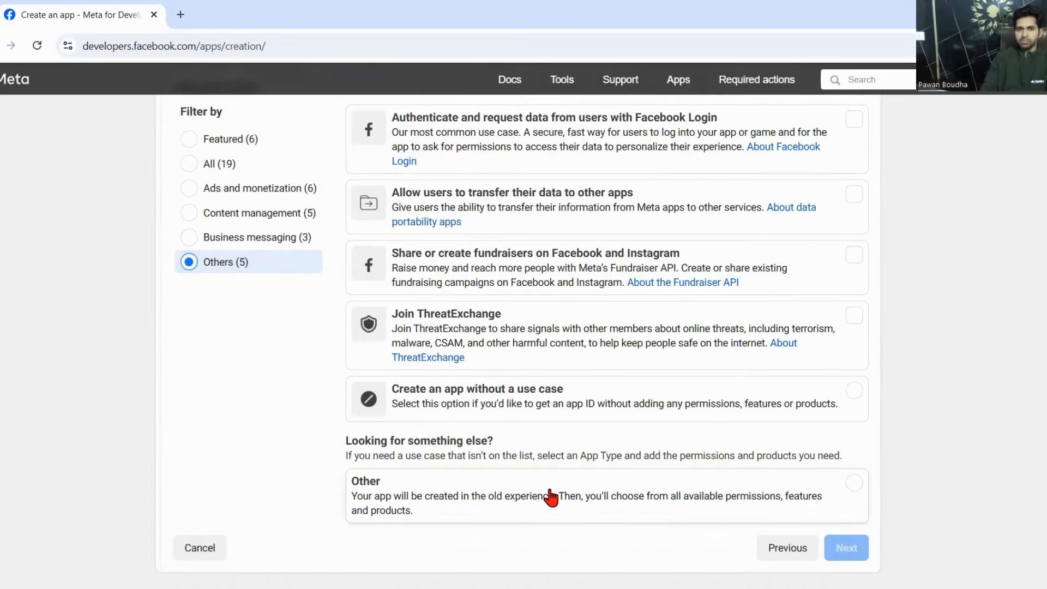
left_click(550, 498)
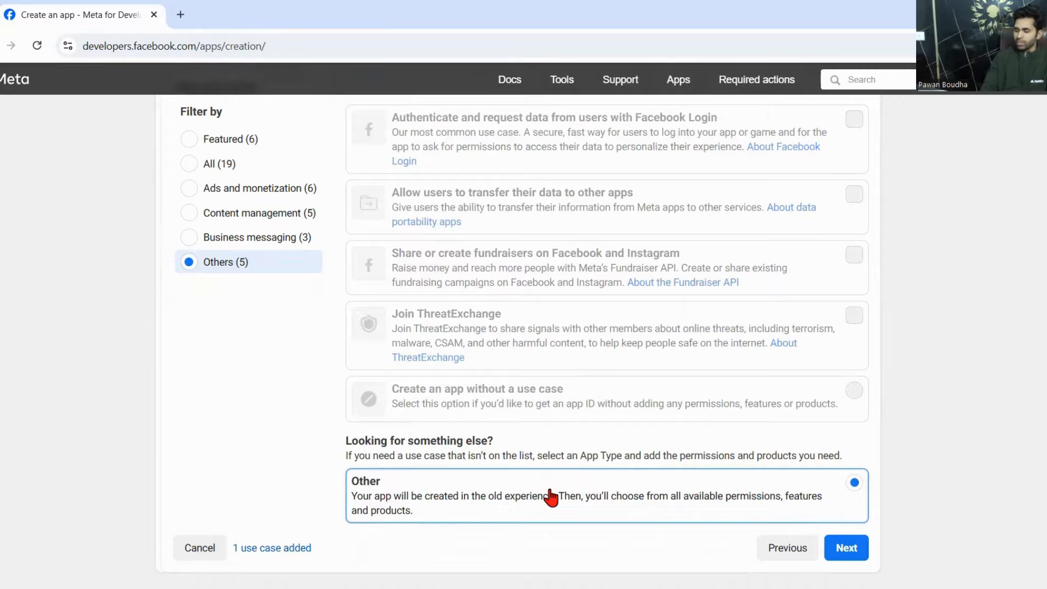
key("Return")
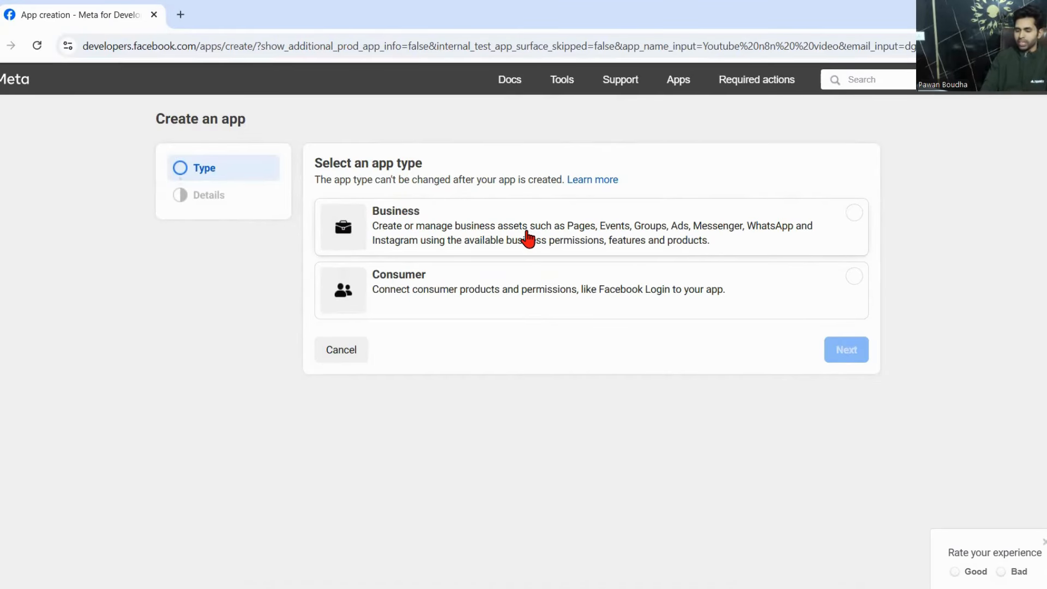
Create the app with the Business type and submit the account password to authorize it
left_click(461, 243)
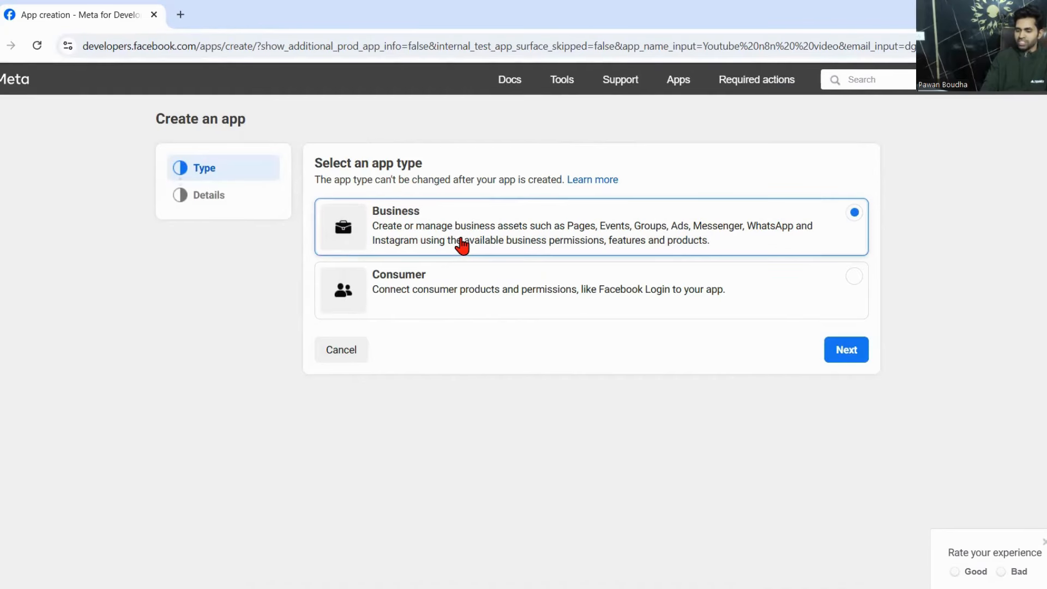
left_click(848, 350)
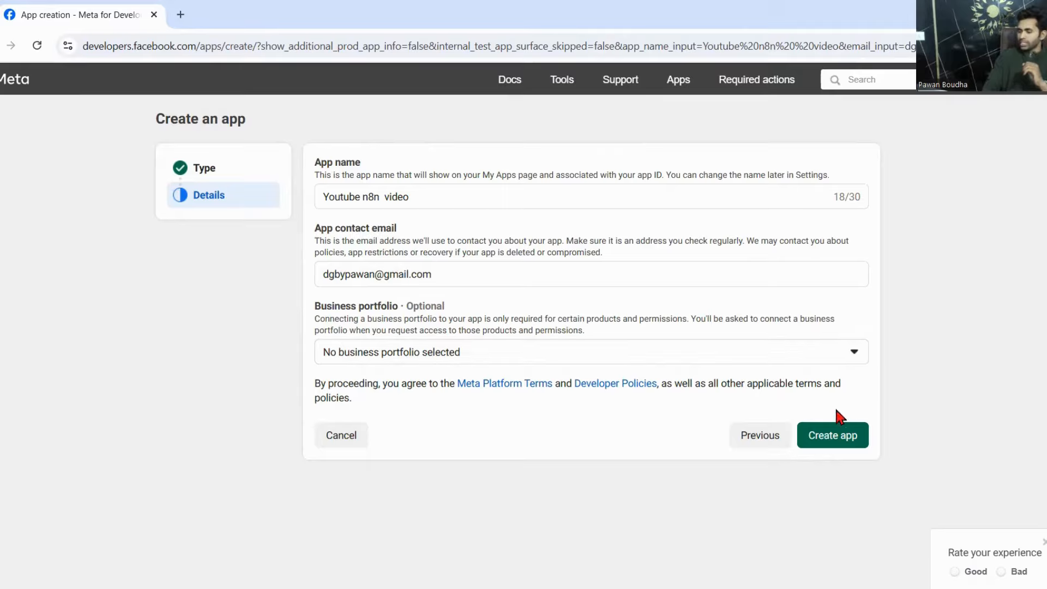
left_click(828, 441)
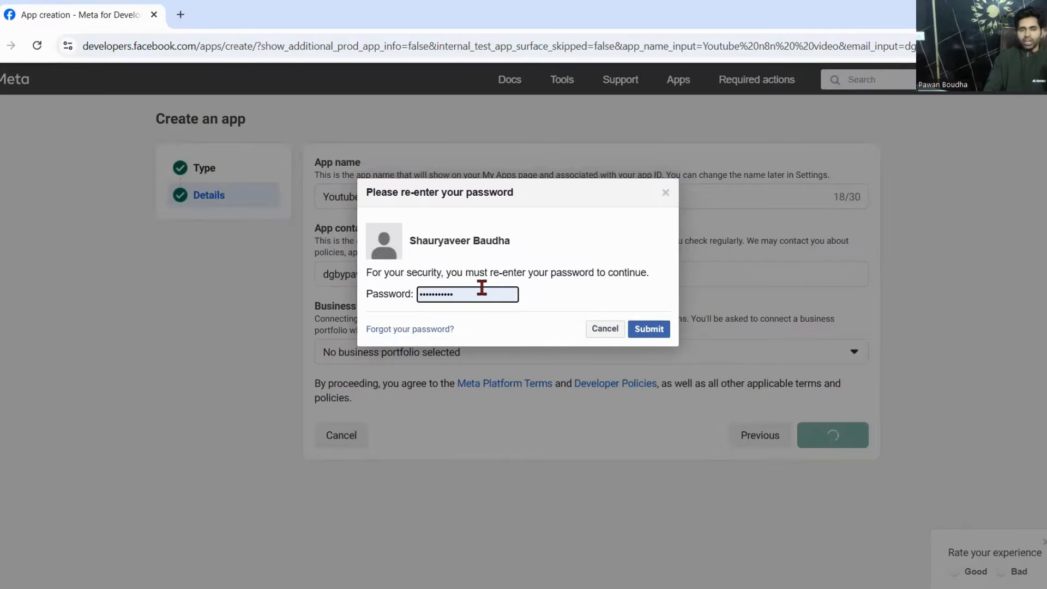
left_click(649, 330)
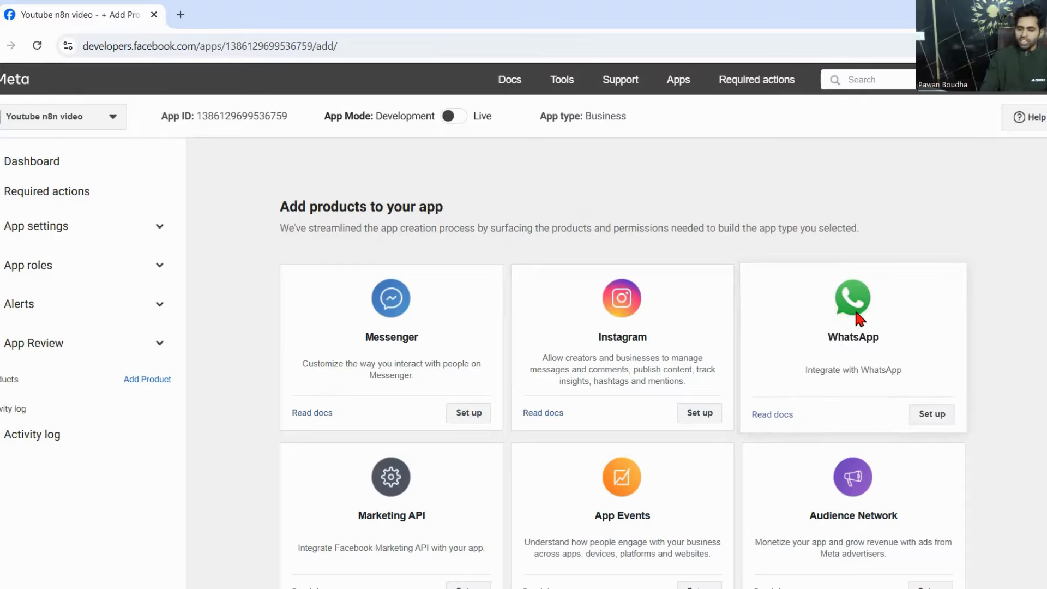
Add the WhatsApp product to the app and continue with the Digital Shaurya business portfolio
left_click(933, 414)
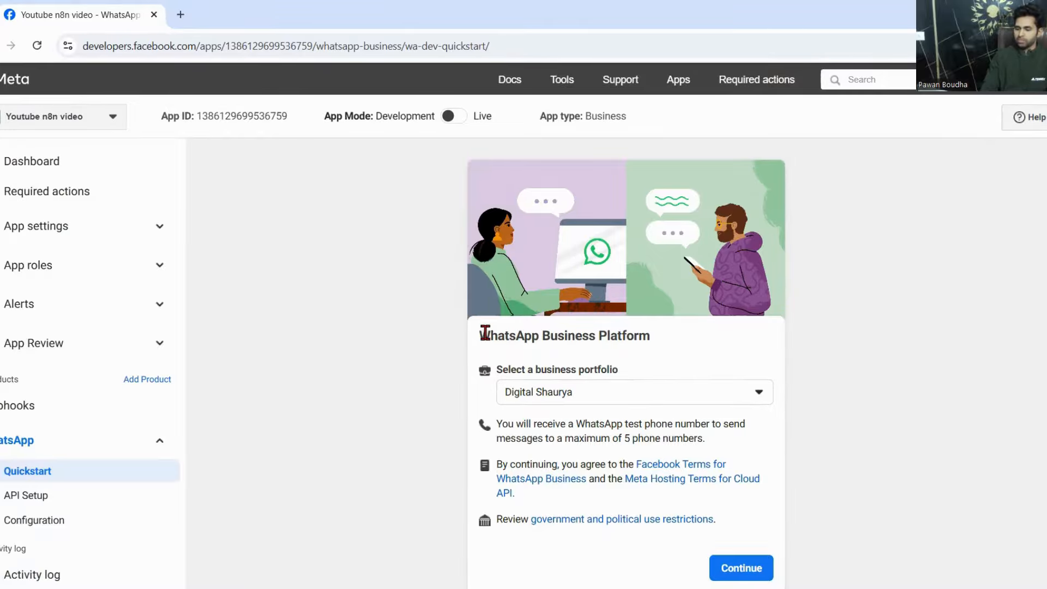
left_click_drag(482, 335, 665, 334)
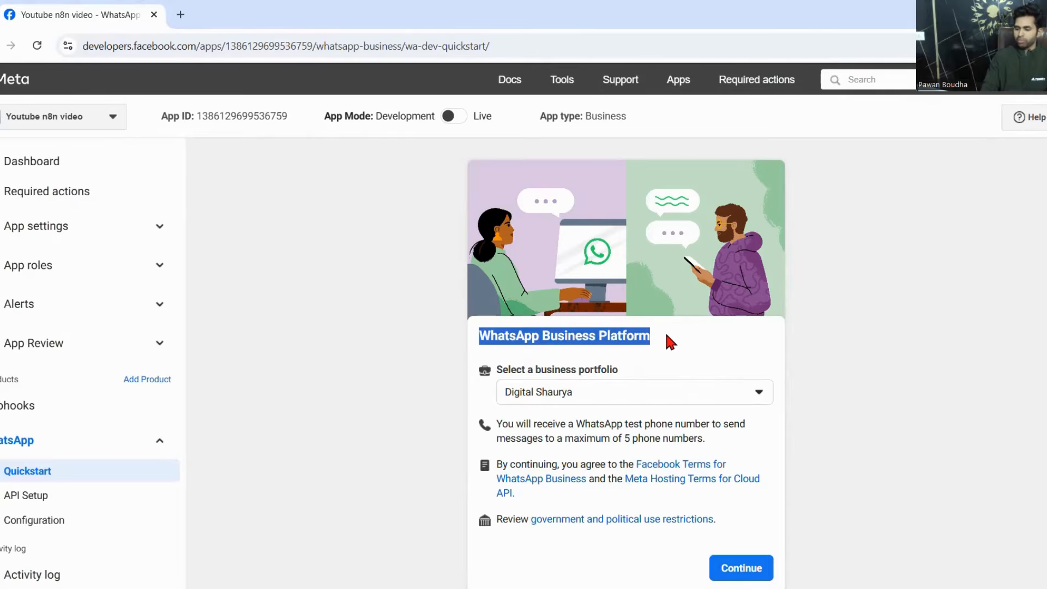
left_click(593, 397)
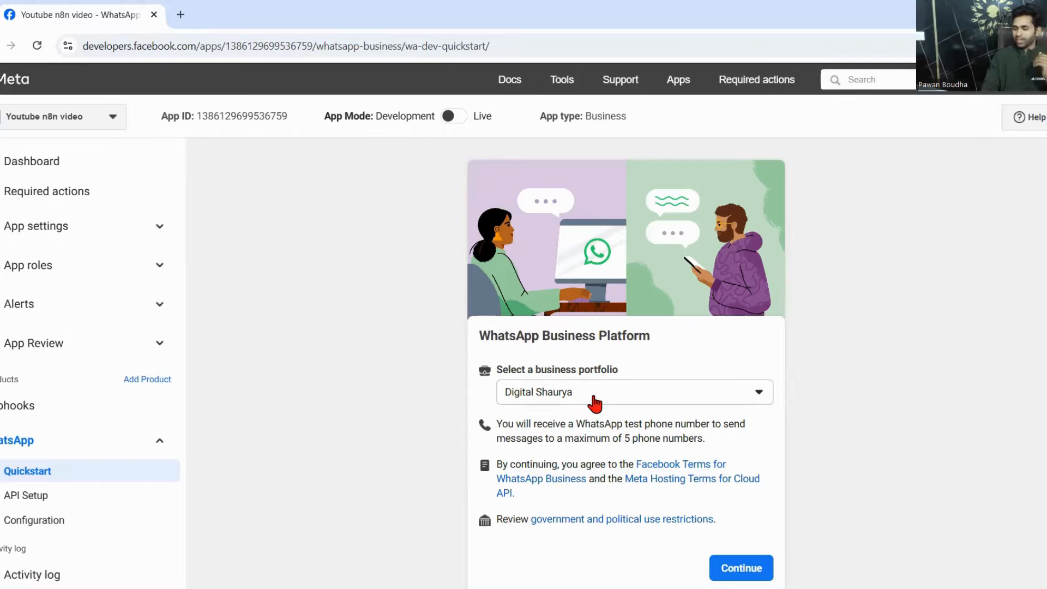
left_click(595, 404)
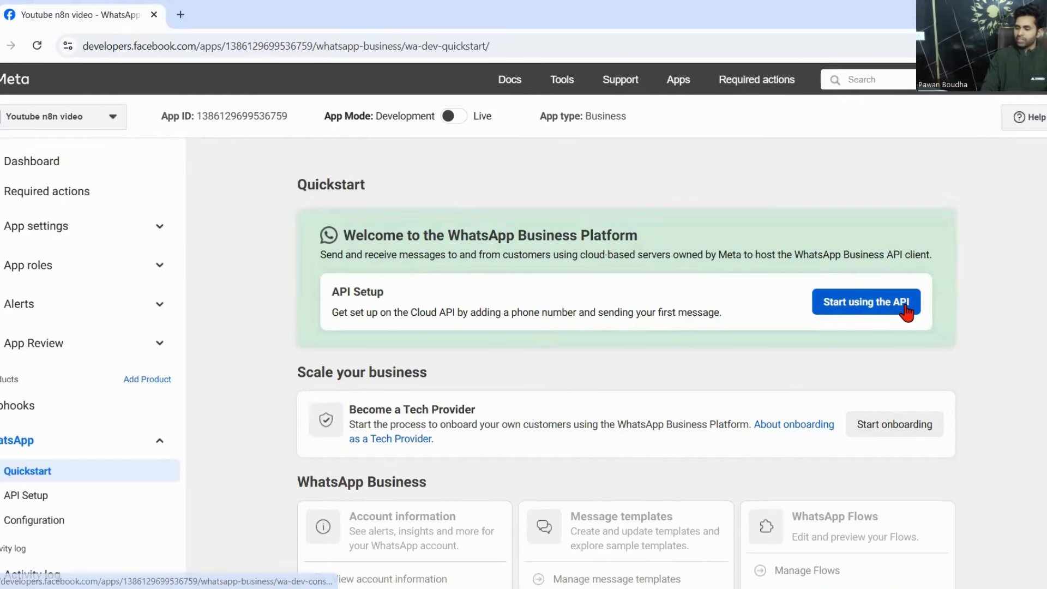
Start using the API from the WhatsApp Quickstart page to open API Setup
scroll(627, 376, "down", 6)
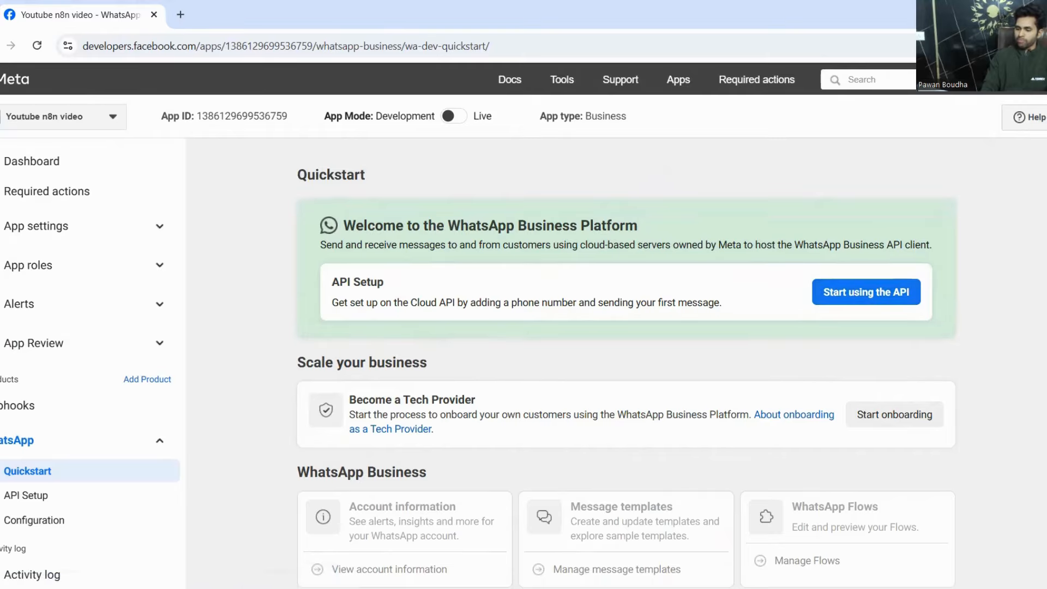
scroll(627, 377, "down", 1)
scroll(1028, 158, "up", 7)
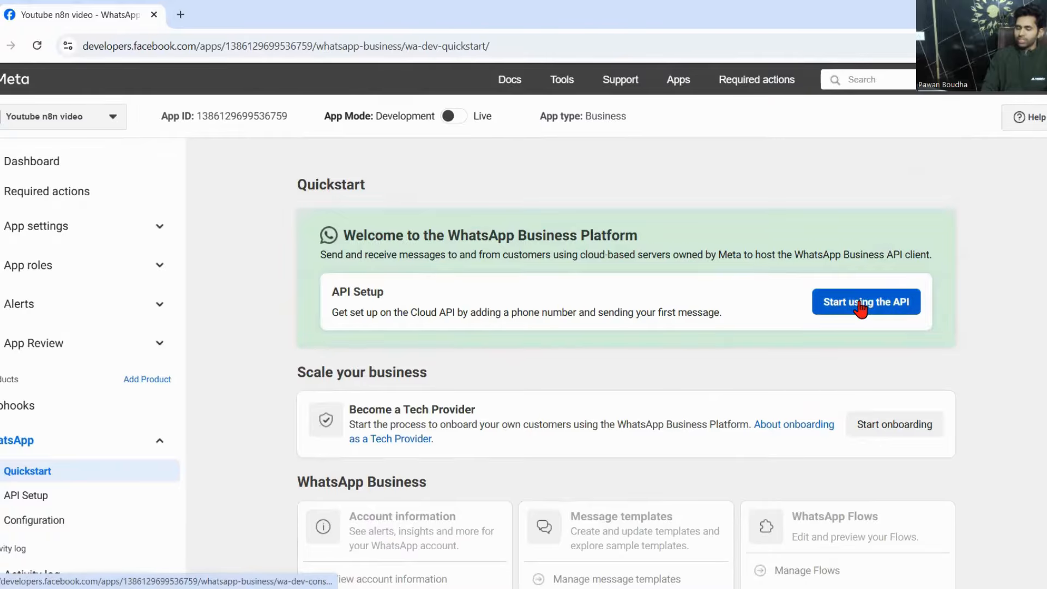
left_click(861, 307)
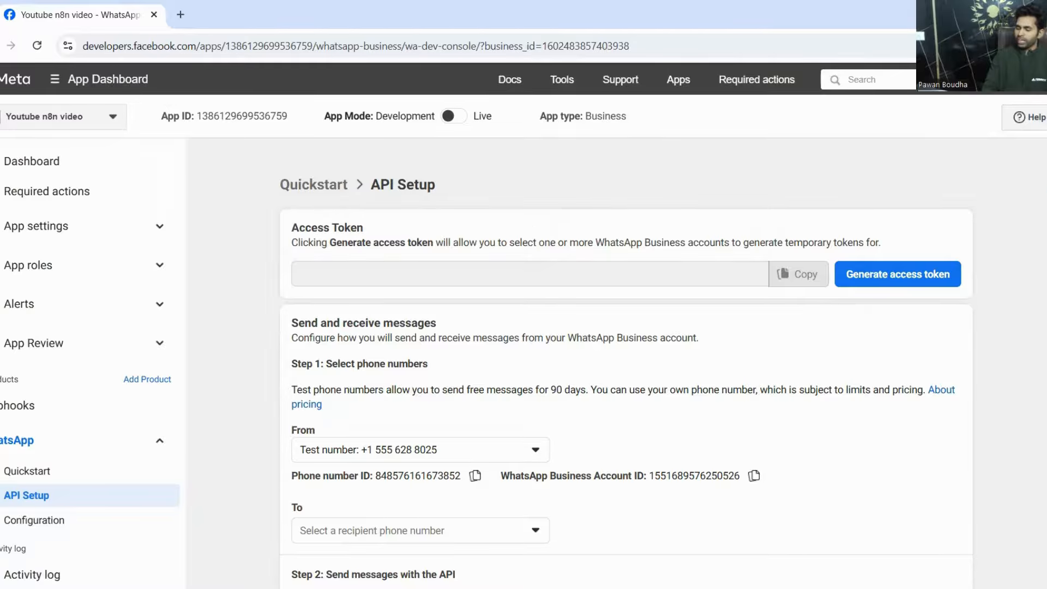
Look through the sender phone number options for WhatsApp test messages
scroll(626, 338, "down", 3)
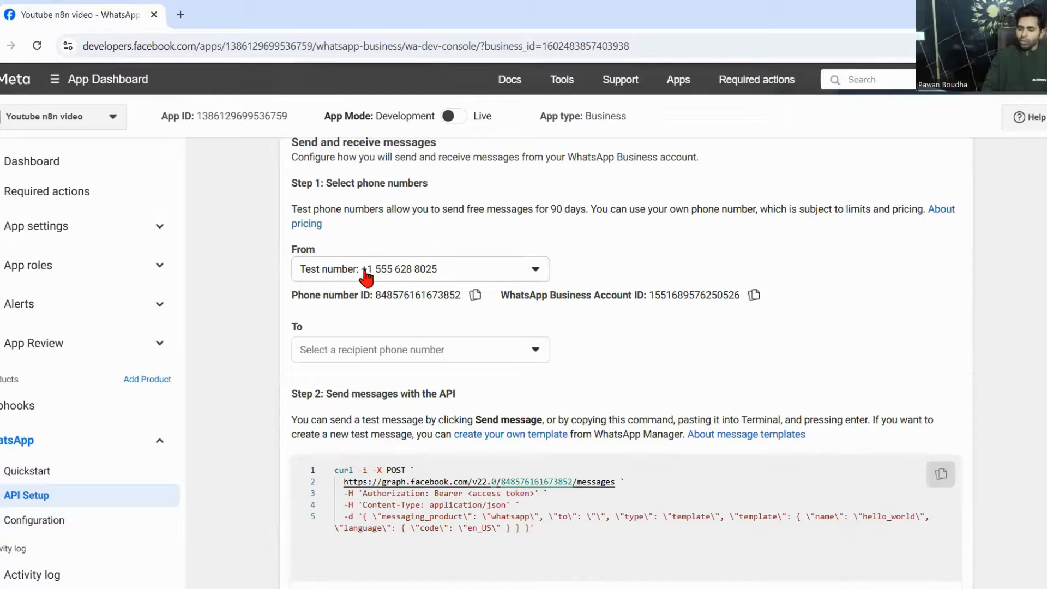
left_click(428, 268)
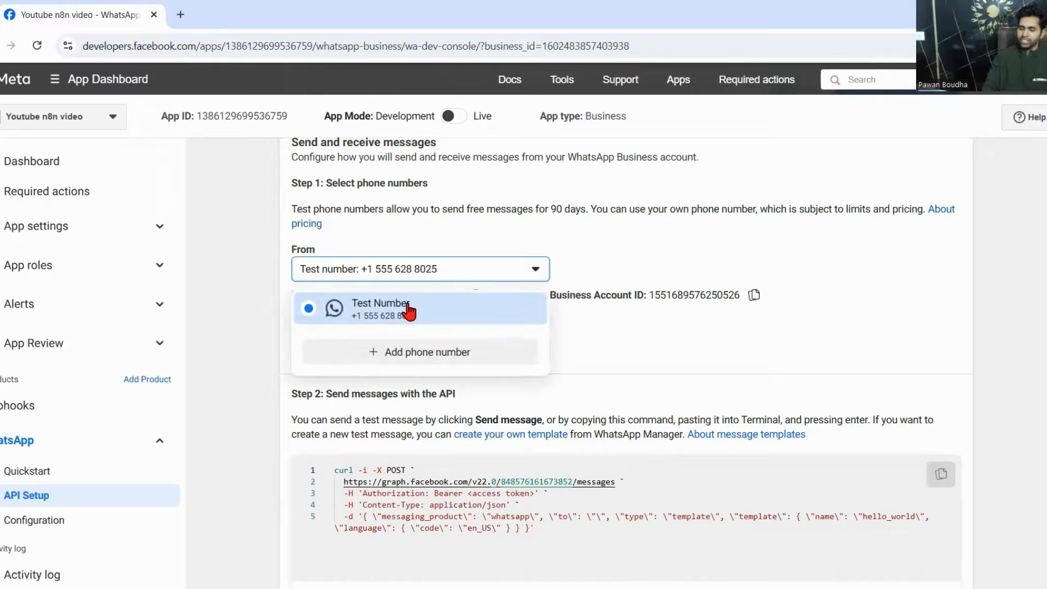
left_click(475, 225)
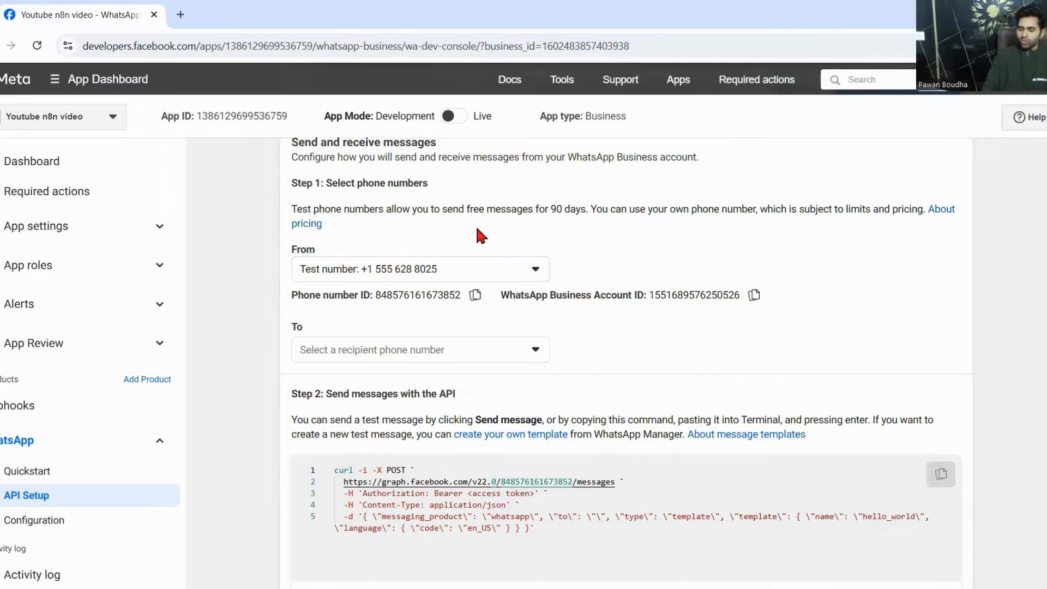
Check the managed recipient list and select the saved phone number as the test message recipient
left_click(380, 360)
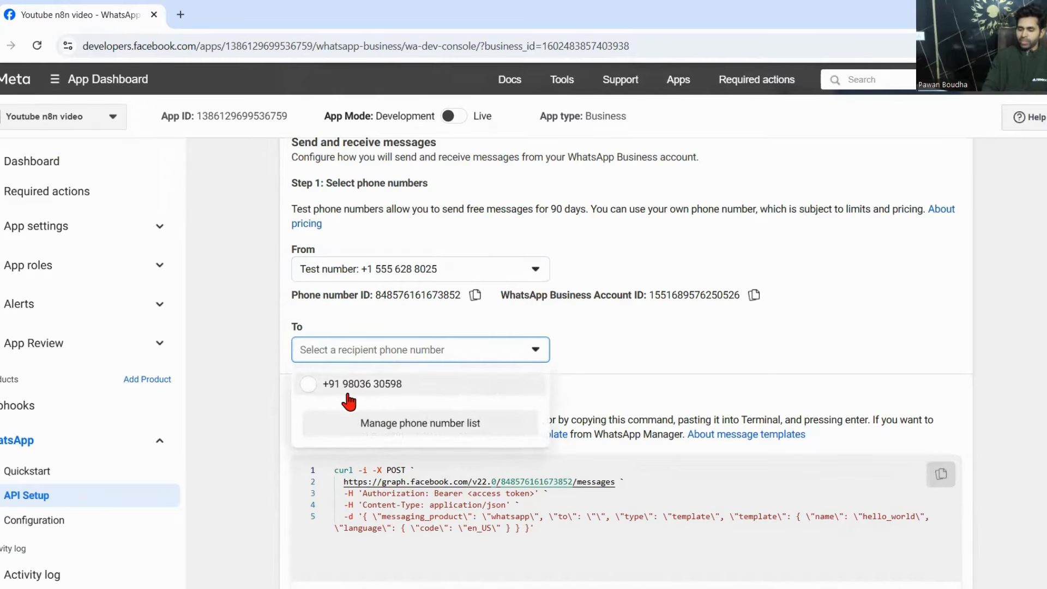
left_click(389, 428)
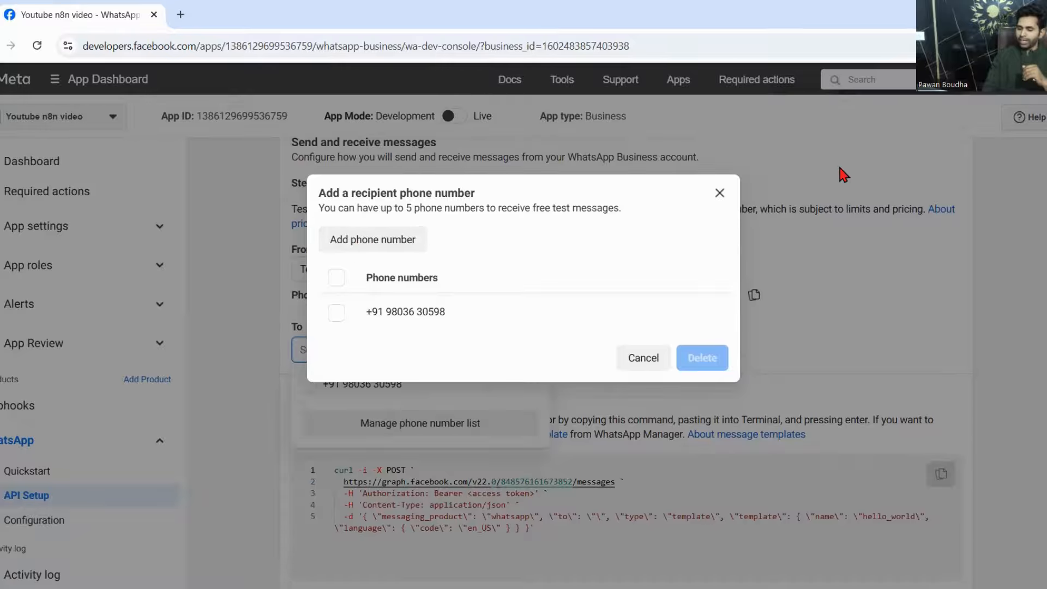
left_click(720, 193)
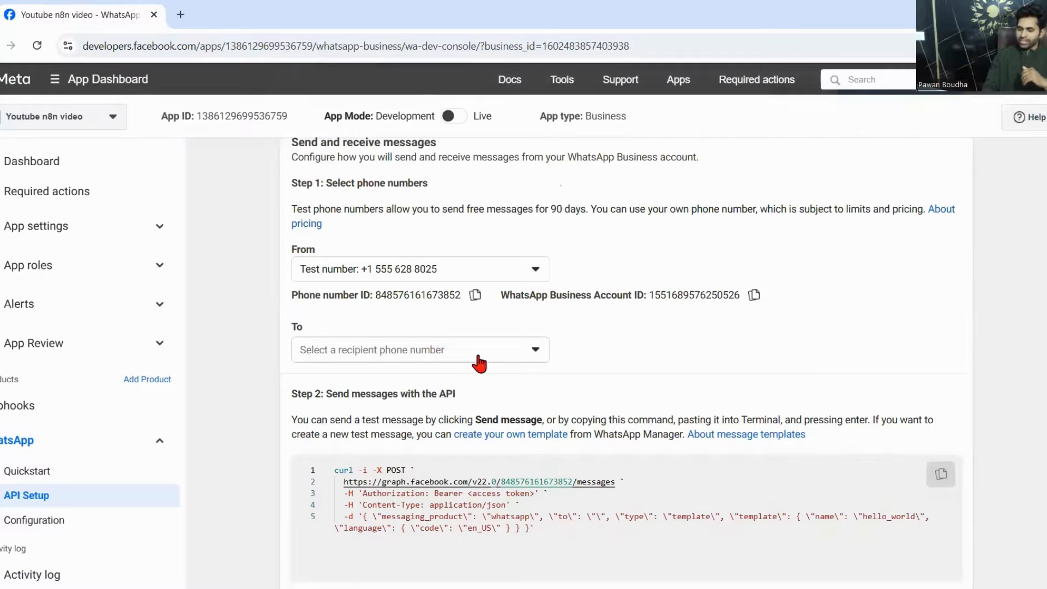
left_click(370, 355)
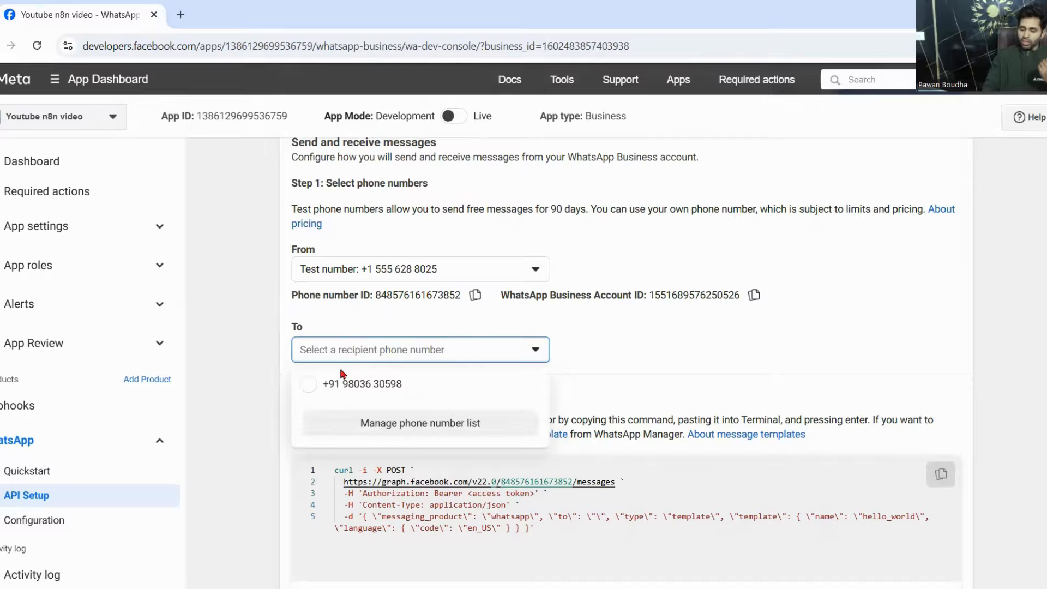
left_click(315, 386)
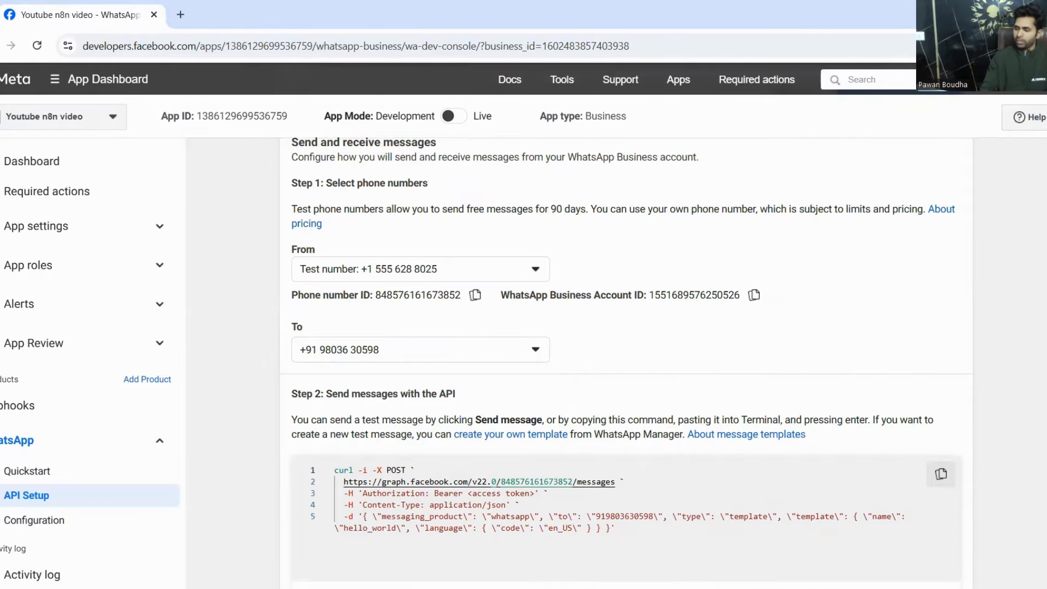
scroll(892, 424, "down", 4)
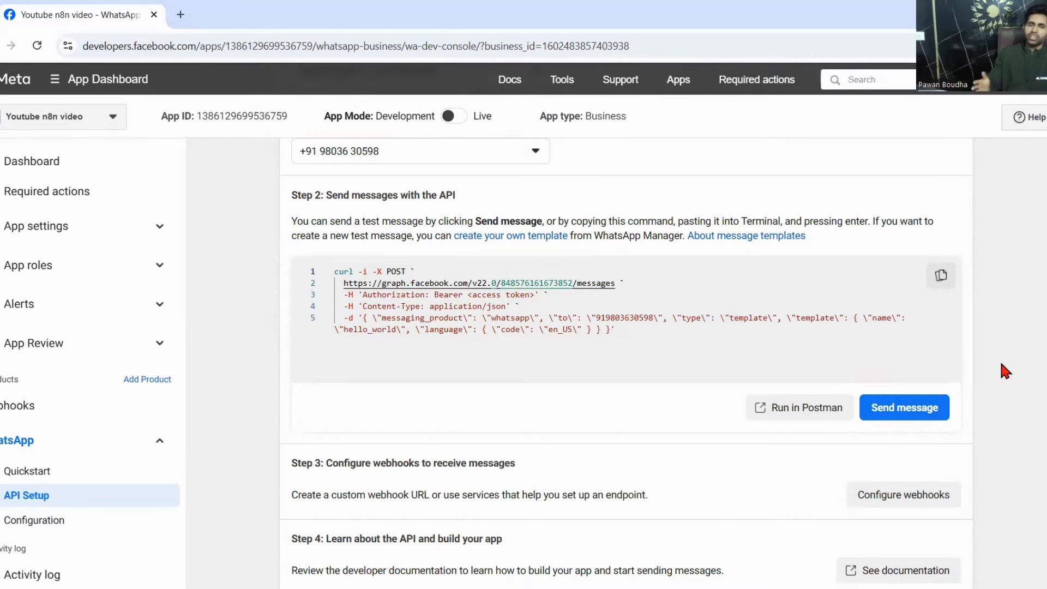
Return to the Access Token section of API Setup, then open the app's Basic settings
scroll(625, 363, "up", 8)
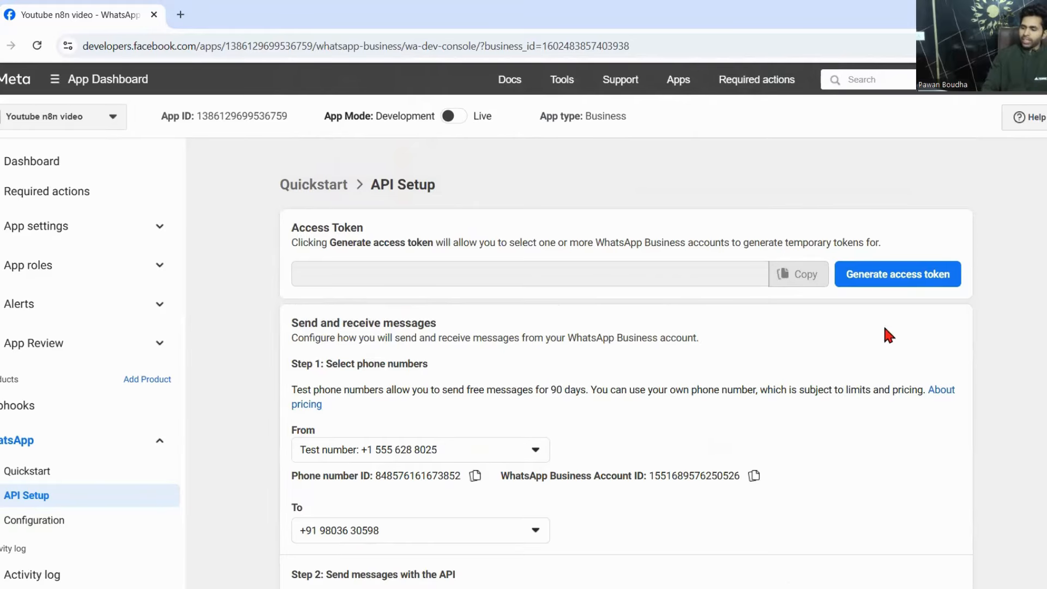
left_click(916, 273)
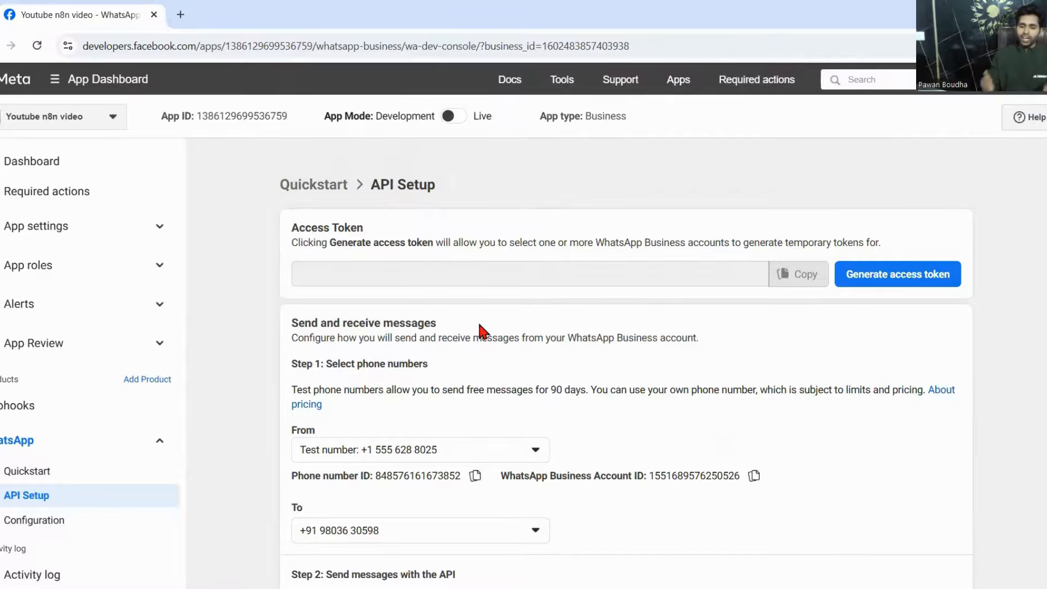
left_click(66, 234)
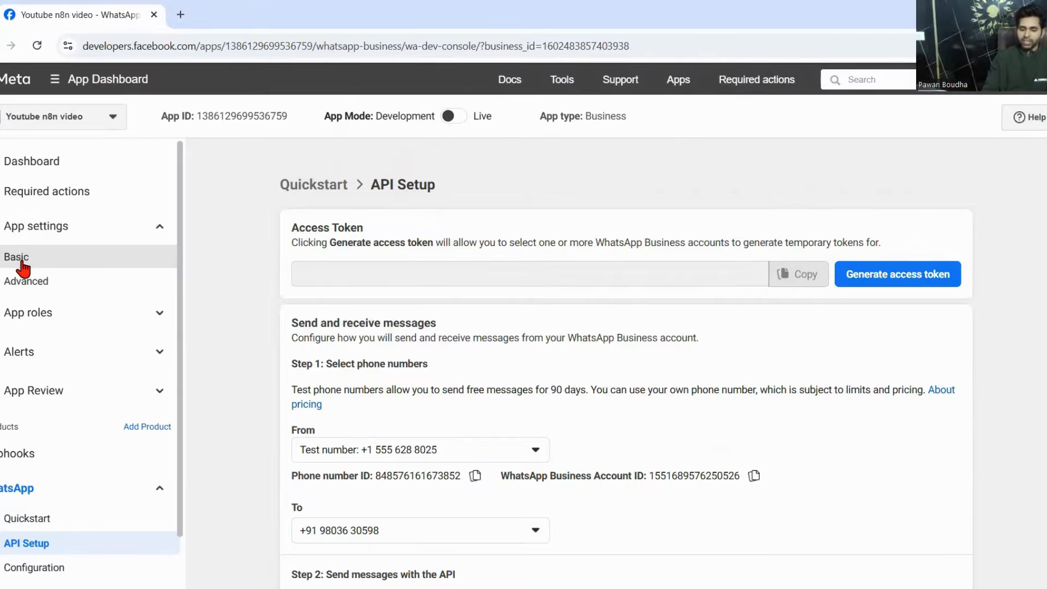
left_click(22, 266)
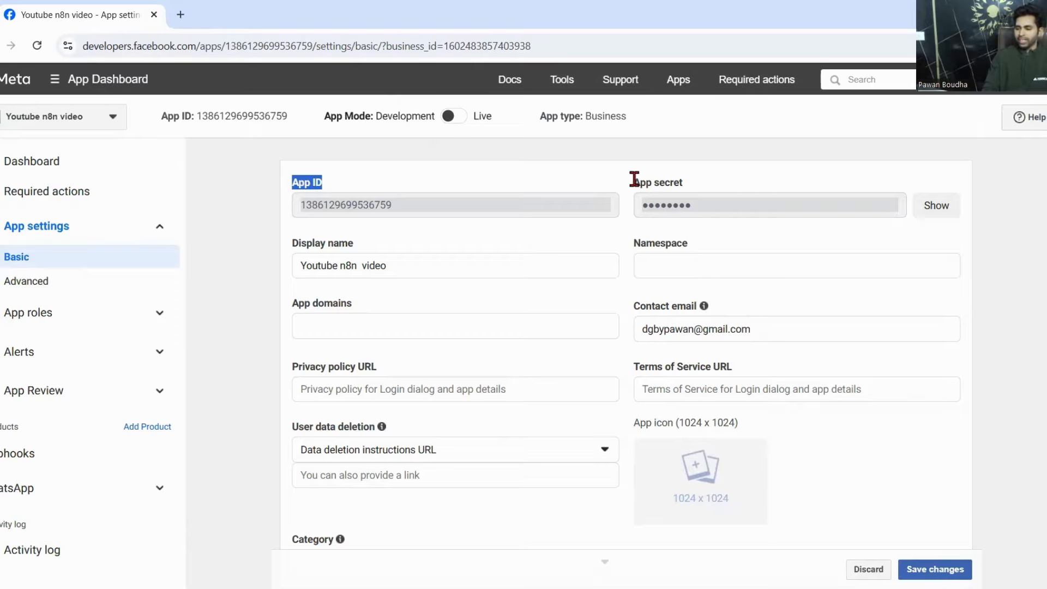
Examine the App ID and App secret fields in the Basic settings, then expand the WhatsApp product's pages
left_click_drag(632, 181, 685, 184)
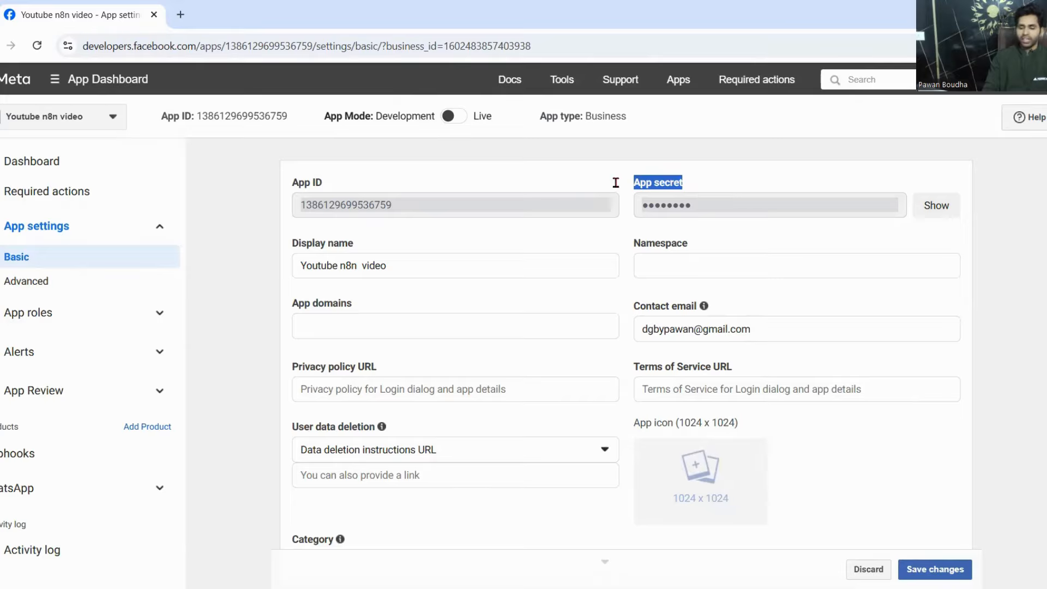
left_click(291, 176)
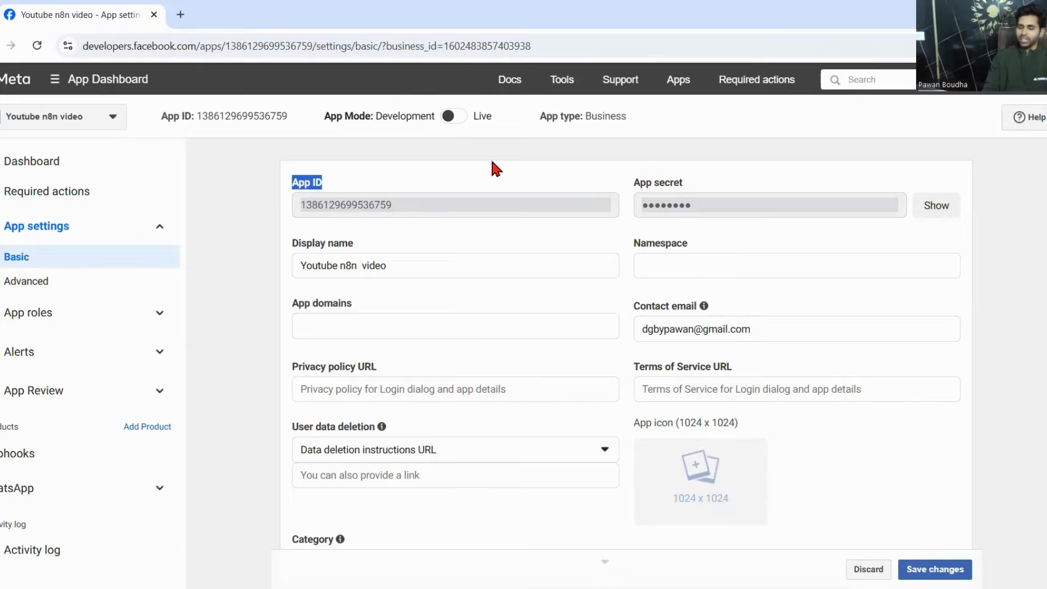
left_click_drag(633, 181, 695, 183)
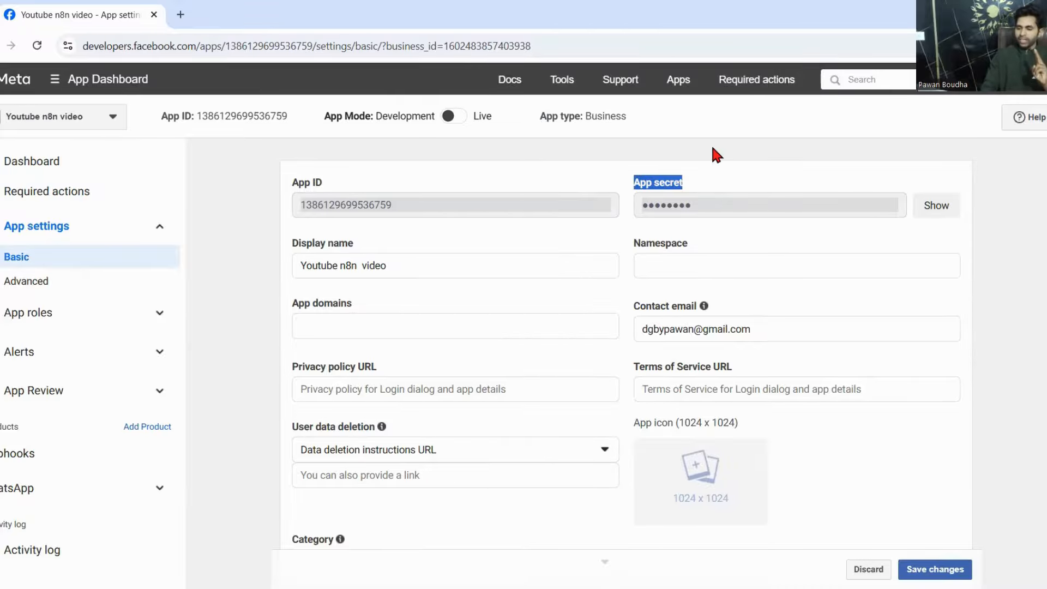
left_click(703, 176)
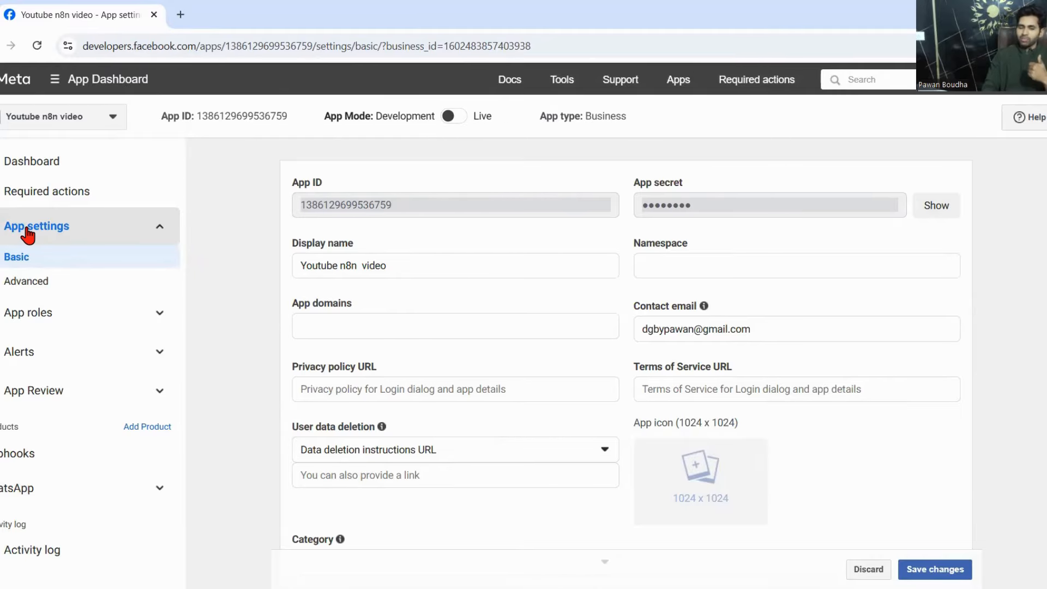
left_click(62, 496)
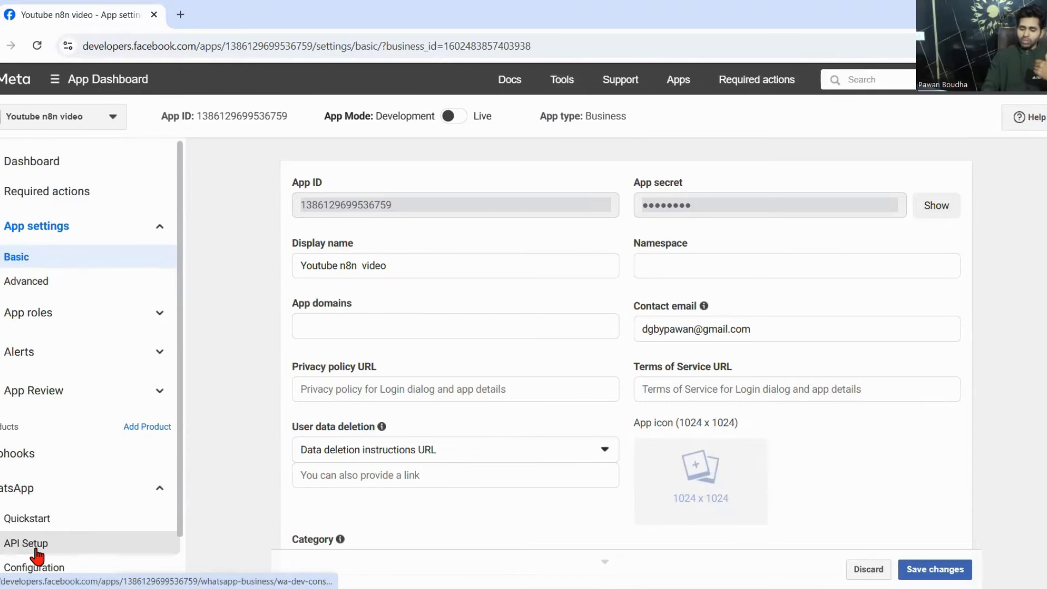
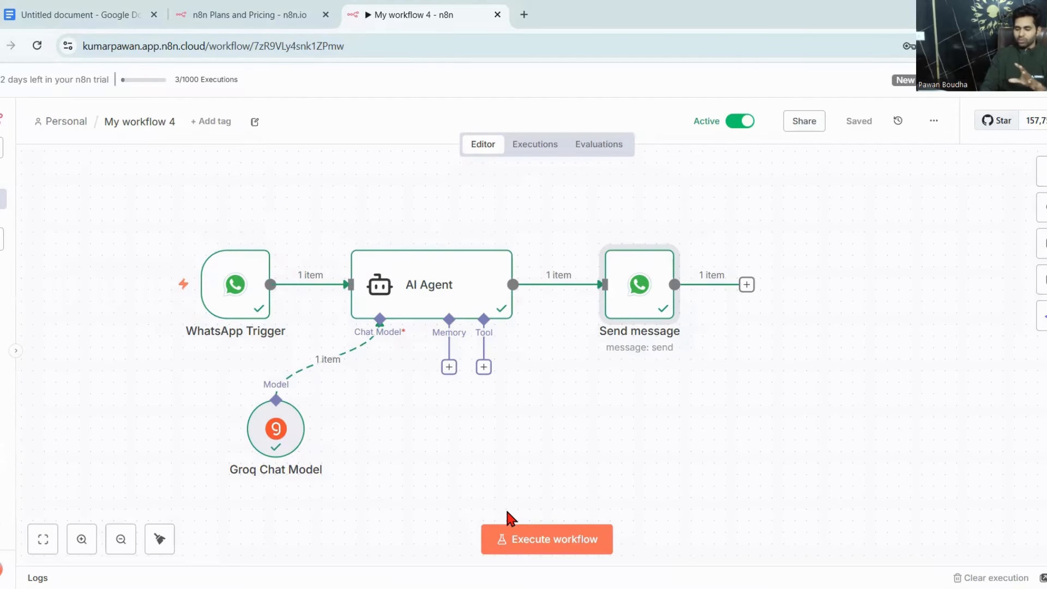
left_click(506, 511)
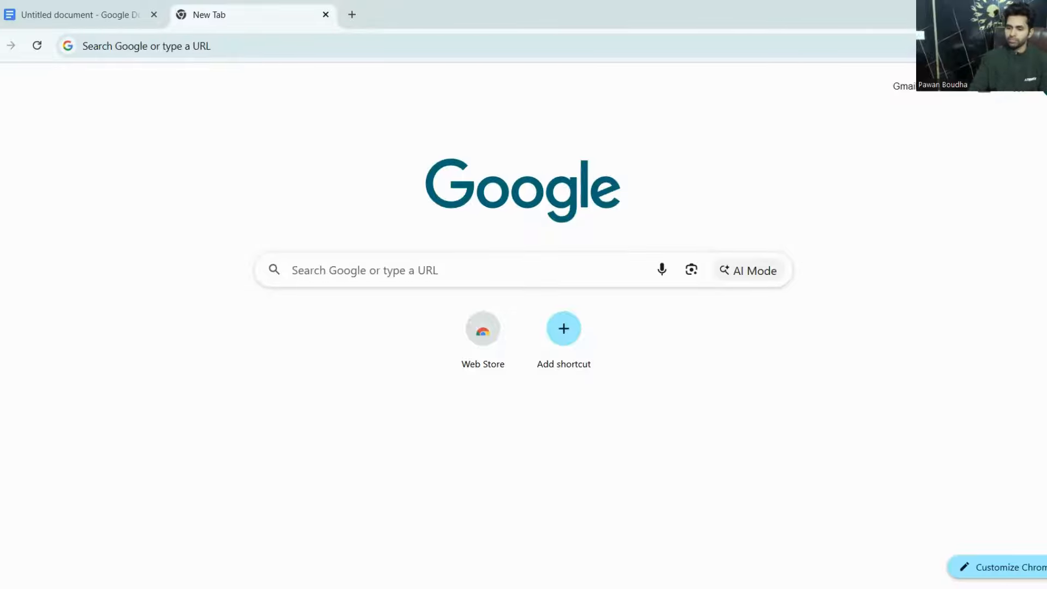
Search Google for "hostingervps hosting" and open Hostinger's sponsored VPS Hosting page
left_click(388, 43)
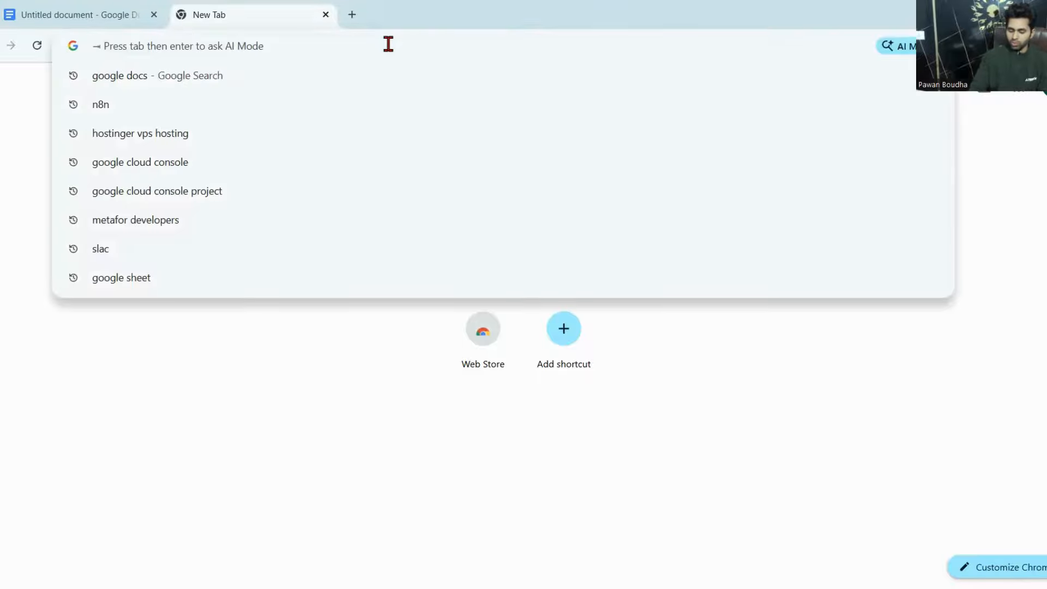
type("hostinge")
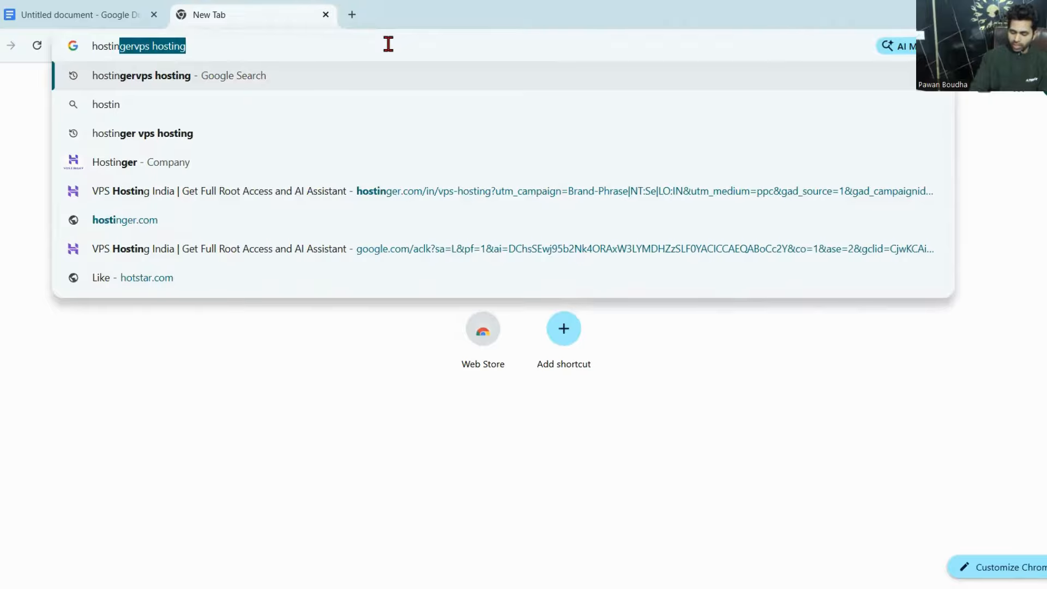
type("r")
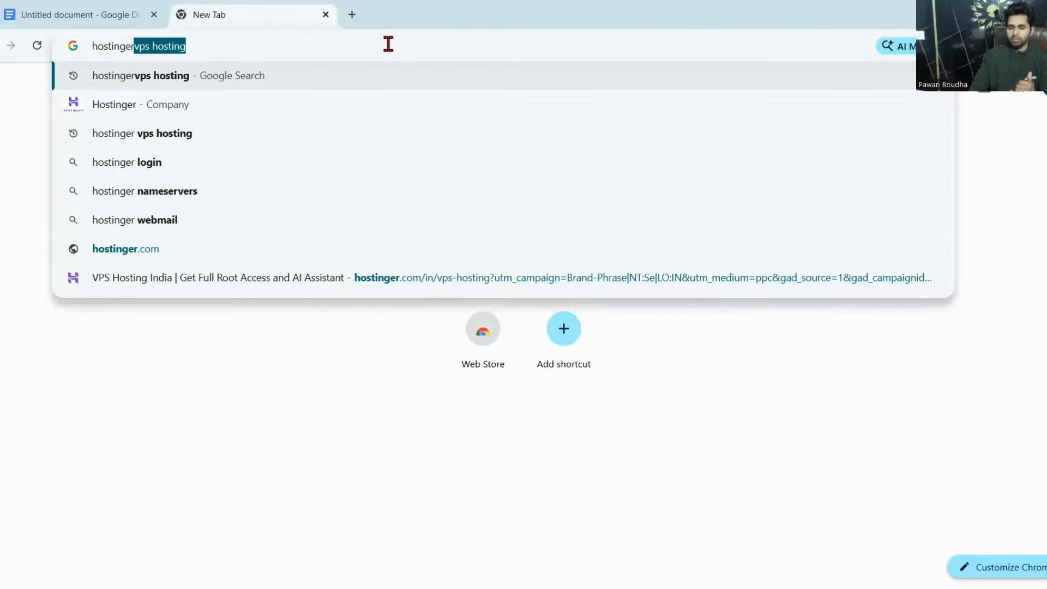
key("Right")
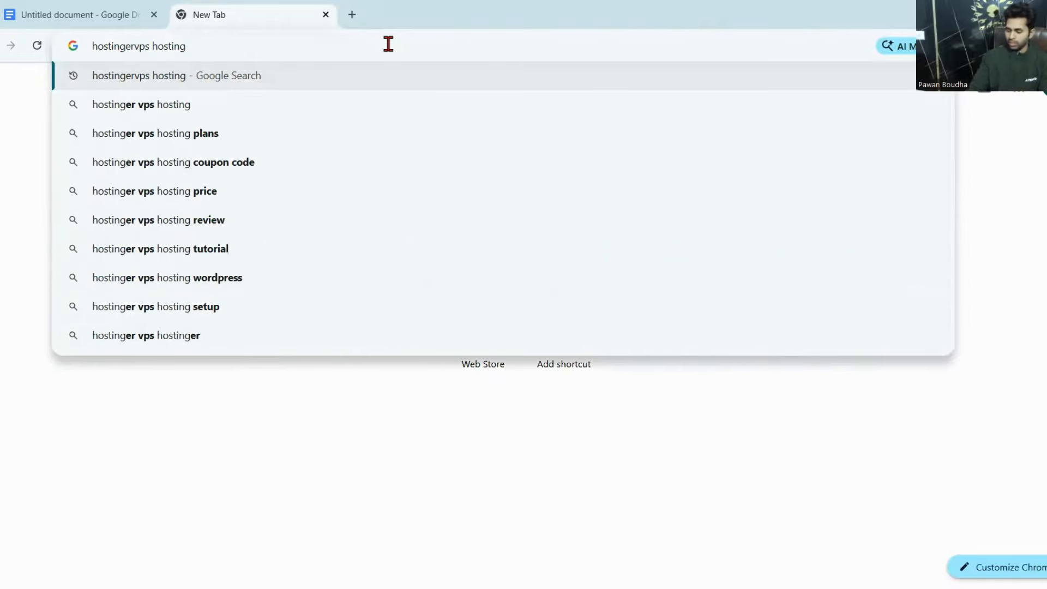
key("Return")
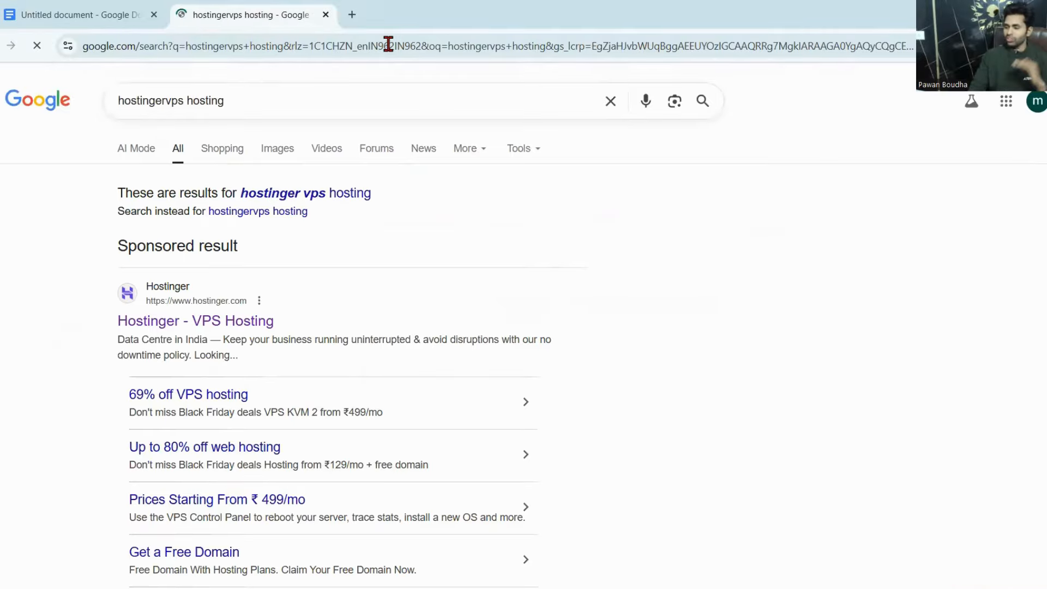
left_click(177, 323)
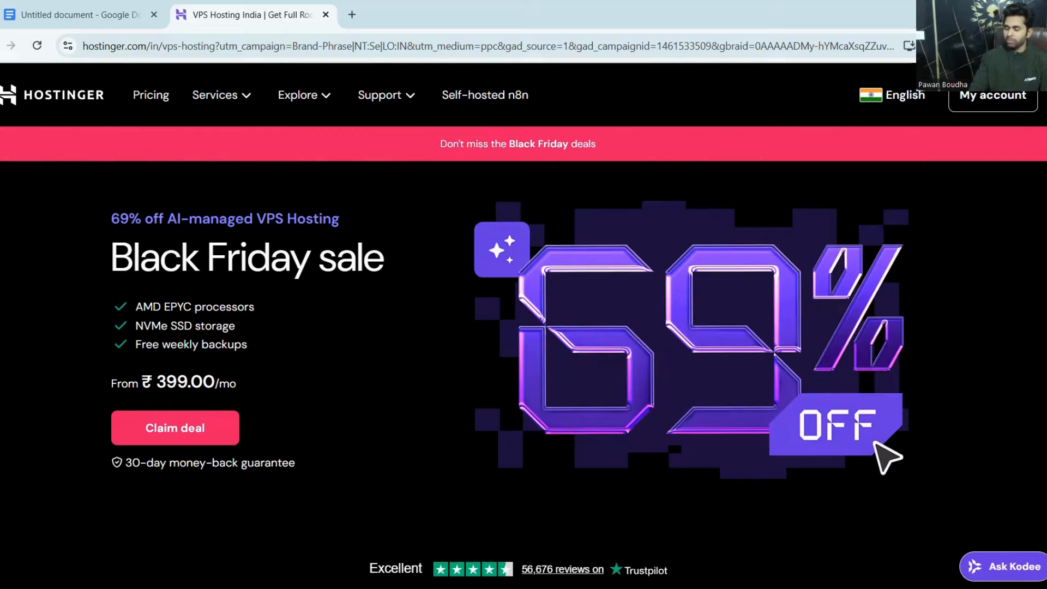
Compare the prices and specifications of Hostinger's KVM VPS plans, dismissing the Kodee chat
scroll(424, 275, "down", 2)
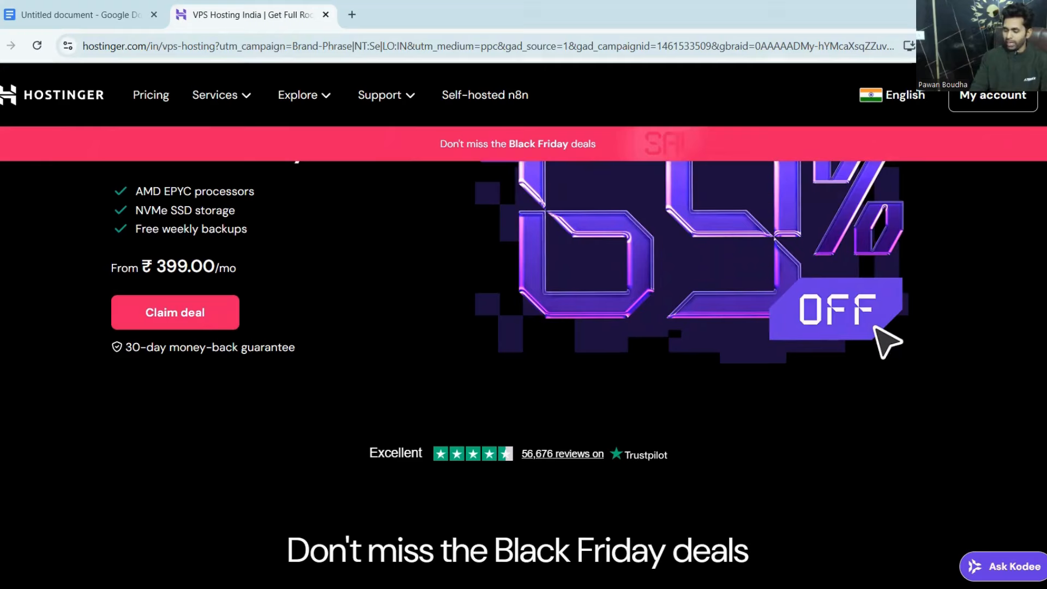
scroll(523, 354, "down", 7)
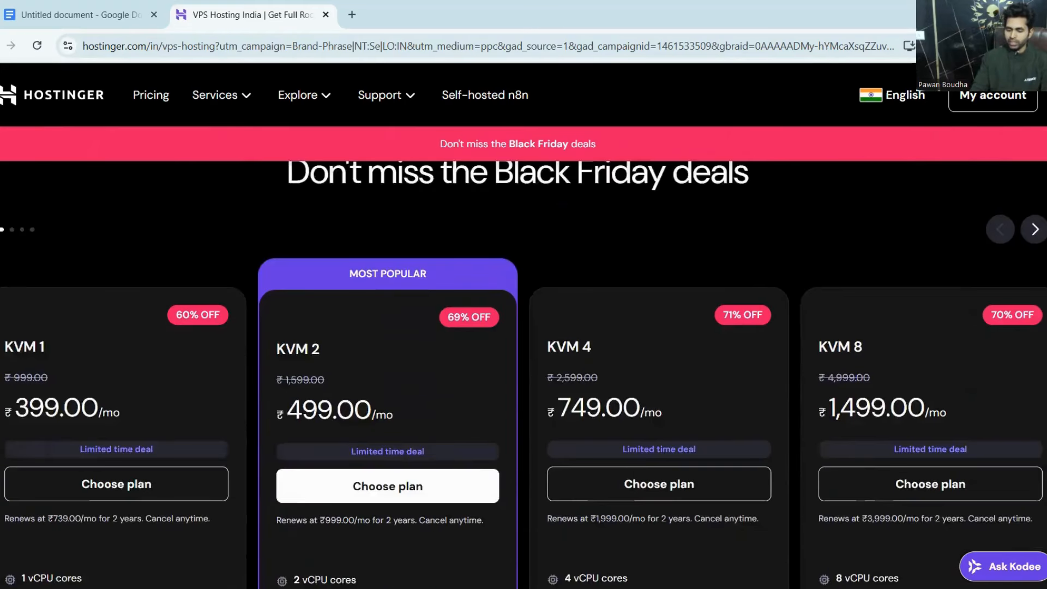
scroll(524, 354, "down", 2)
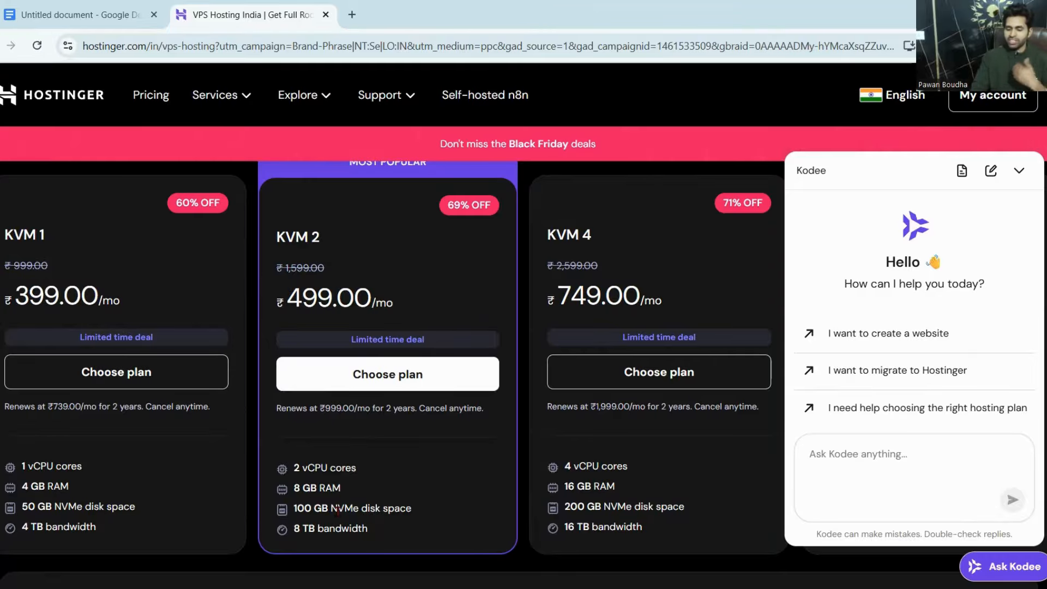
left_click(1018, 172)
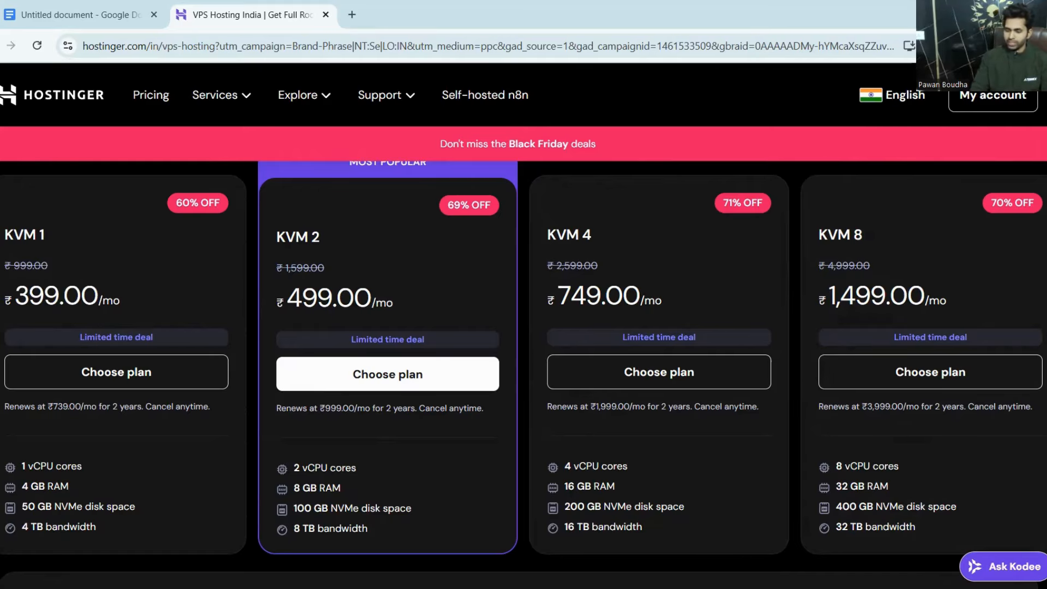
scroll(524, 359, "down", 5)
scroll(524, 327, "up", 10)
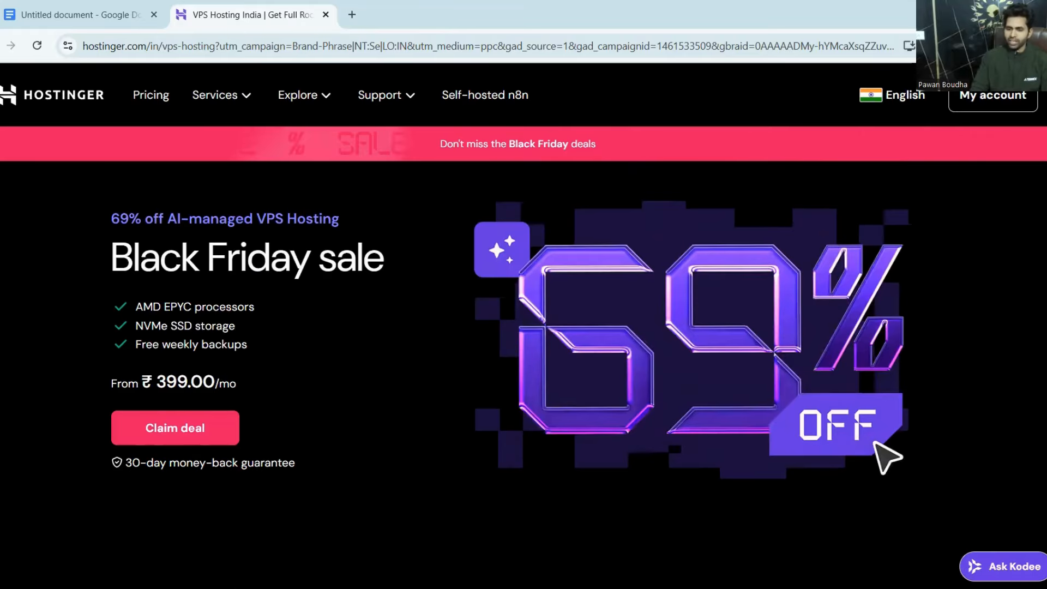
Search Google for "n8n" and open the Pricing page of the official n8n site
left_click(421, 46)
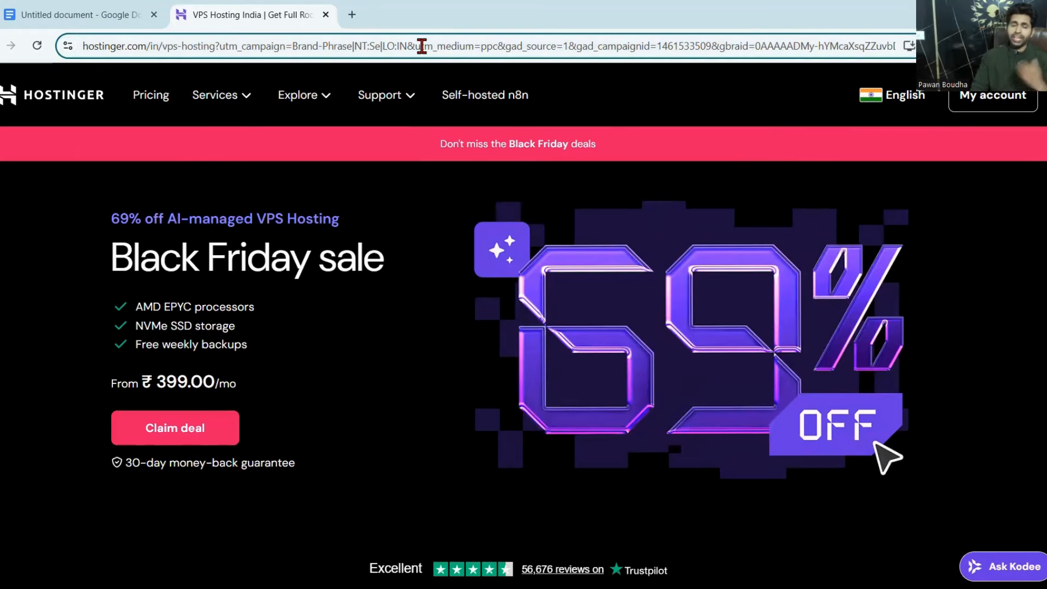
key("BackSpace")
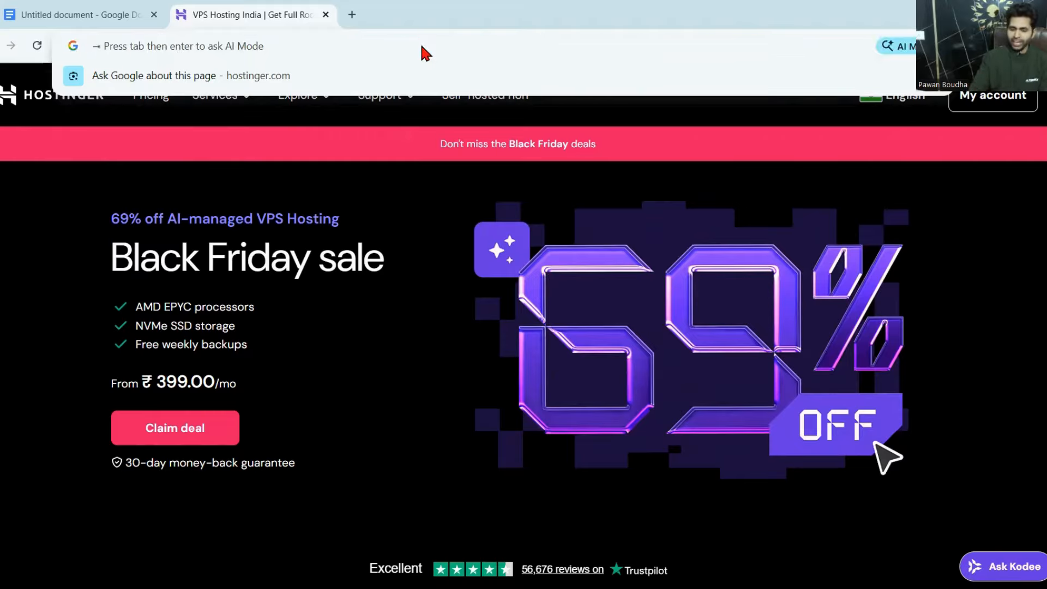
type("n8n")
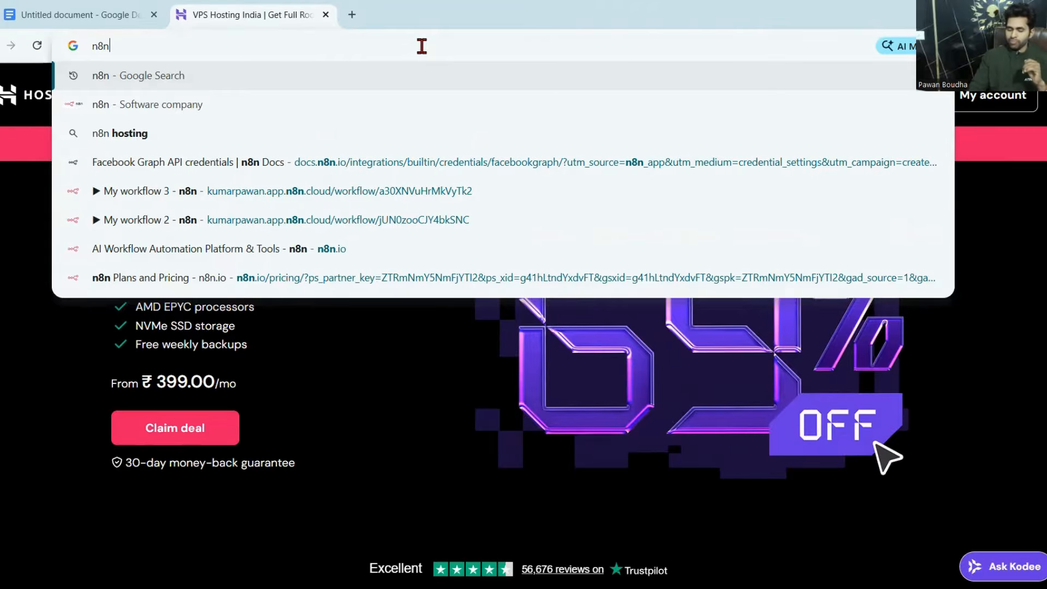
key("Return")
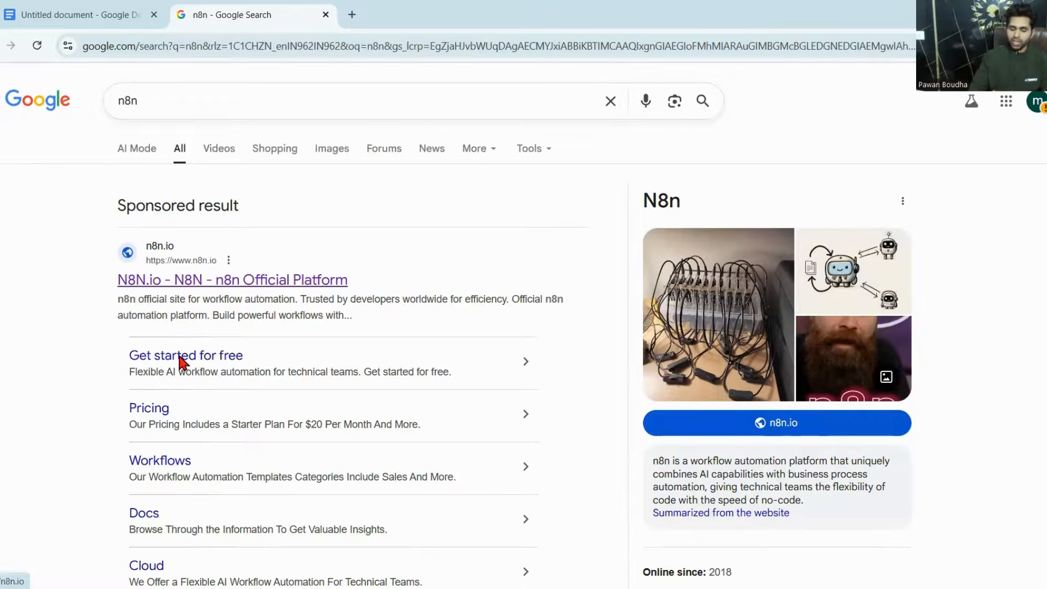
left_click(155, 414)
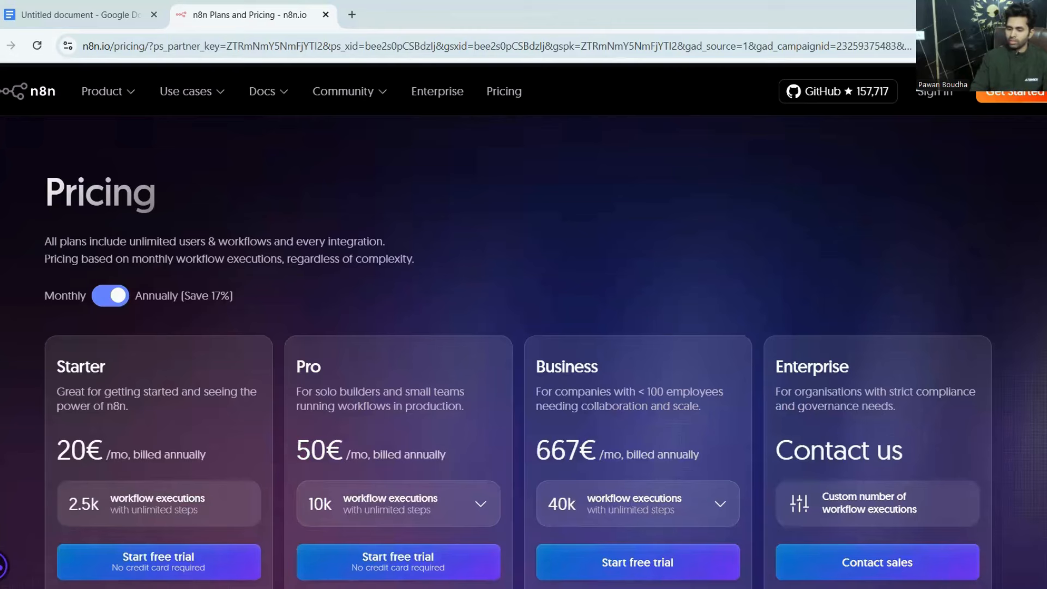
Compare the execution limits and included features of n8n's Starter, Pro, Business and Enterprise plans
scroll(556, 342, "down", 3)
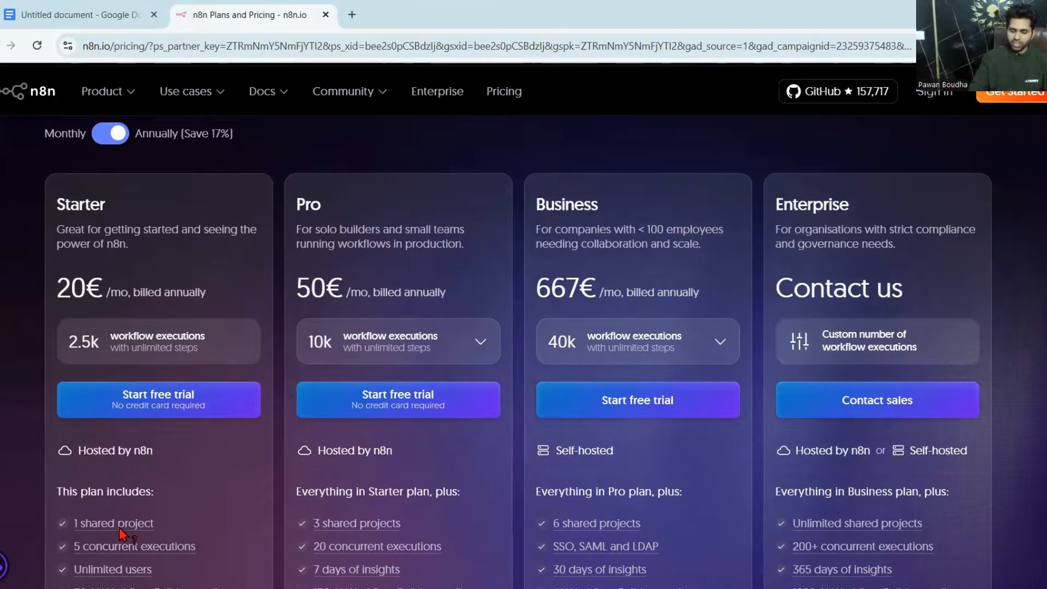
mouse_move(139, 545)
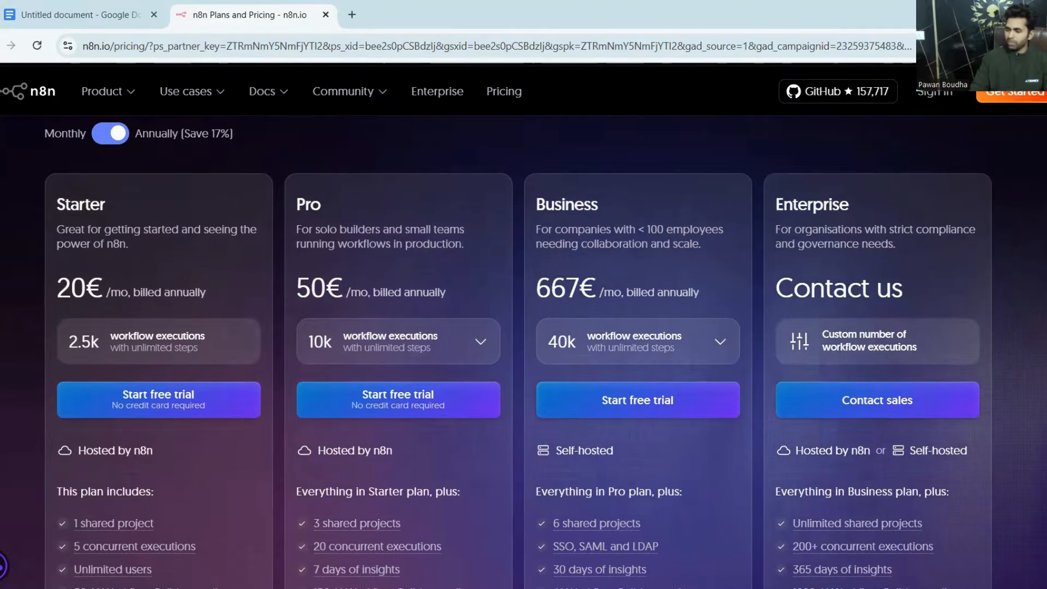
scroll(523, 327, "down", 4)
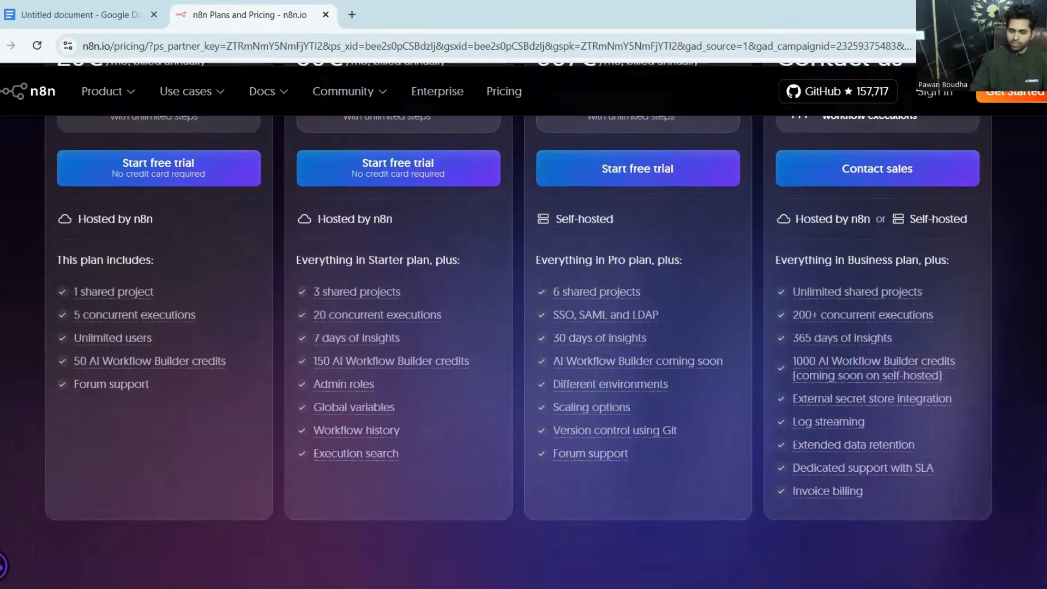
scroll(523, 327, "up", 4)
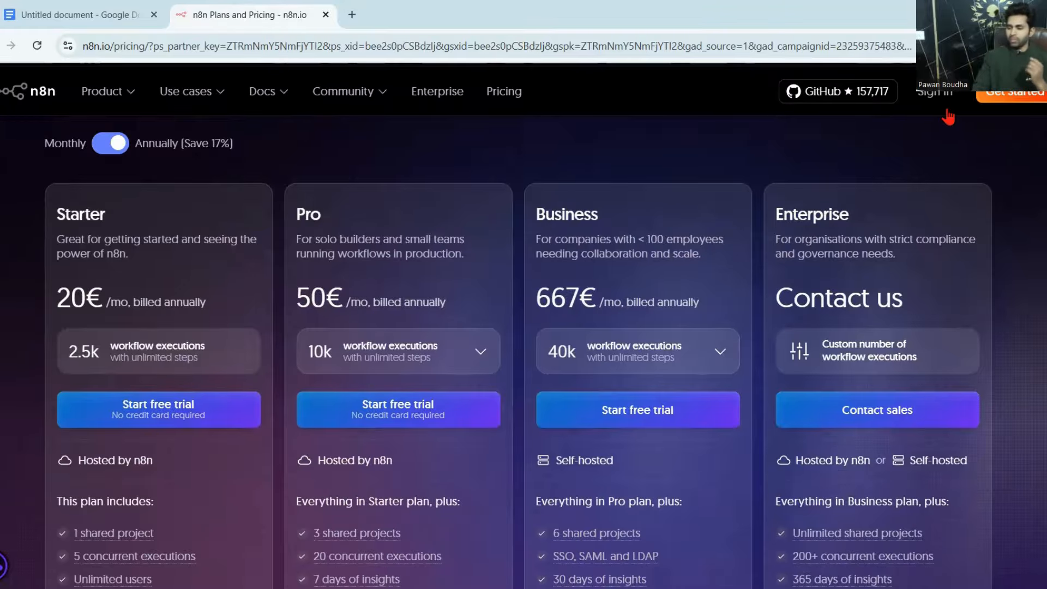
Open the n8n cloud registration form and review the fields required for the free 14-day trial
left_click(1017, 98)
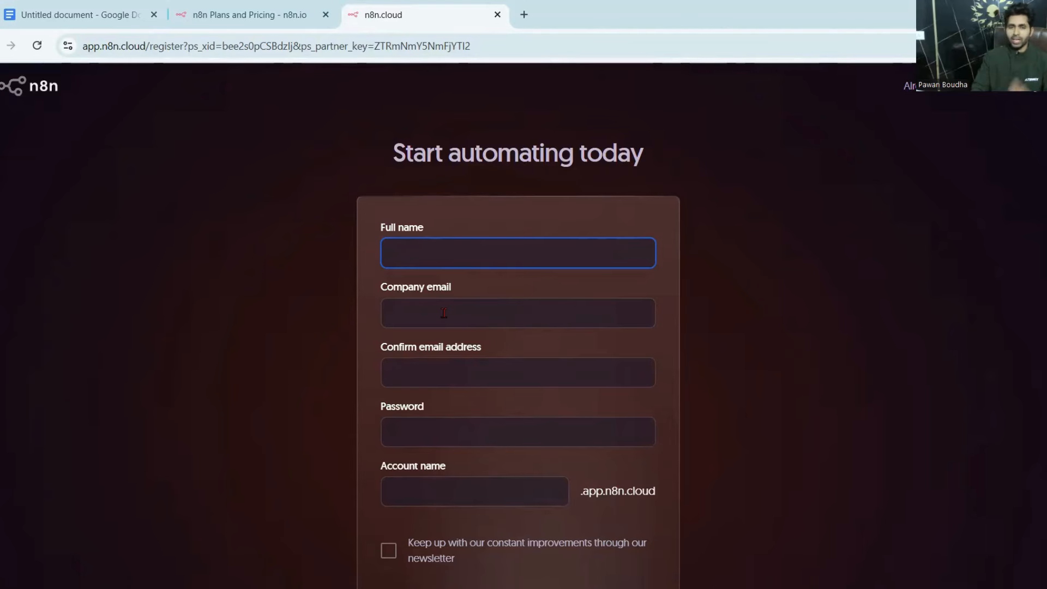
left_click(993, 257)
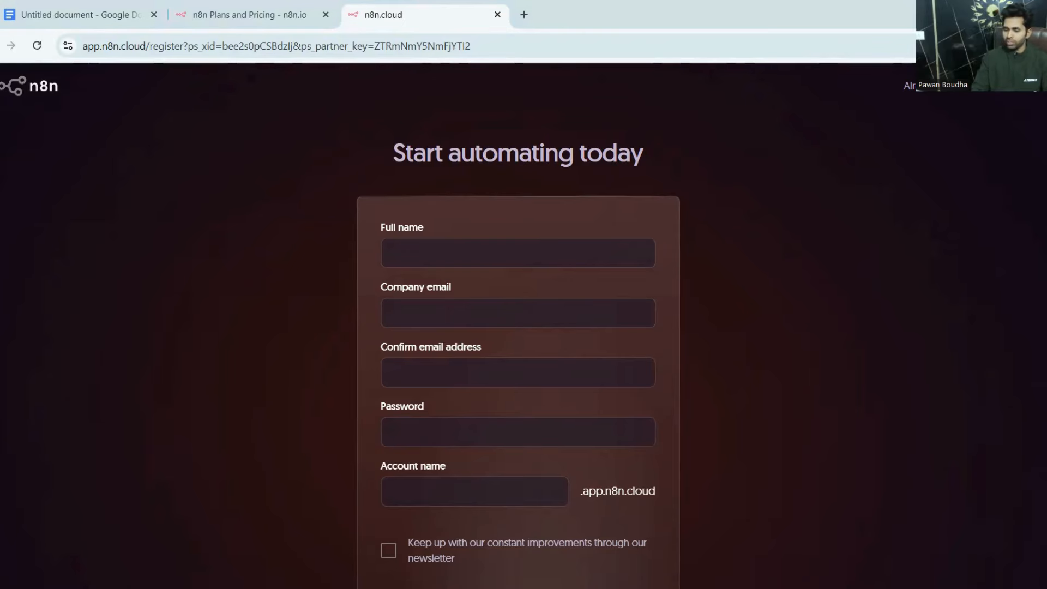
key("Tab")
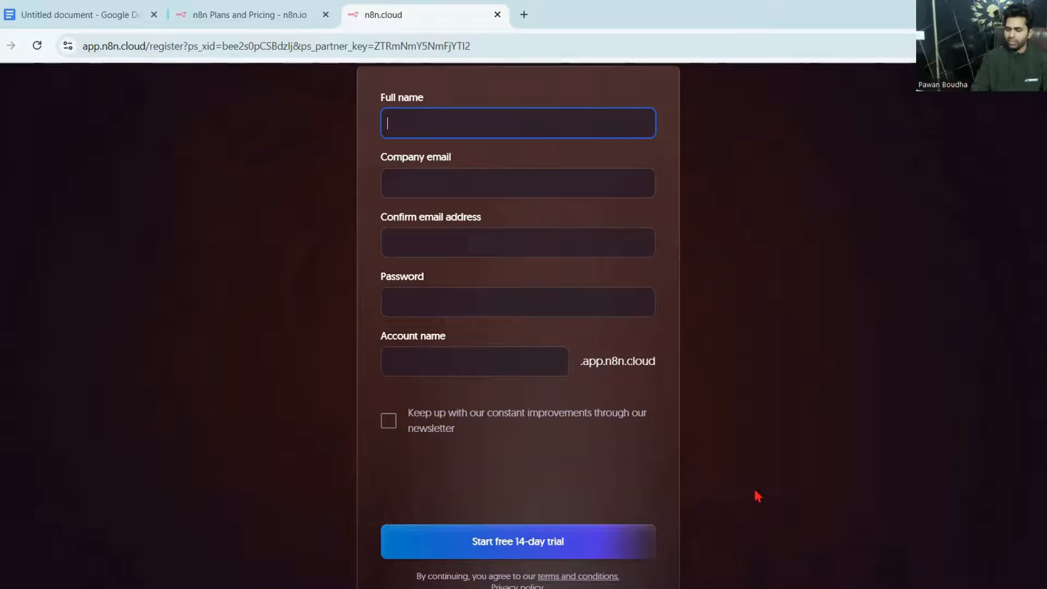
scroll(1032, 97, "up", 3)
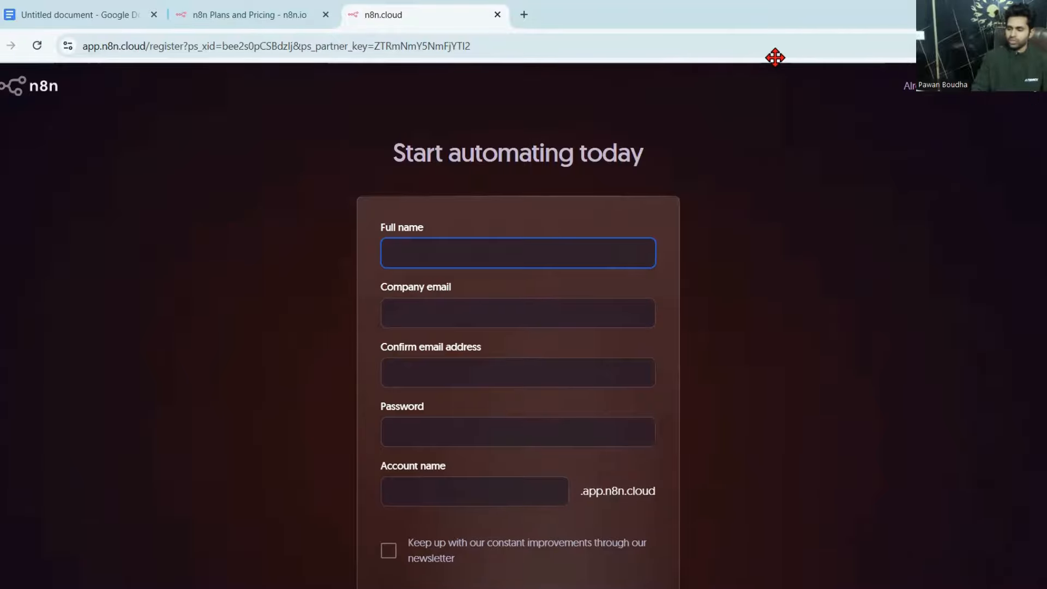
Sign in to the existing n8n cloud account instead of registering a new one
left_click(1014, 85)
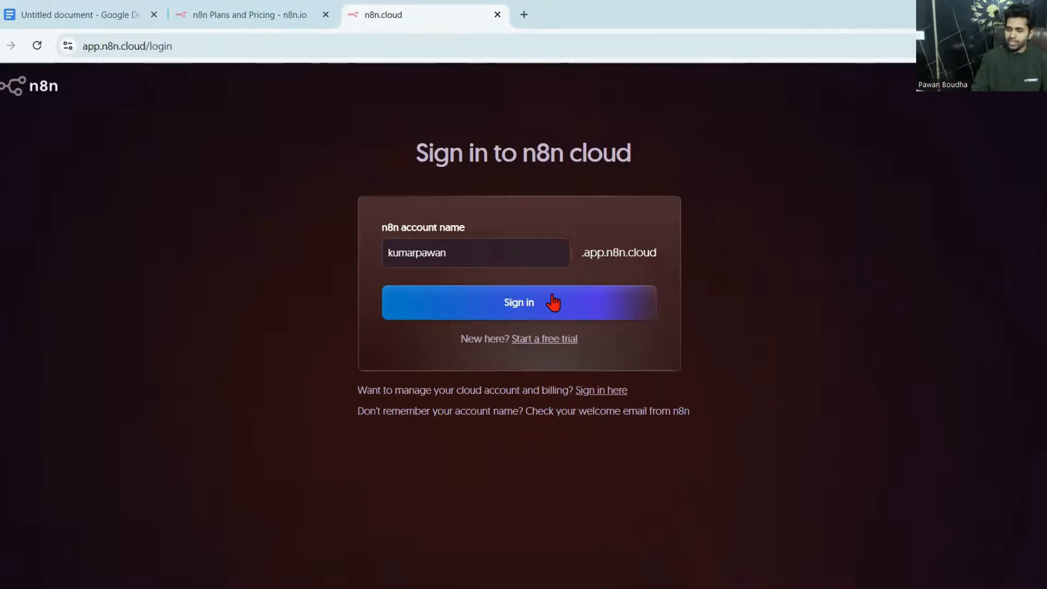
left_click(538, 314)
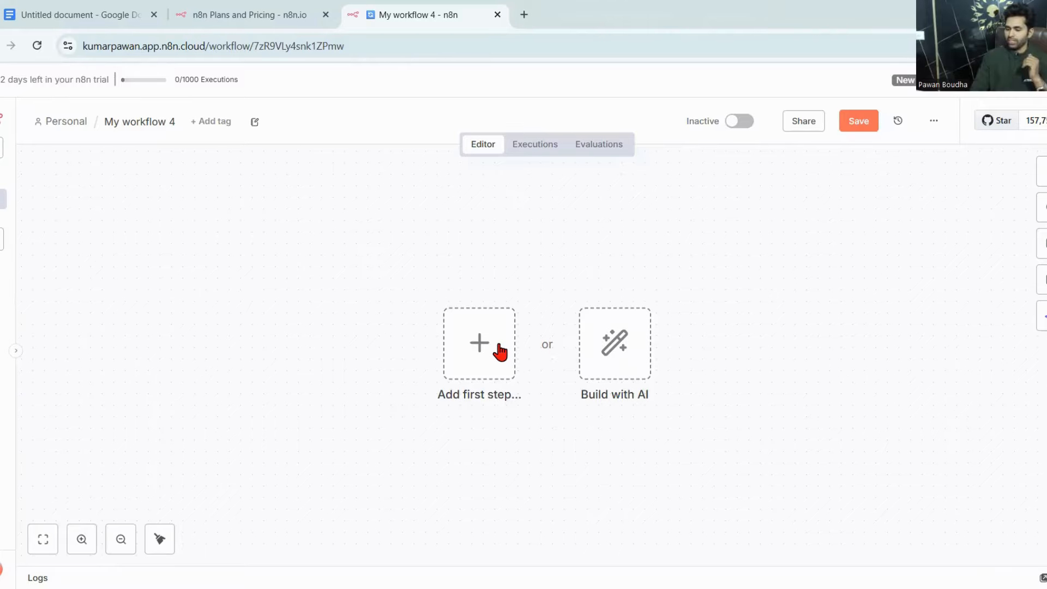
Add the WhatsApp Business Cloud "On messages" trigger as the workflow's first node and start a new credential for it
left_click(480, 343)
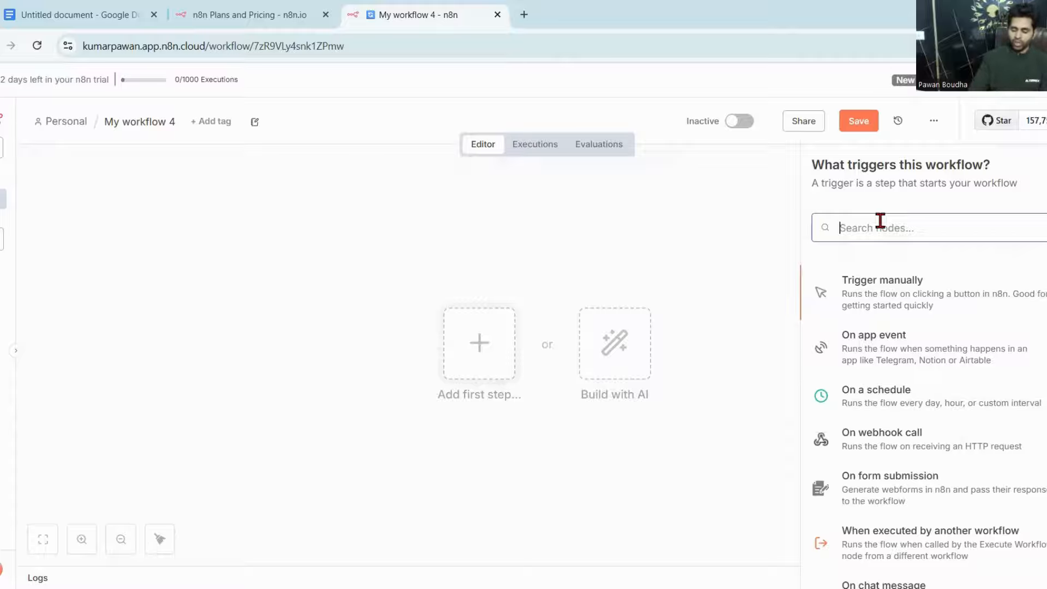
type("wht")
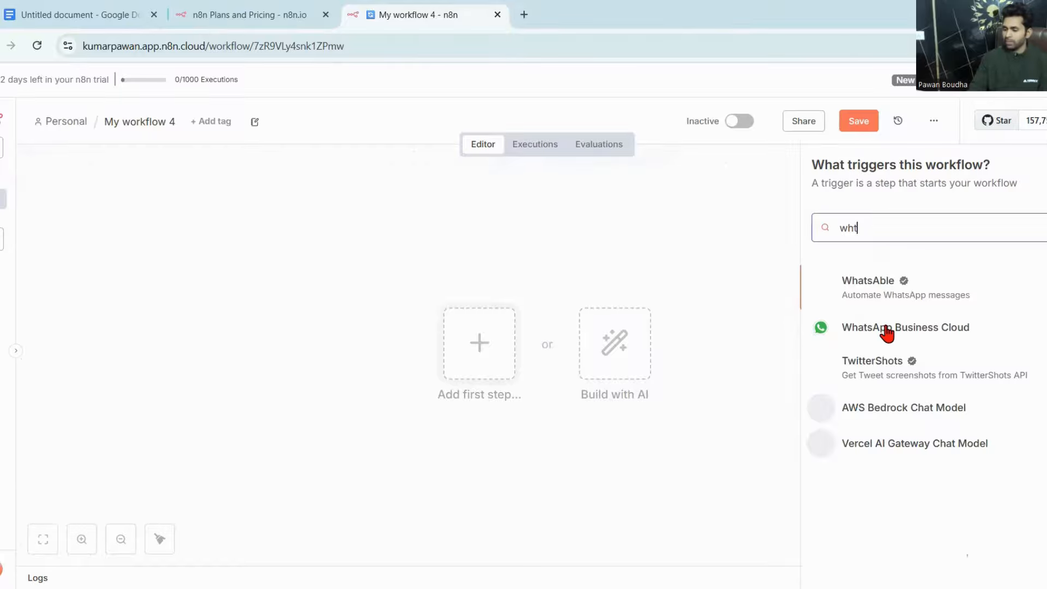
type("a")
left_click(886, 330)
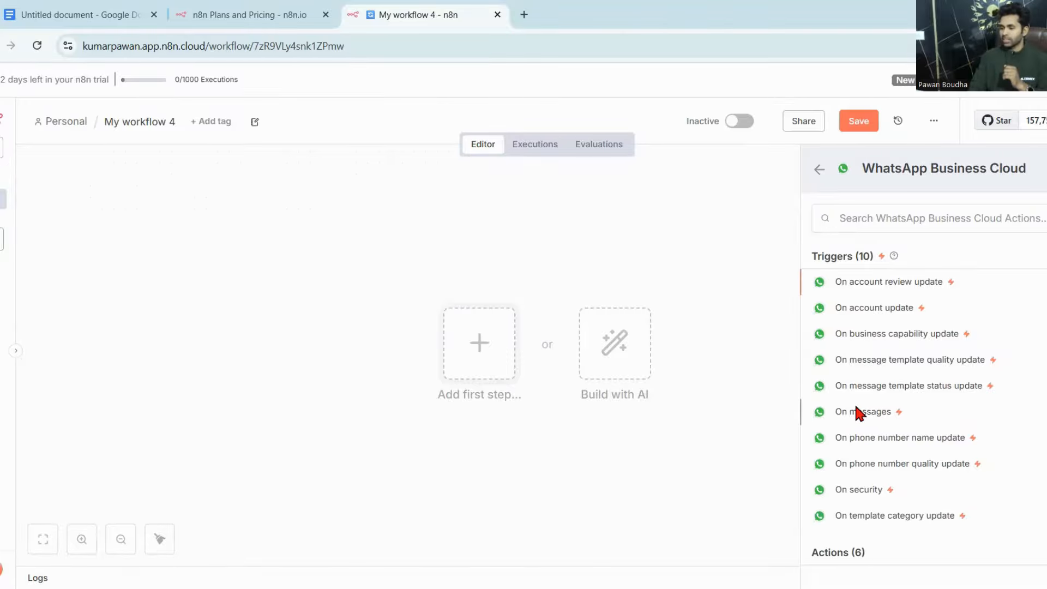
left_click(856, 410)
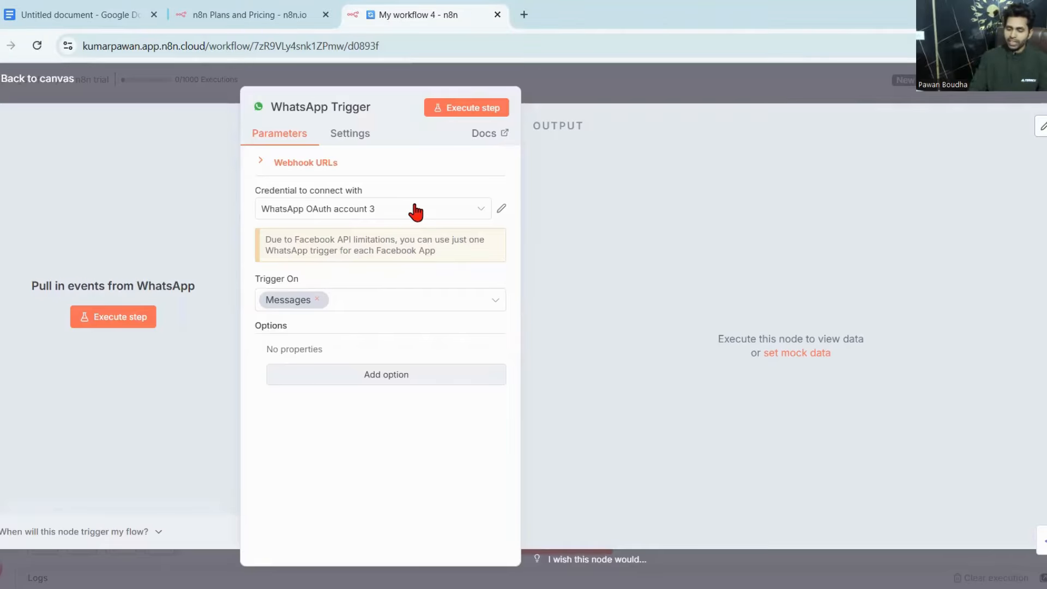
left_click(416, 212)
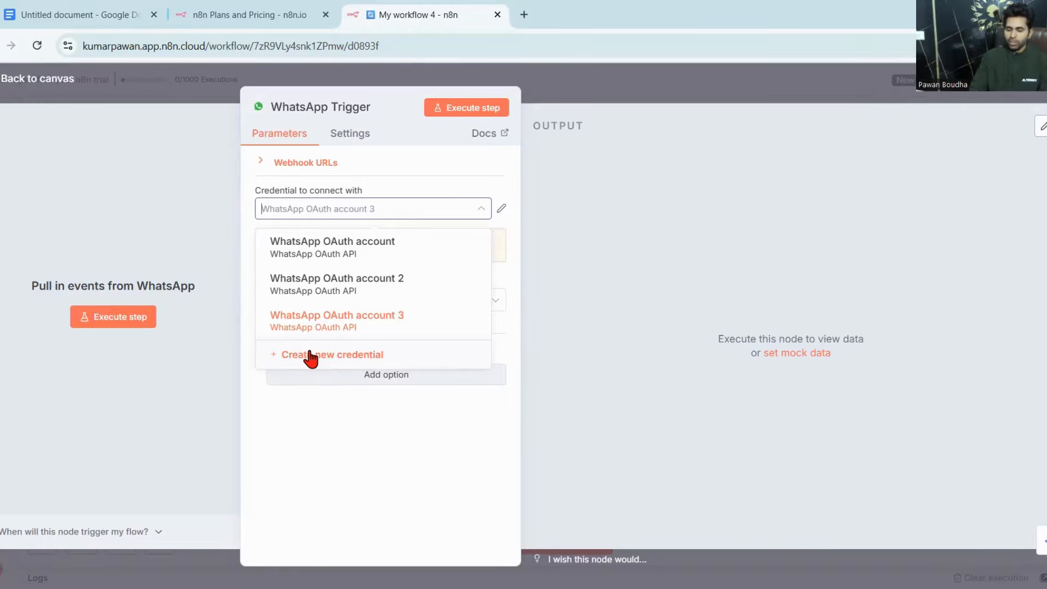
left_click(311, 355)
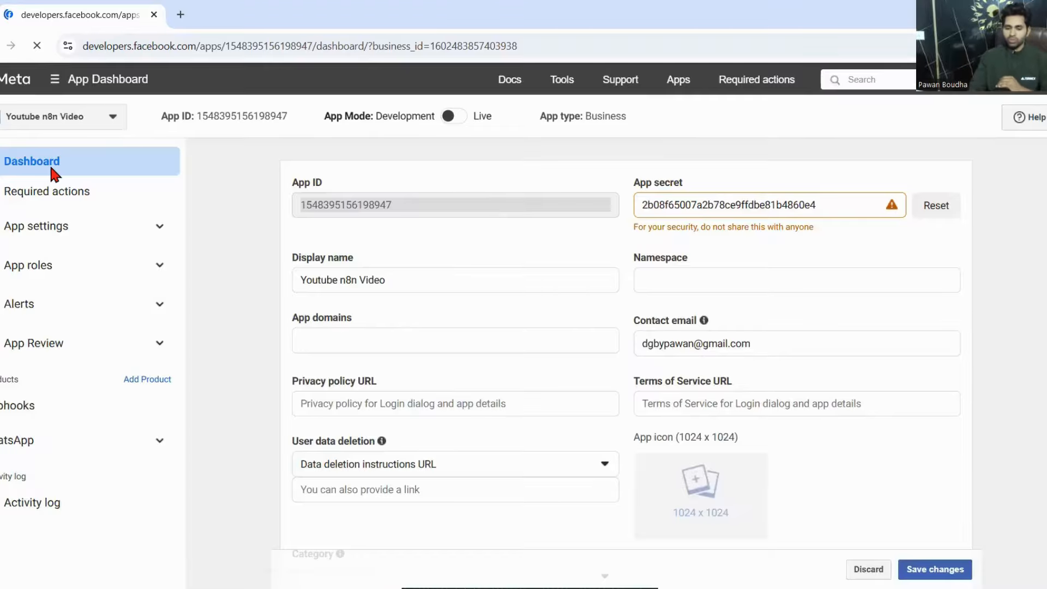
Switch to the Meta App Dashboard and open the Basic app settings of the "Youtube n8n Video" app
left_click(49, 164)
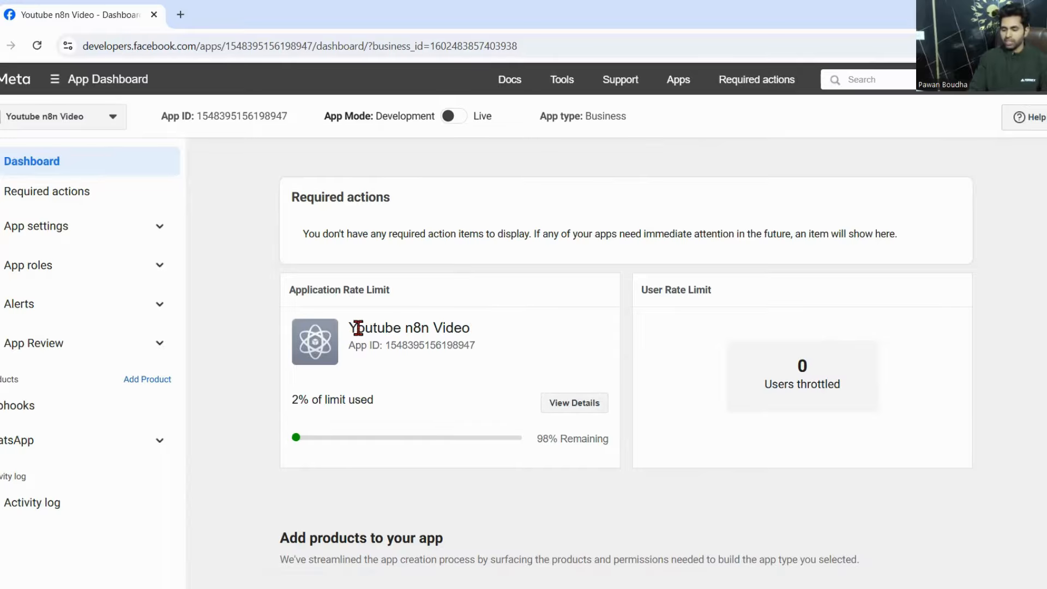
left_click_drag(350, 326, 467, 322)
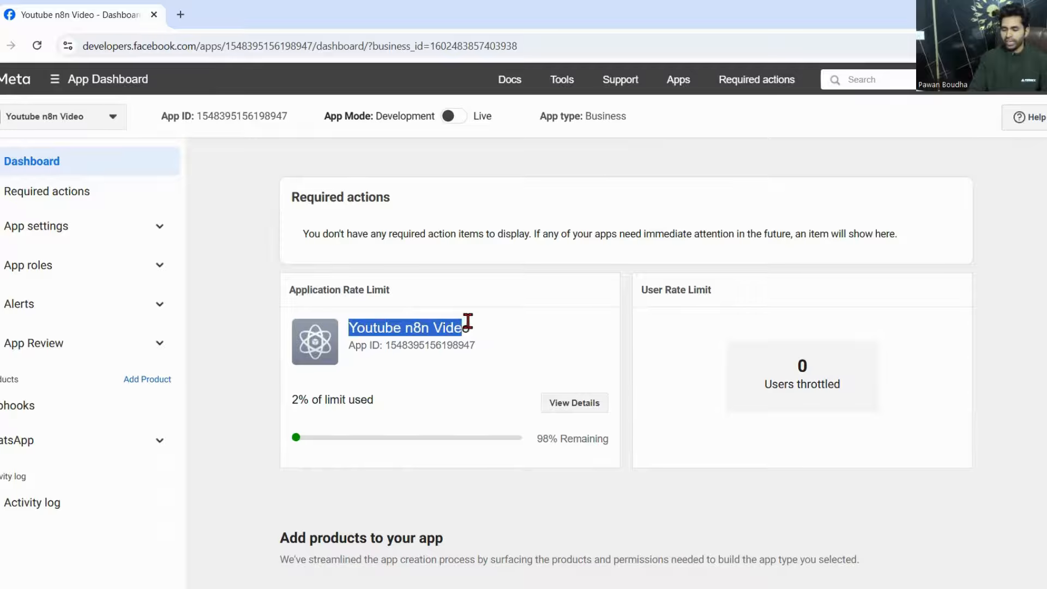
left_click(479, 323)
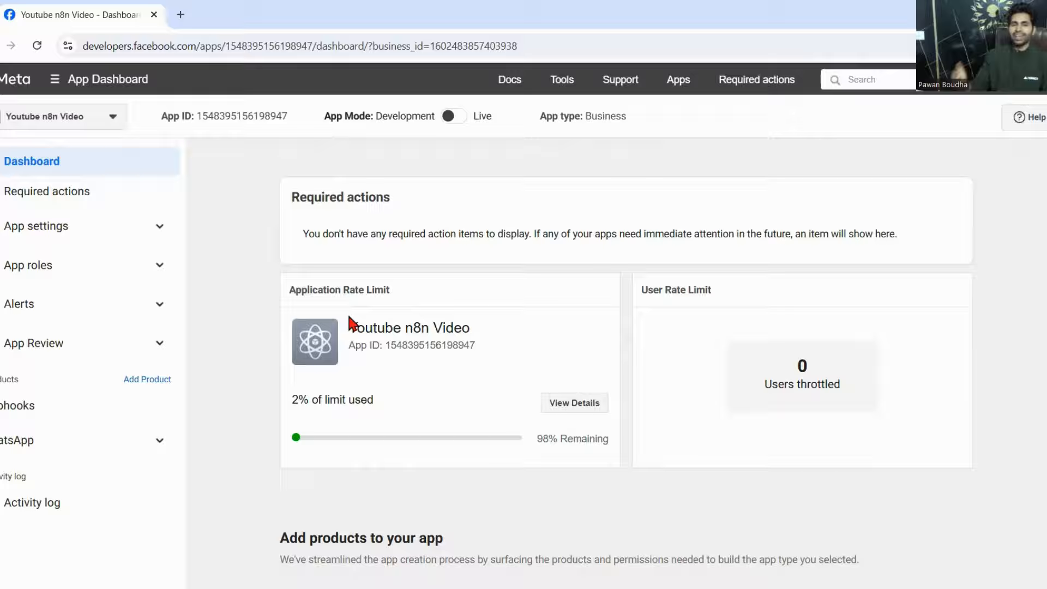
left_click(35, 233)
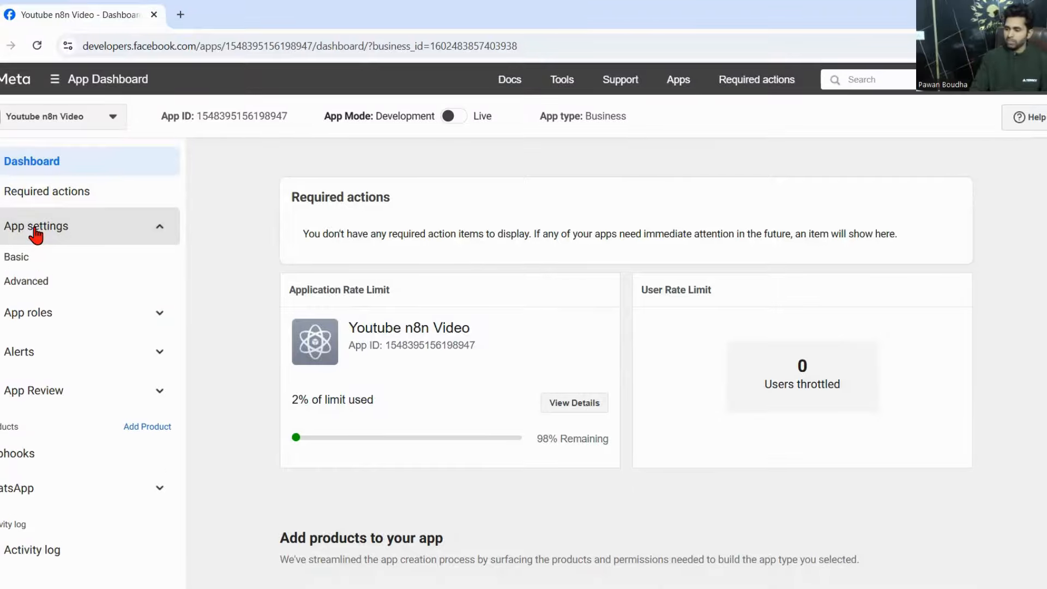
left_click(24, 262)
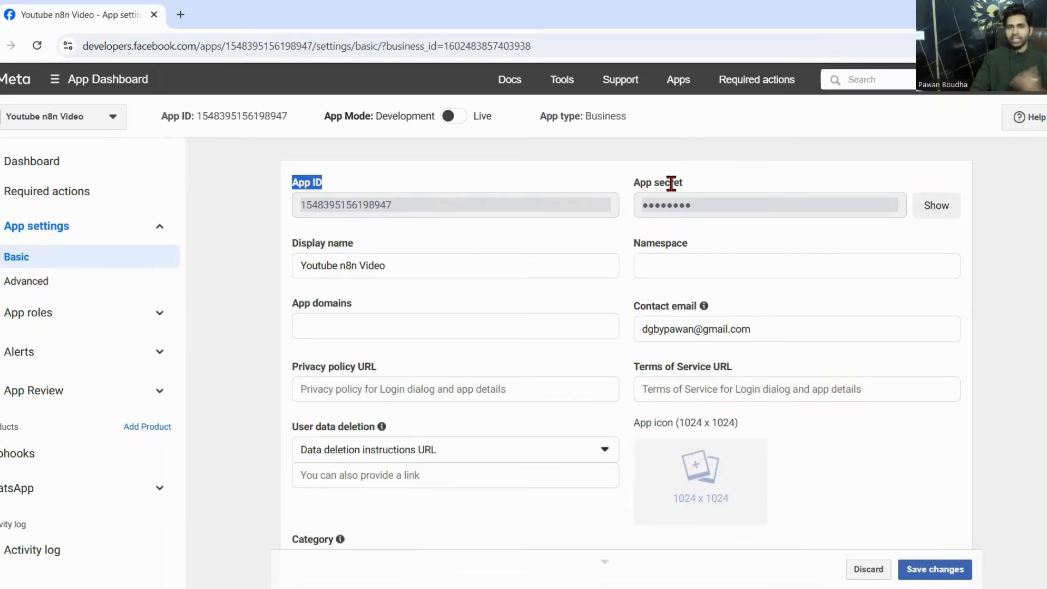
Copy the Meta app's App ID and paste it into the Client ID field of the new n8n WhatsApp credential
left_click_drag(401, 204, 322, 206)
right_click(322, 207)
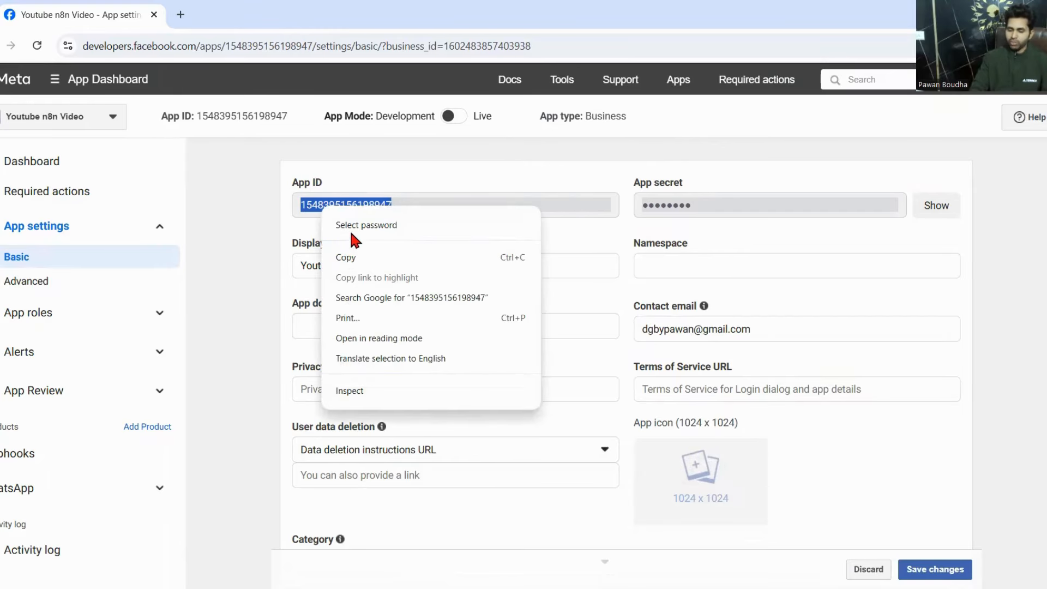
left_click(347, 257)
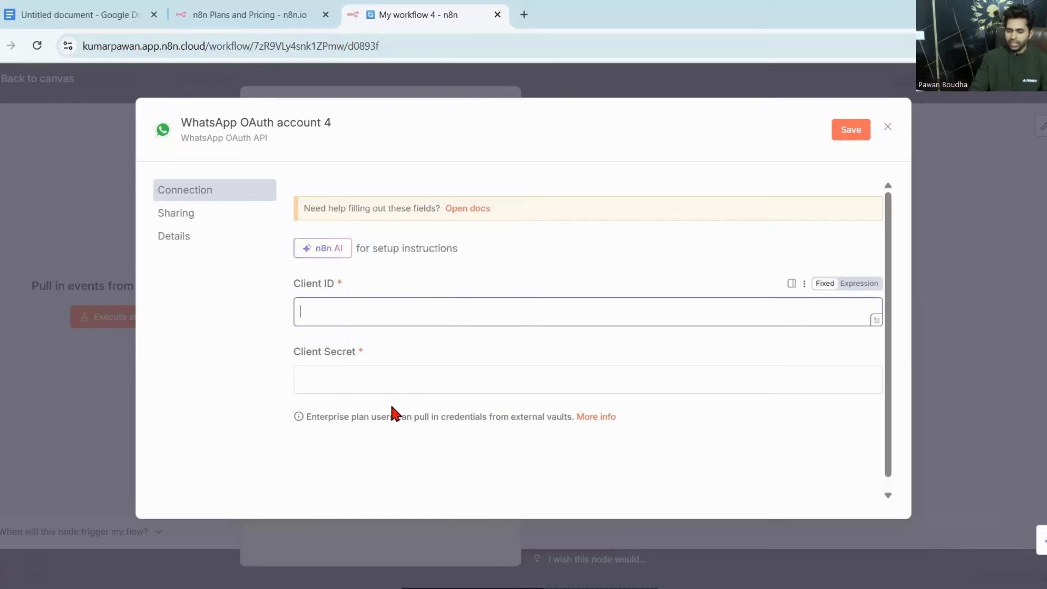
right_click(358, 314)
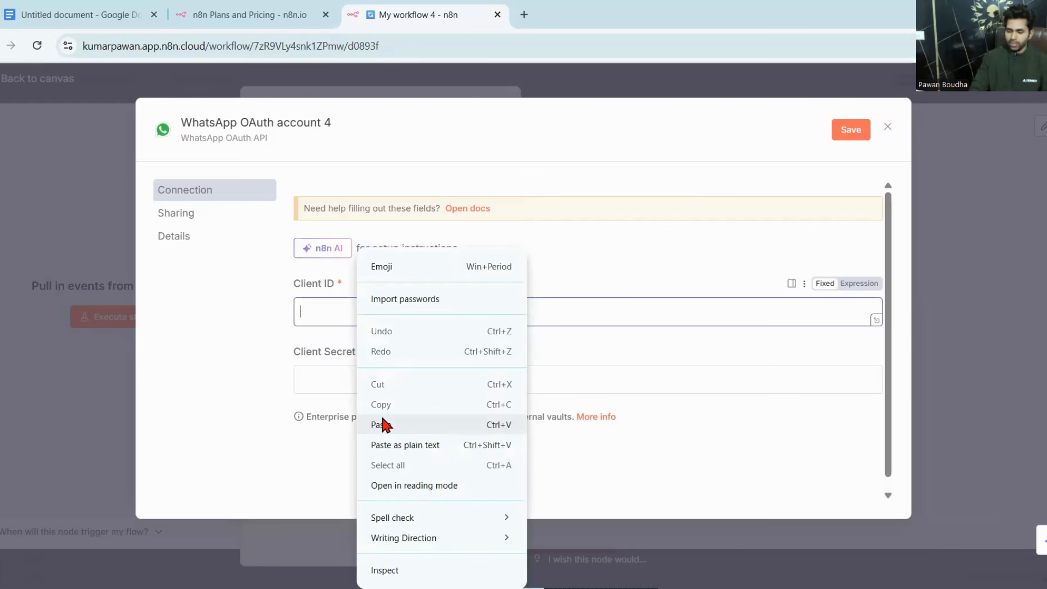
left_click(383, 424)
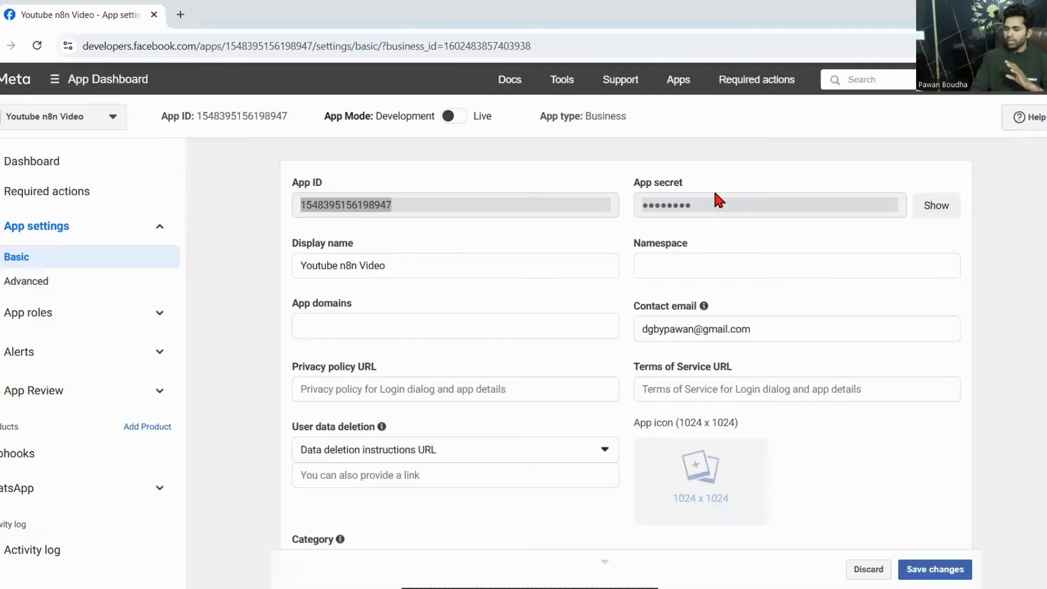
Reveal the App secret in Meta, copy it and paste it into the n8n credential's Client Secret field
left_click(706, 204)
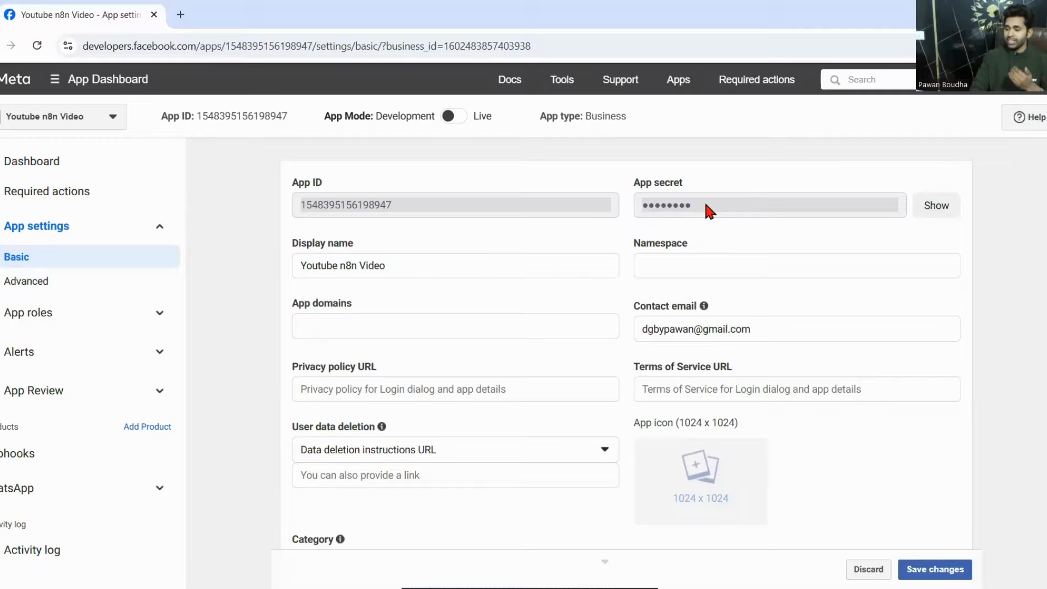
left_click(926, 212)
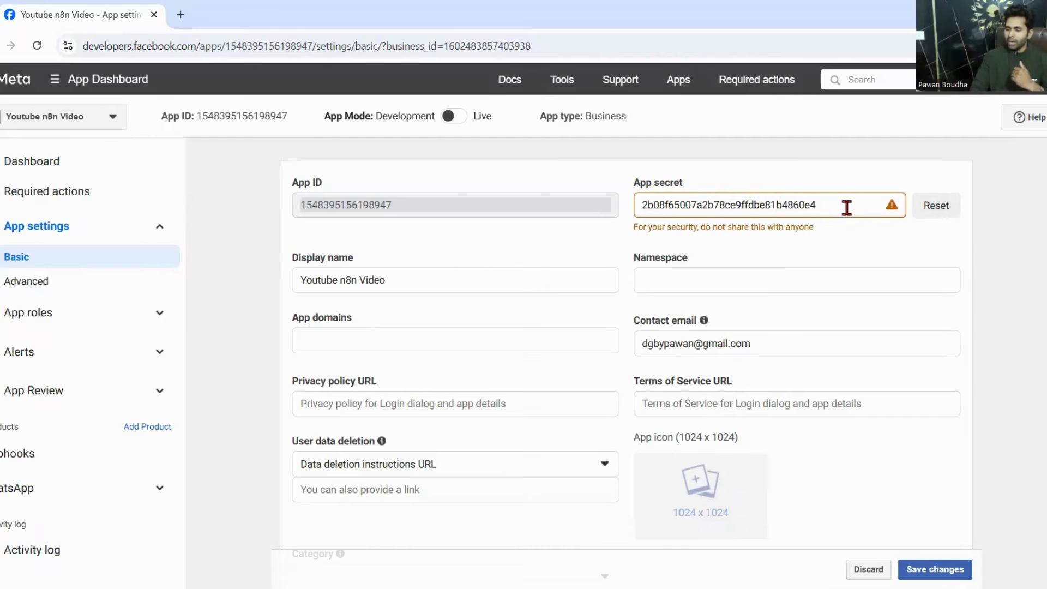
left_click_drag(828, 207, 641, 205)
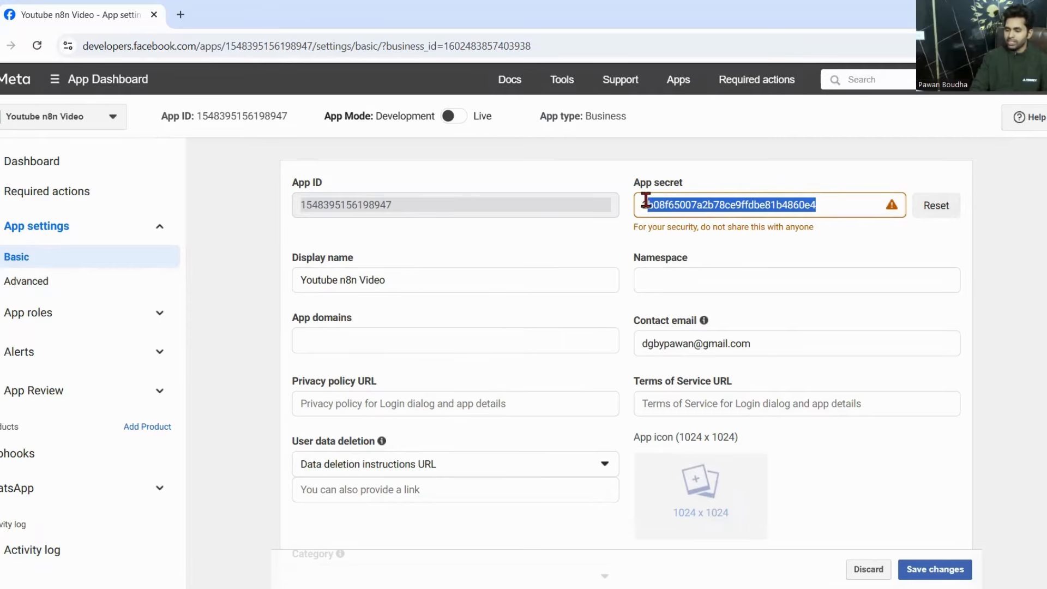
right_click(672, 204)
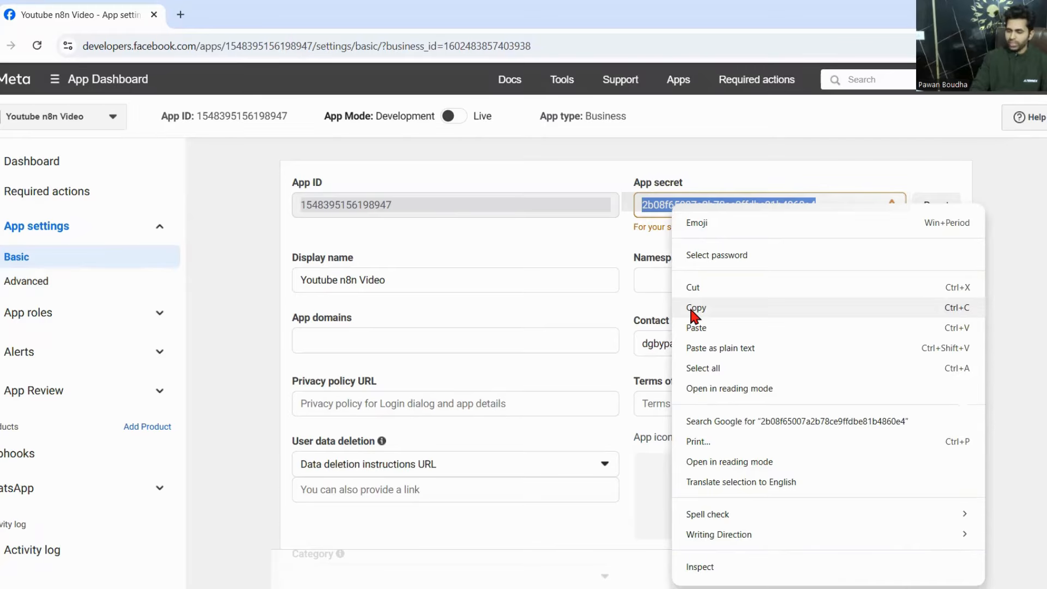
left_click(693, 308)
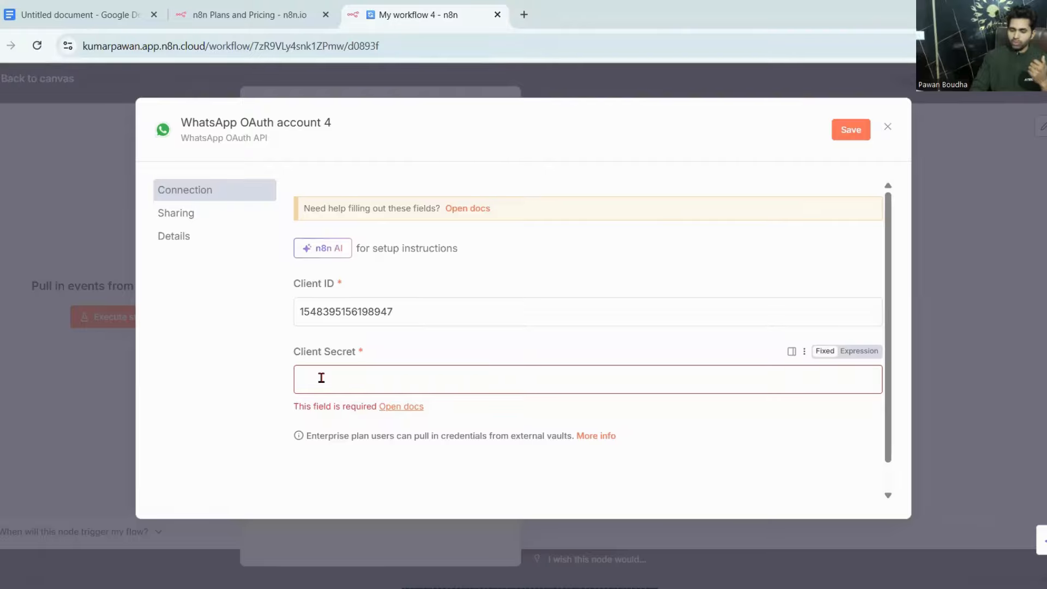
right_click(346, 375)
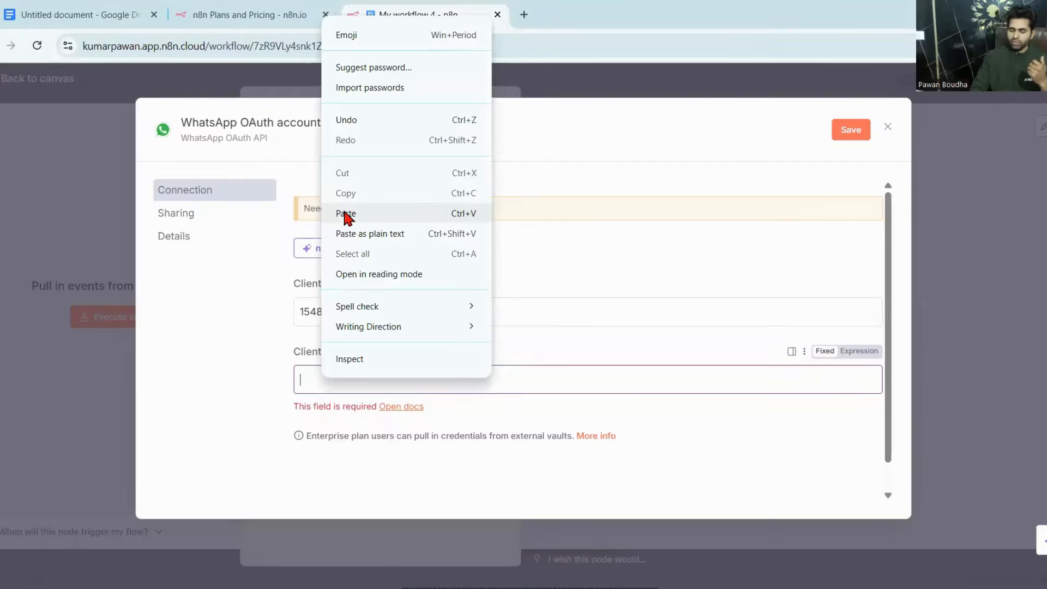
left_click(345, 212)
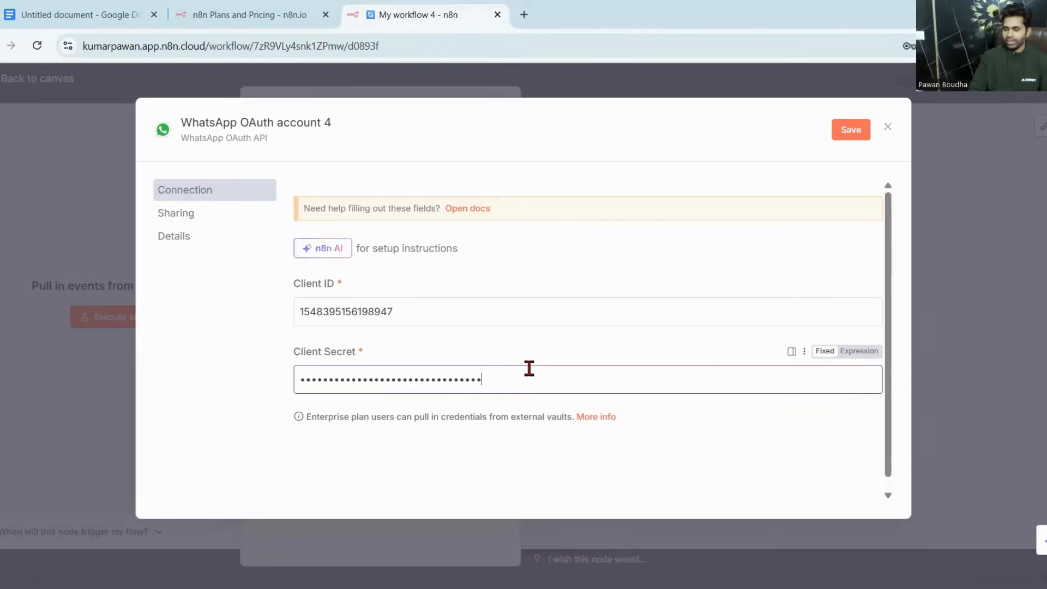
Save the new WhatsApp OAuth credential and close its dialog
left_click(849, 134)
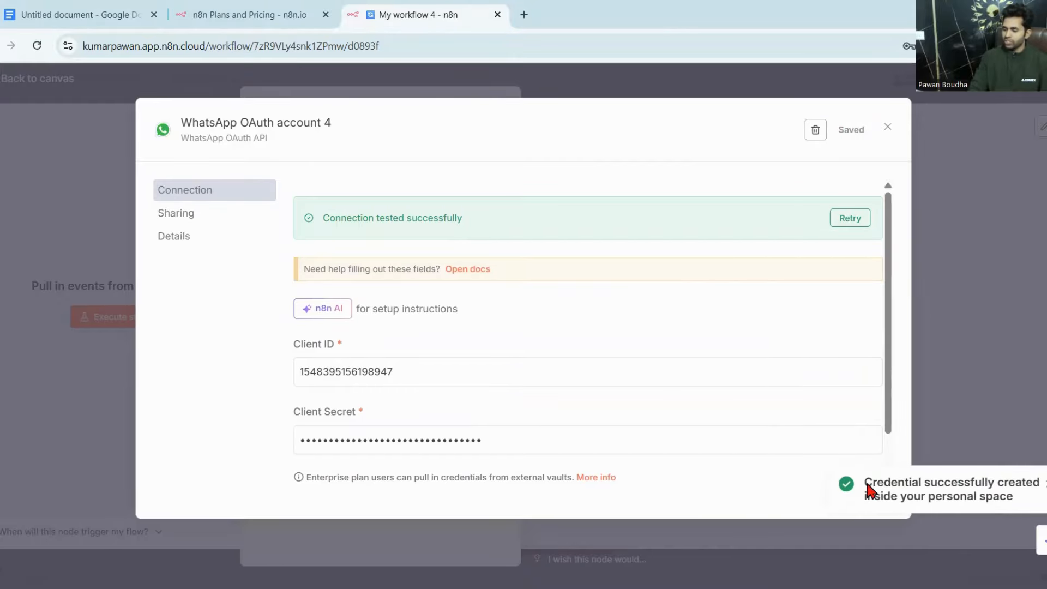
left_click_drag(866, 485, 1013, 496)
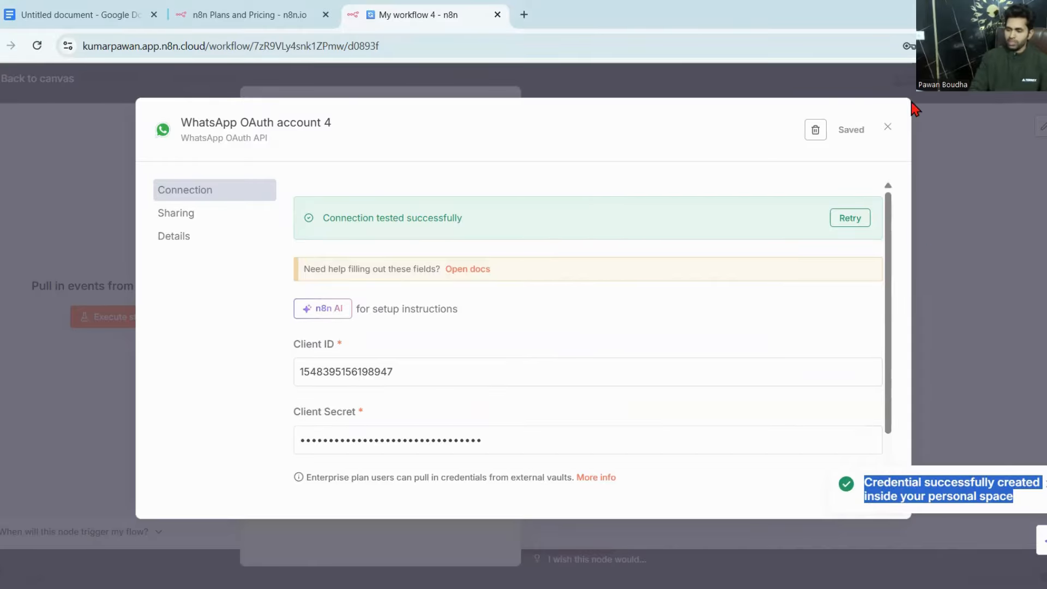
left_click(888, 130)
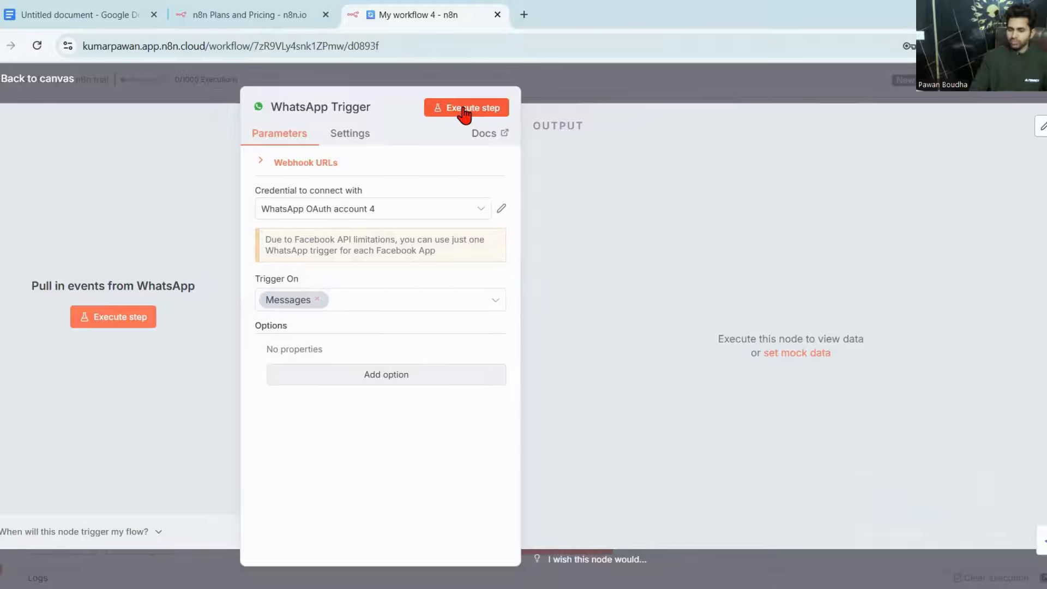
Execute the WhatsApp Trigger to receive a test message, return to the canvas and move the node to its upper-left area
left_click(463, 111)
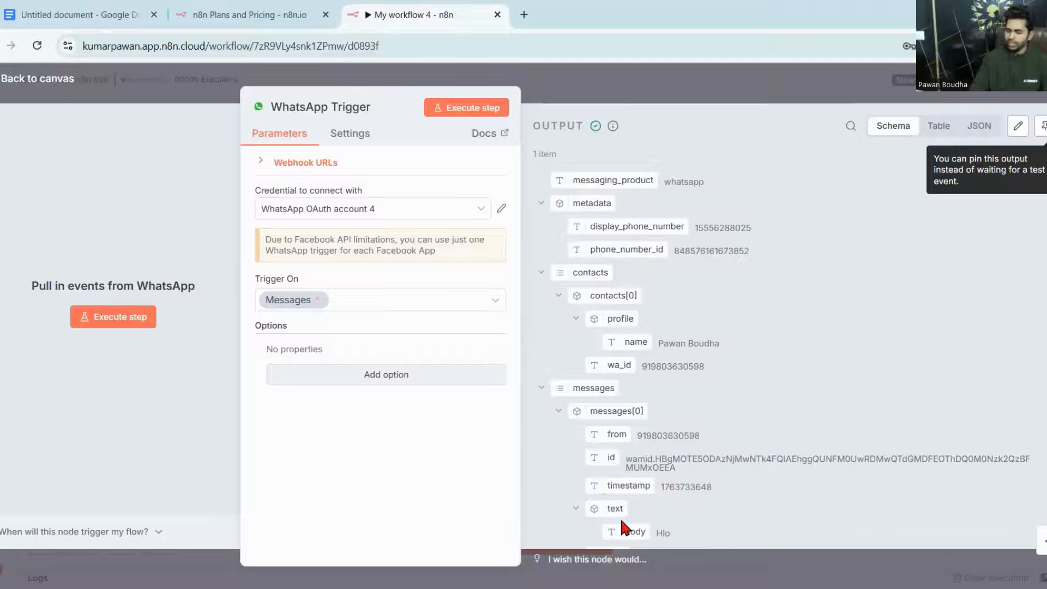
left_click(51, 81)
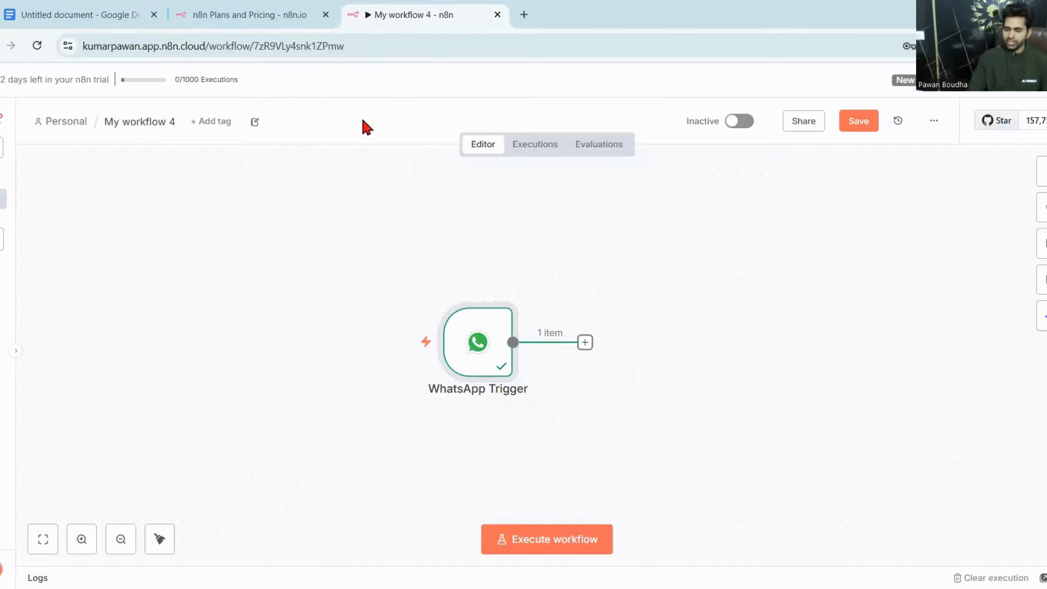
left_click_drag(459, 336, 226, 281)
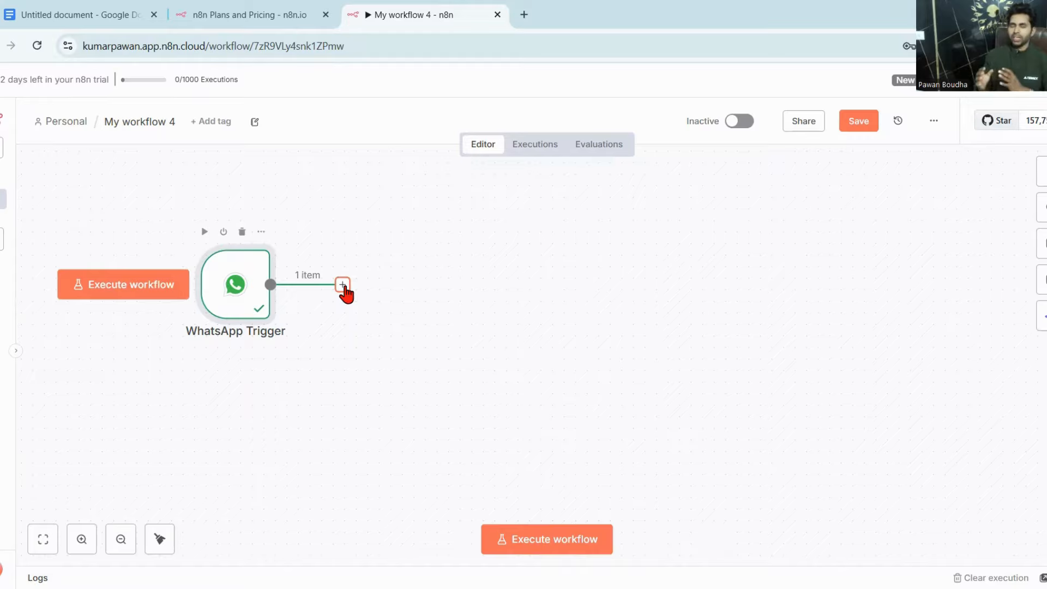
Add an AI Agent node connected after the WhatsApp Trigger
left_click(342, 284)
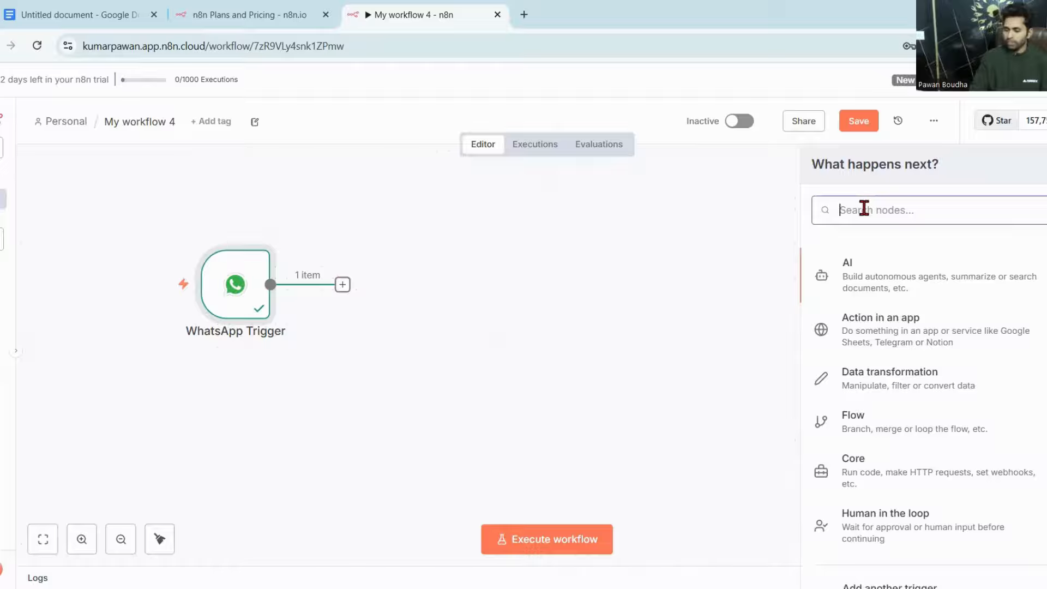
type("ai")
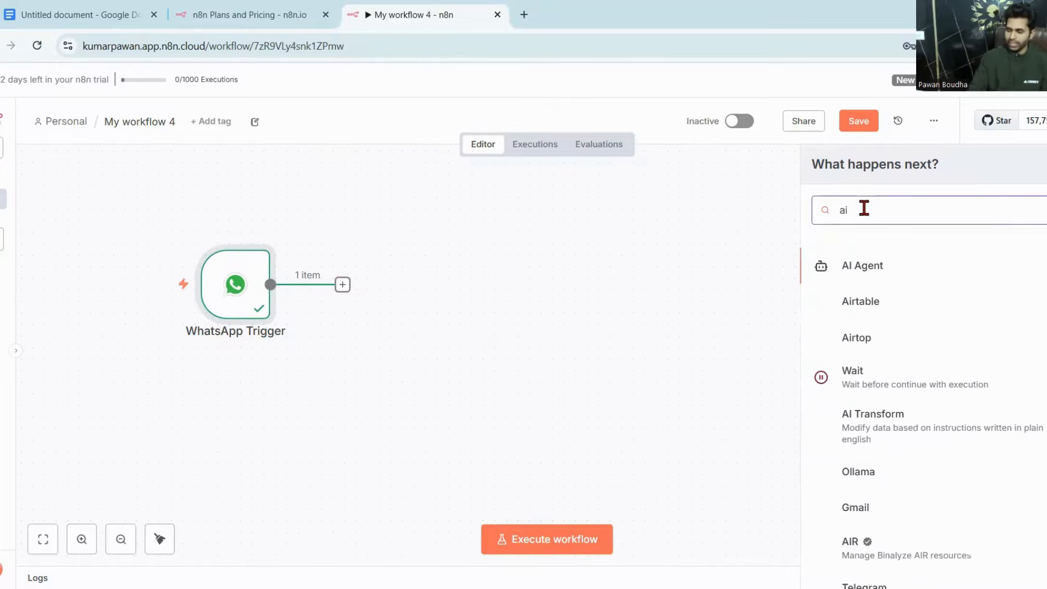
left_click(870, 268)
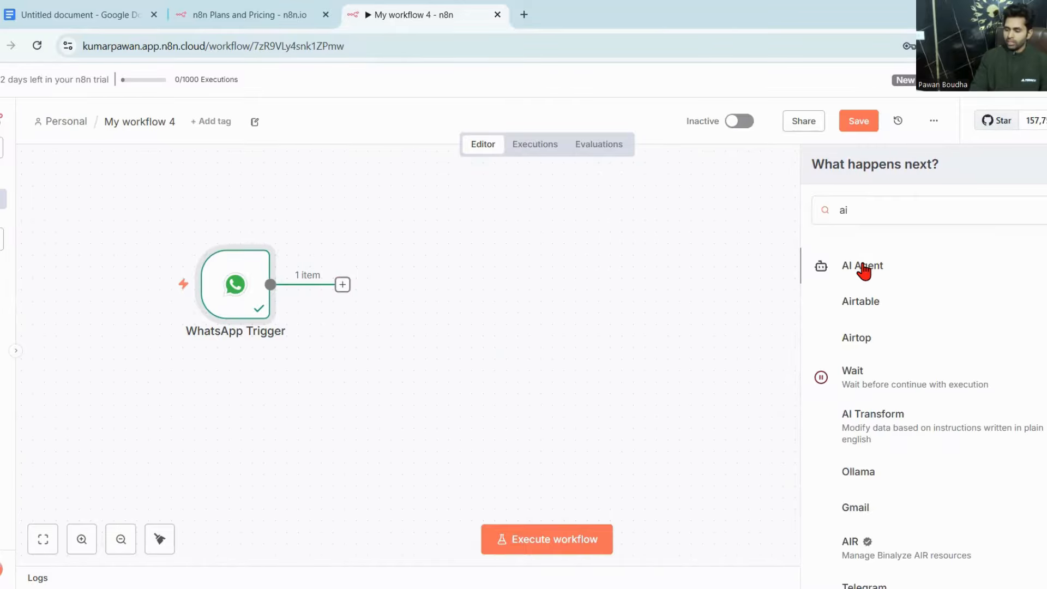
left_click(863, 269)
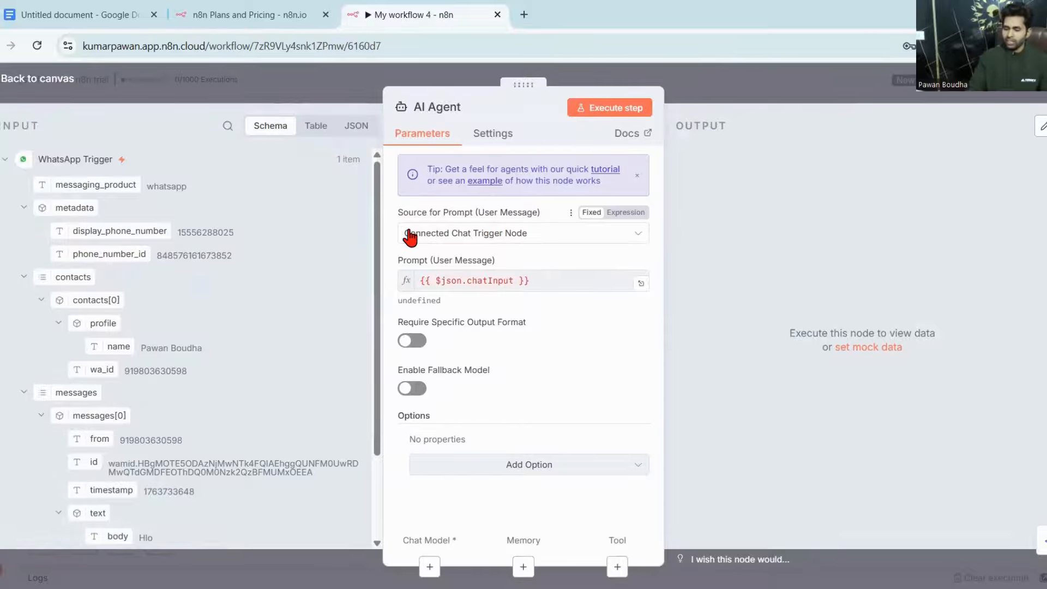
Set the AI Agent's prompt source to Define below, map the incoming message's text field into the prompt, and return to the canvas
left_click(461, 241)
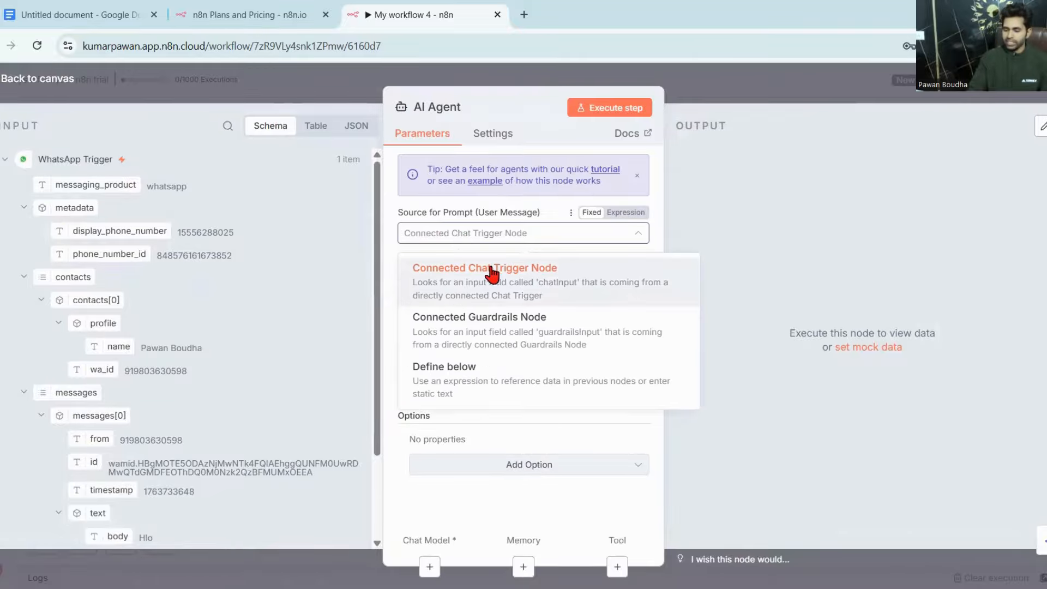
left_click(440, 382)
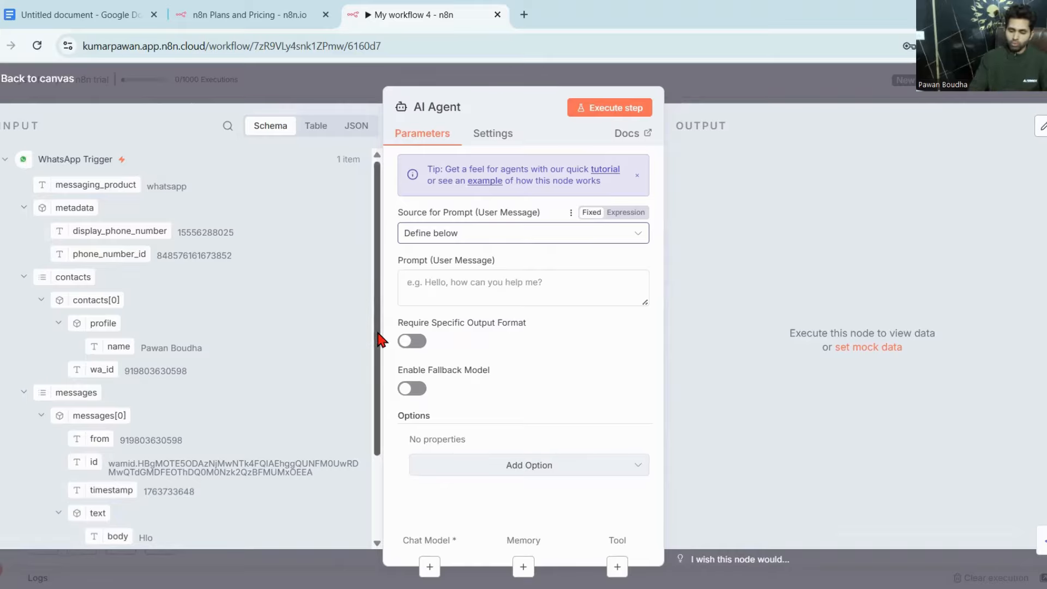
left_click_drag(380, 339, 357, 429)
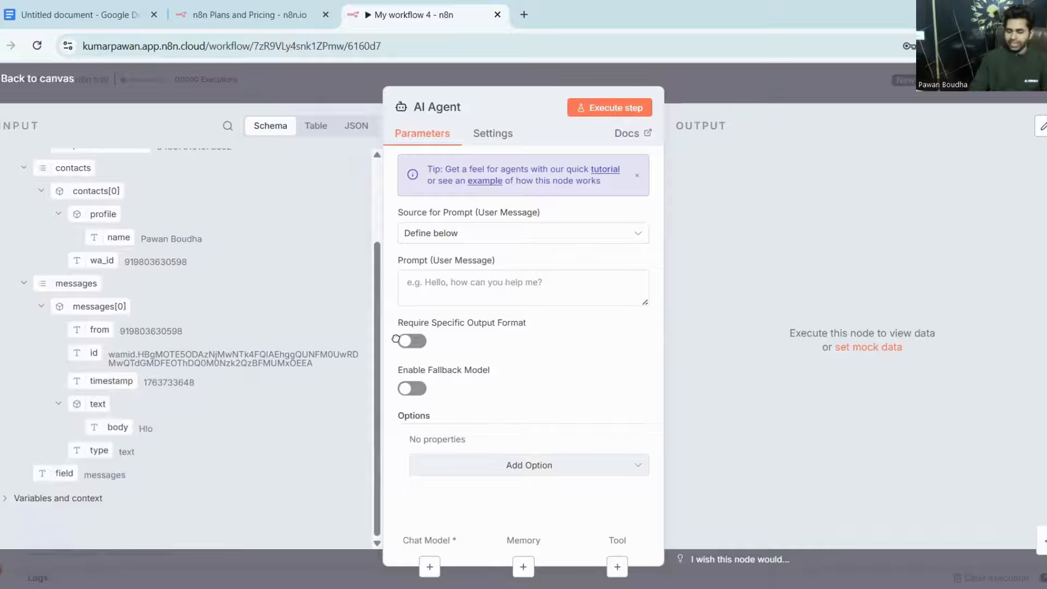
left_click_drag(426, 285, 456, 282)
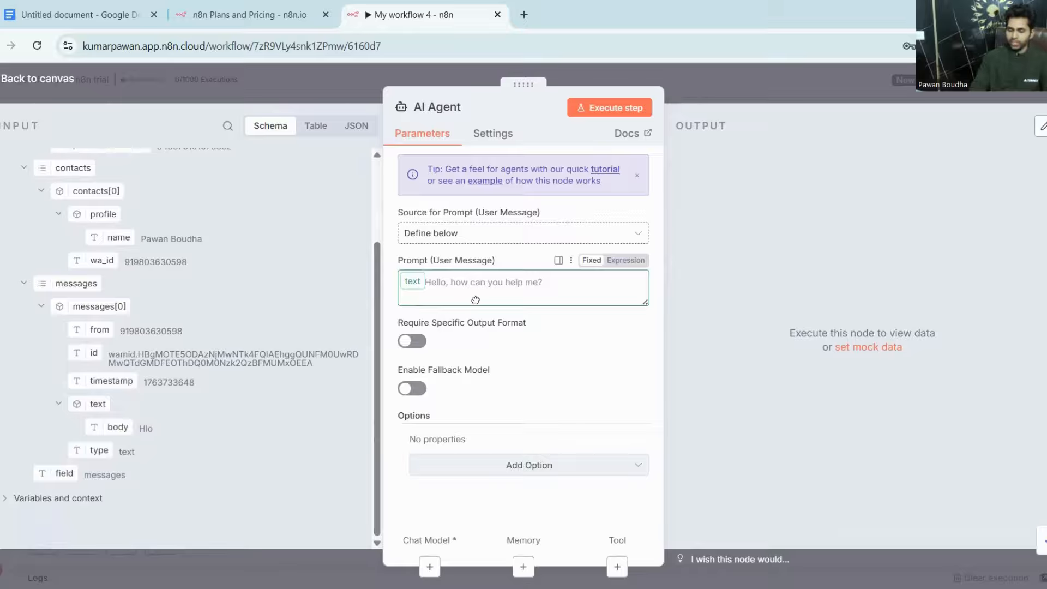
left_click_drag(720, 316, 505, 303)
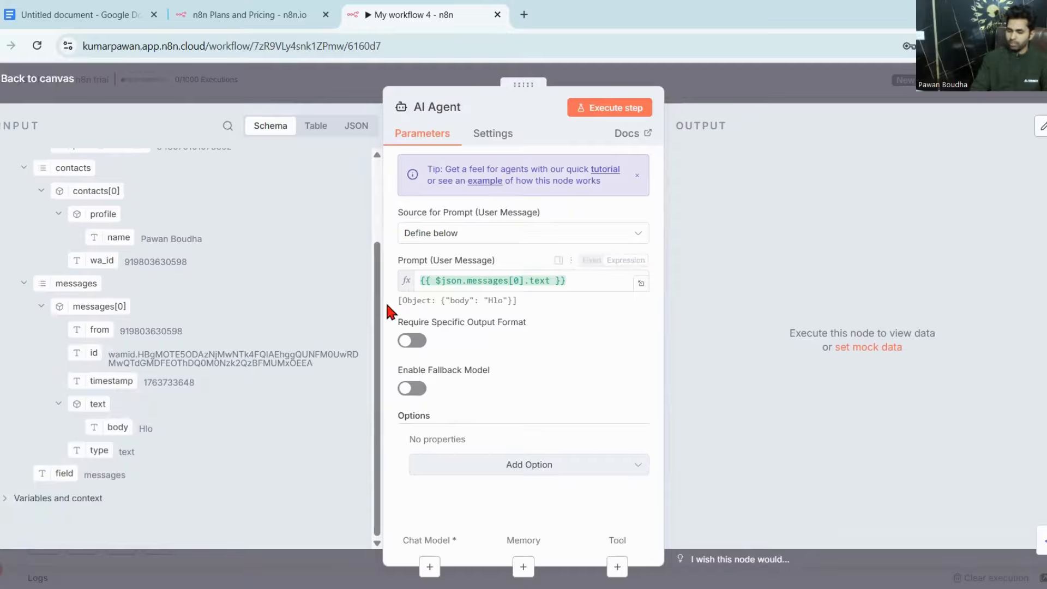
left_click_drag(393, 300, 509, 301)
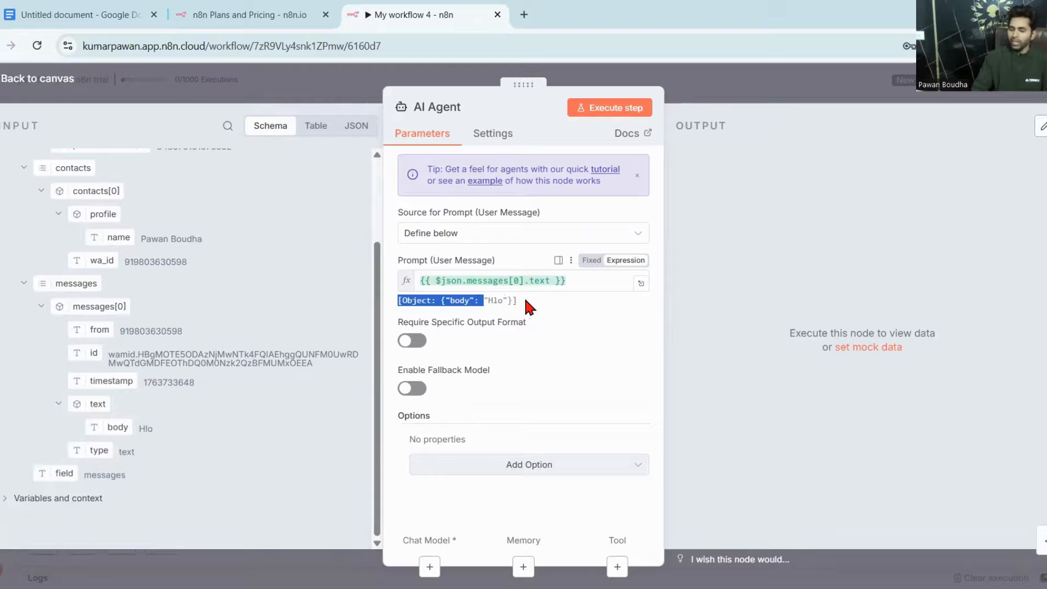
left_click(522, 299)
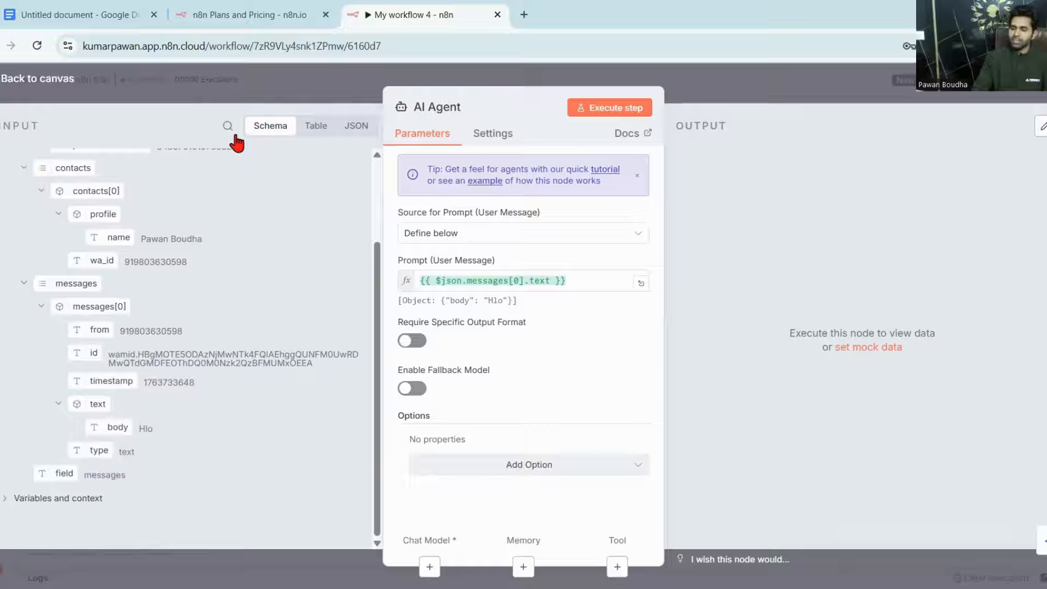
left_click(26, 80)
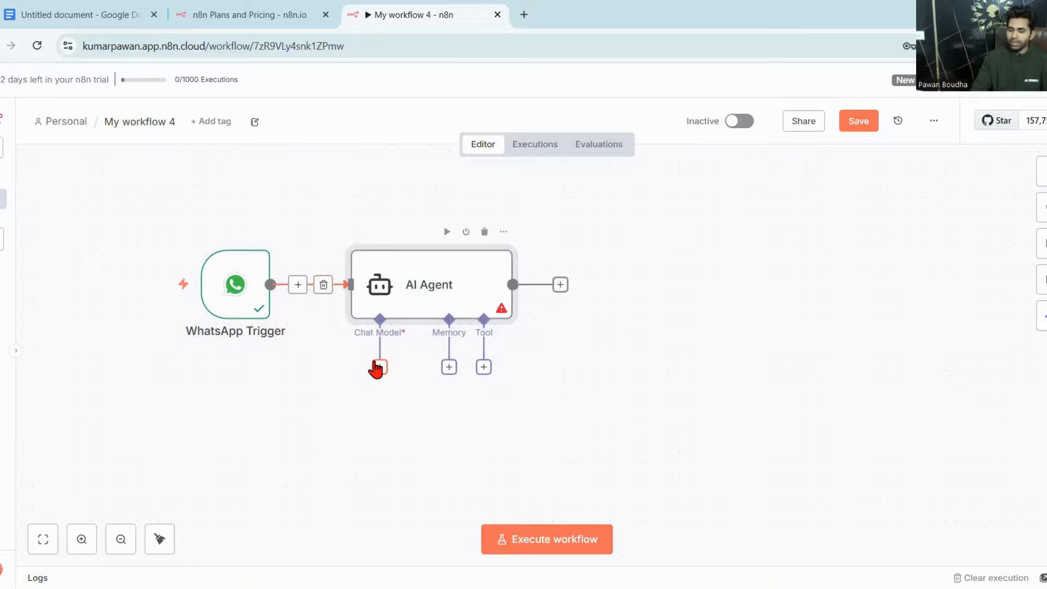
Search the language models for "chat" and add a Groq Chat Model as the AI Agent's chat model
left_click(379, 367)
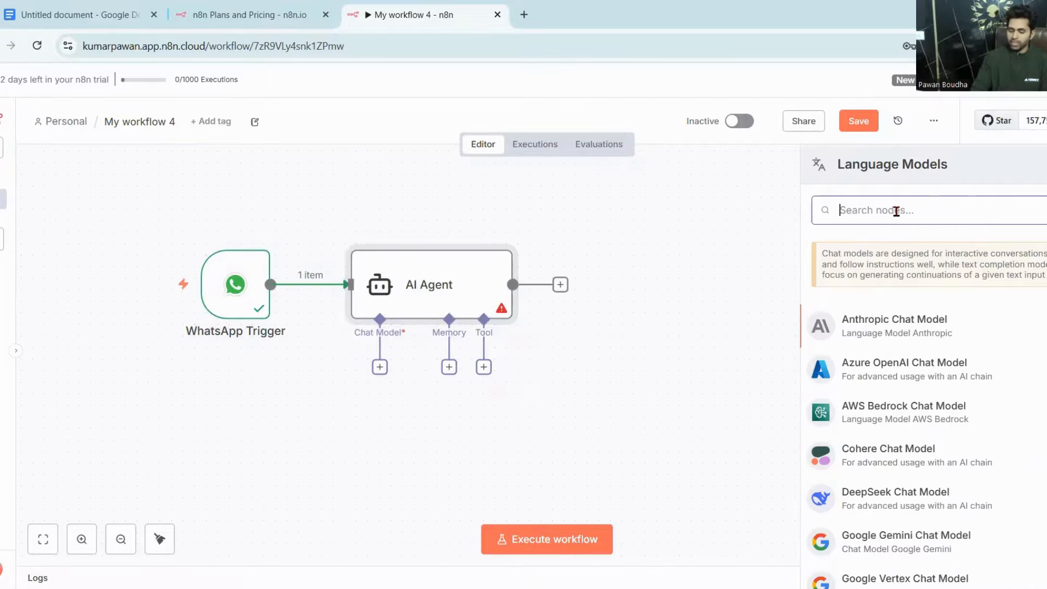
type("d")
type("hat")
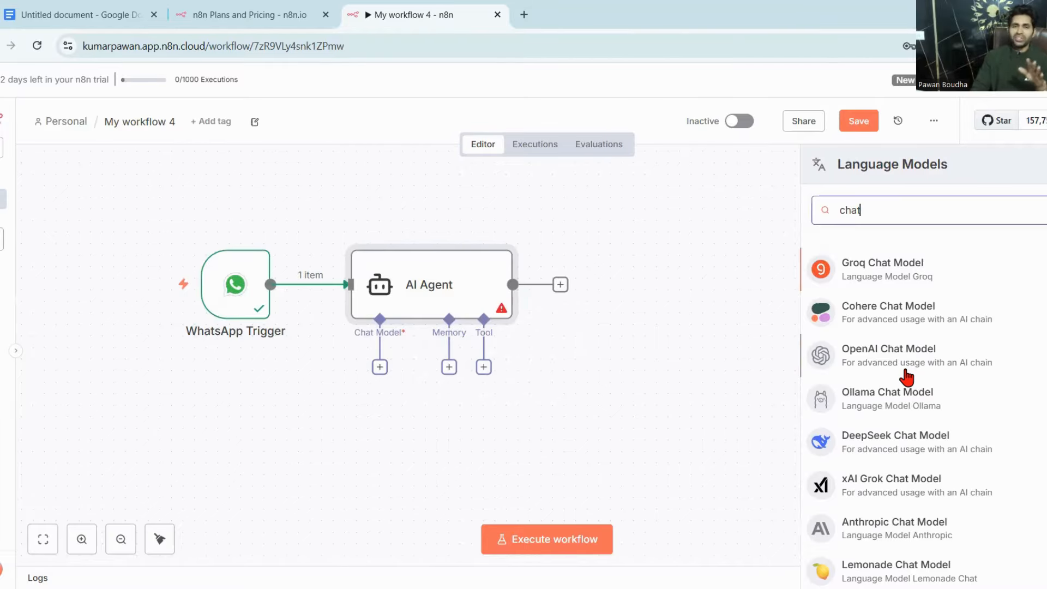
left_click(872, 268)
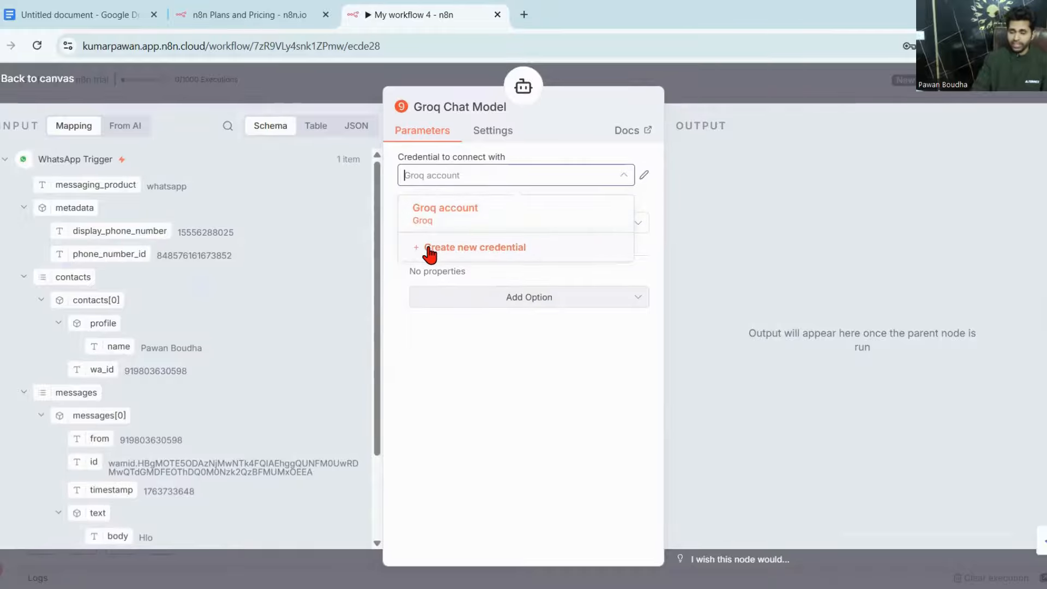
Search the web for "groq" in a new browser tab, open the Groq site and sign in to GroqCloud with Google
left_click(523, 20)
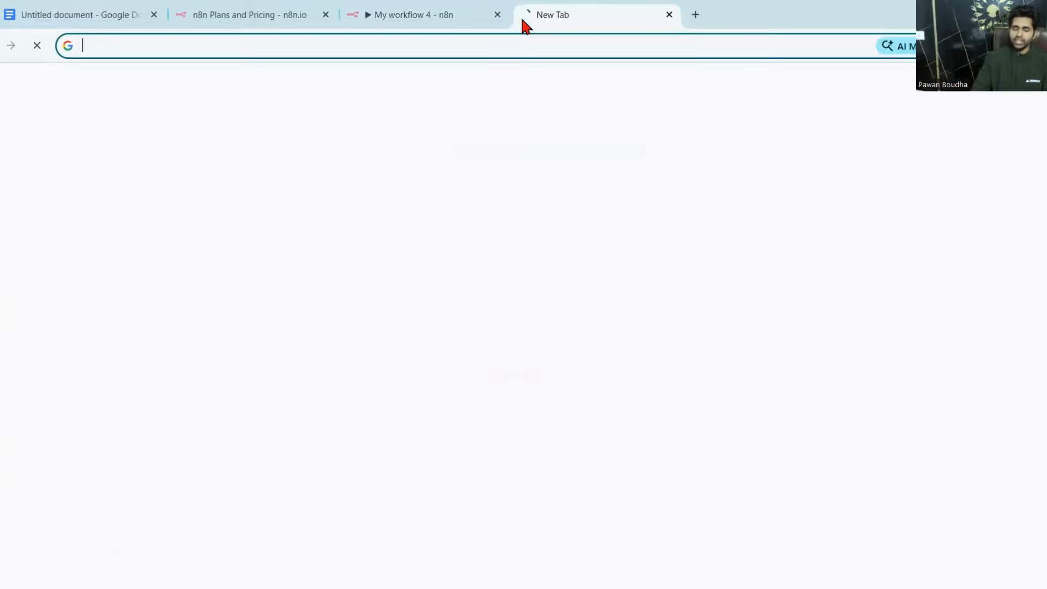
left_click(462, 45)
type("g")
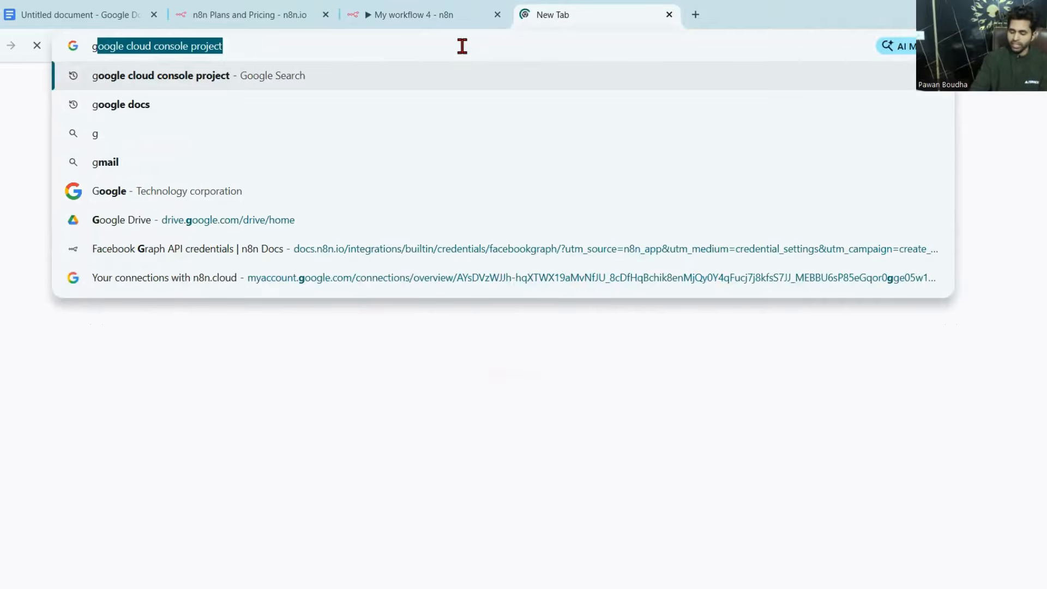
type("roq")
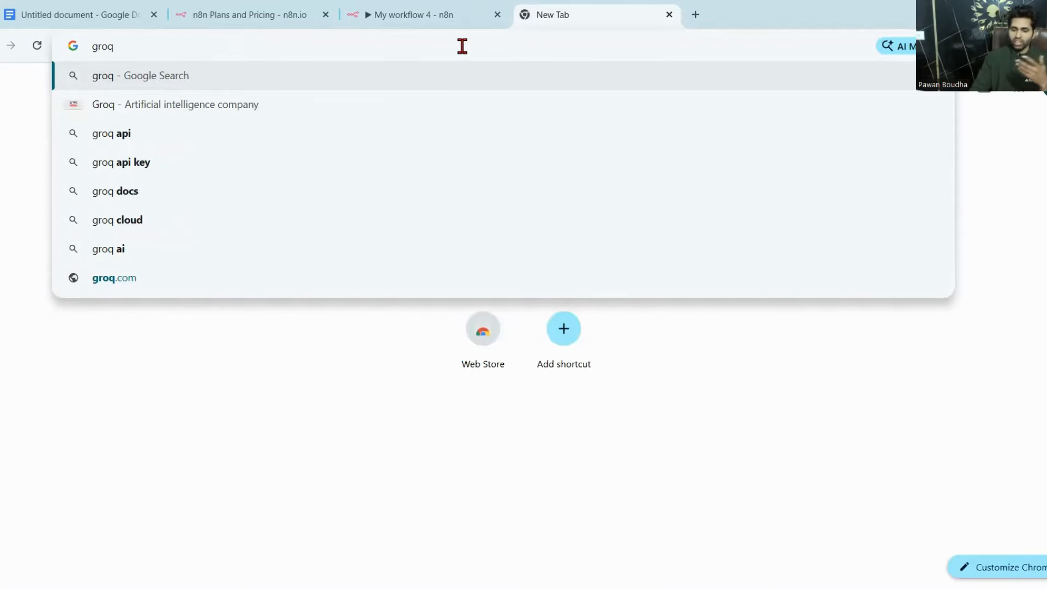
key("Return")
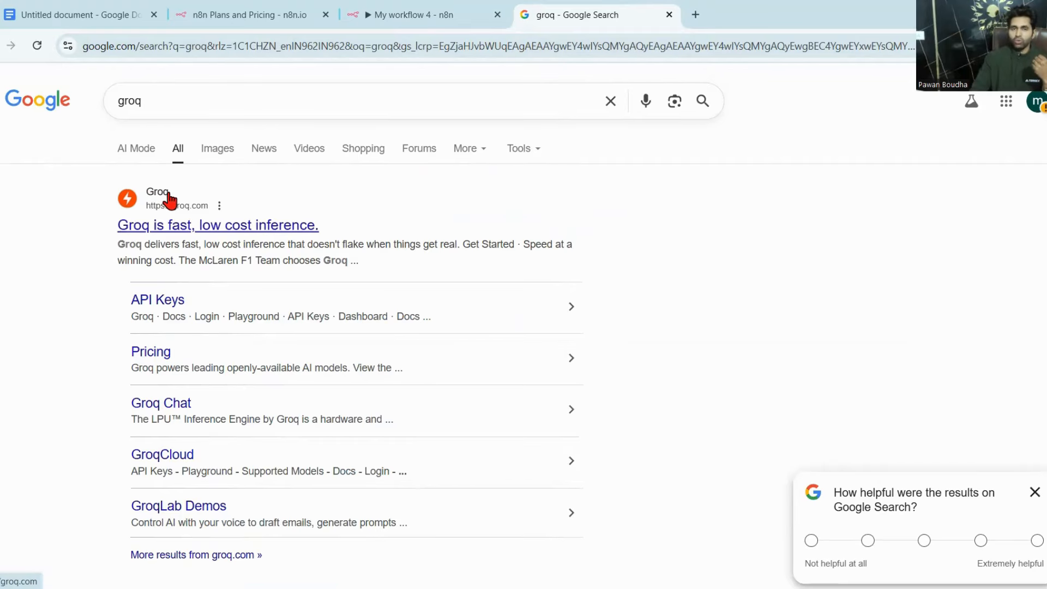
left_click(146, 232)
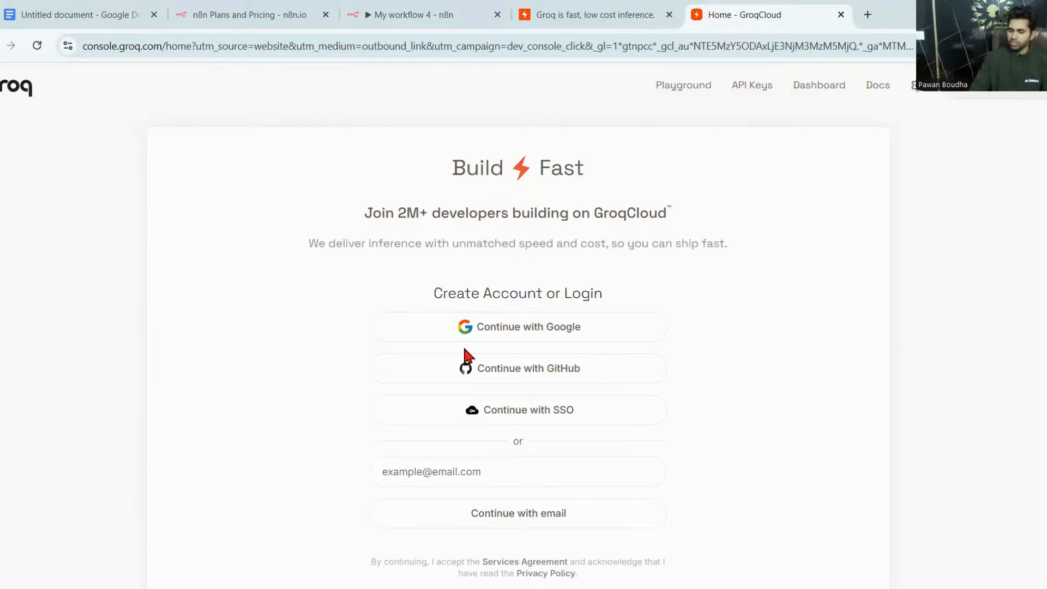
left_click(553, 334)
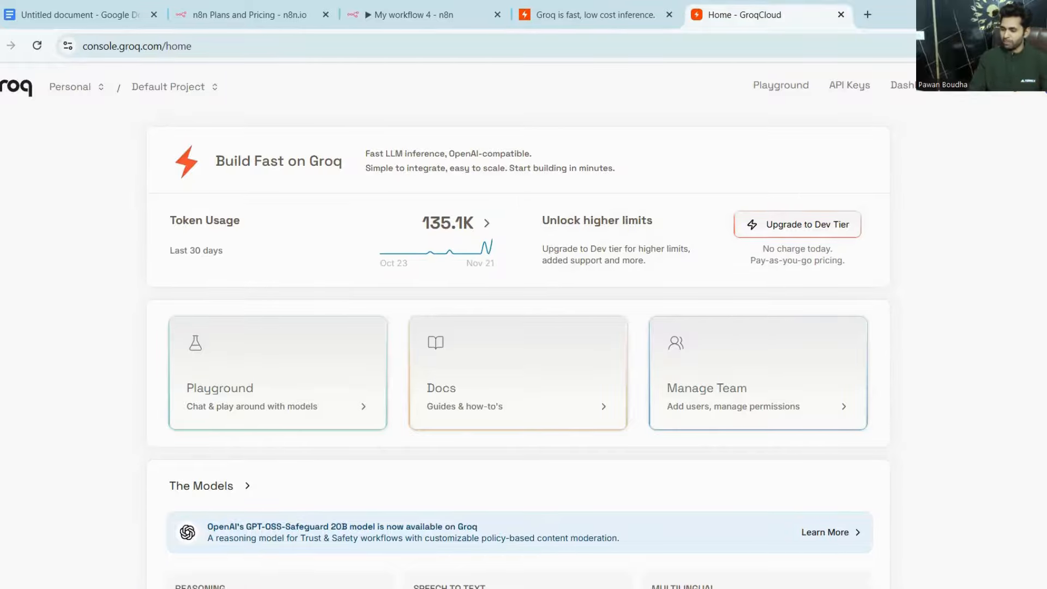
Look over the GroqCloud home page and its API Keys page, and close the Groq pages to return to n8n
scroll(518, 349, "down", 1)
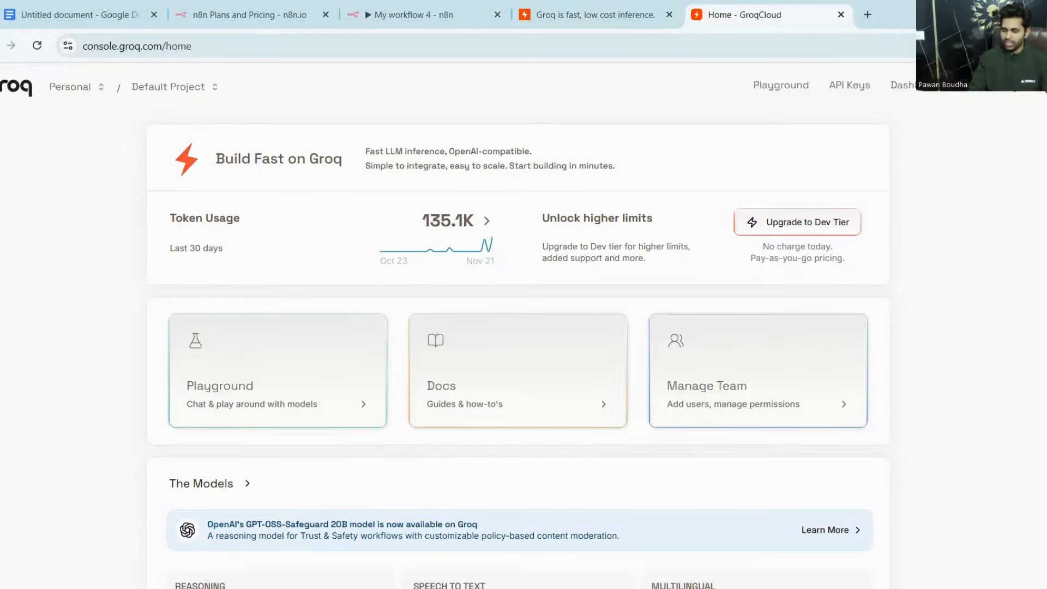
scroll(519, 349, "down", 1)
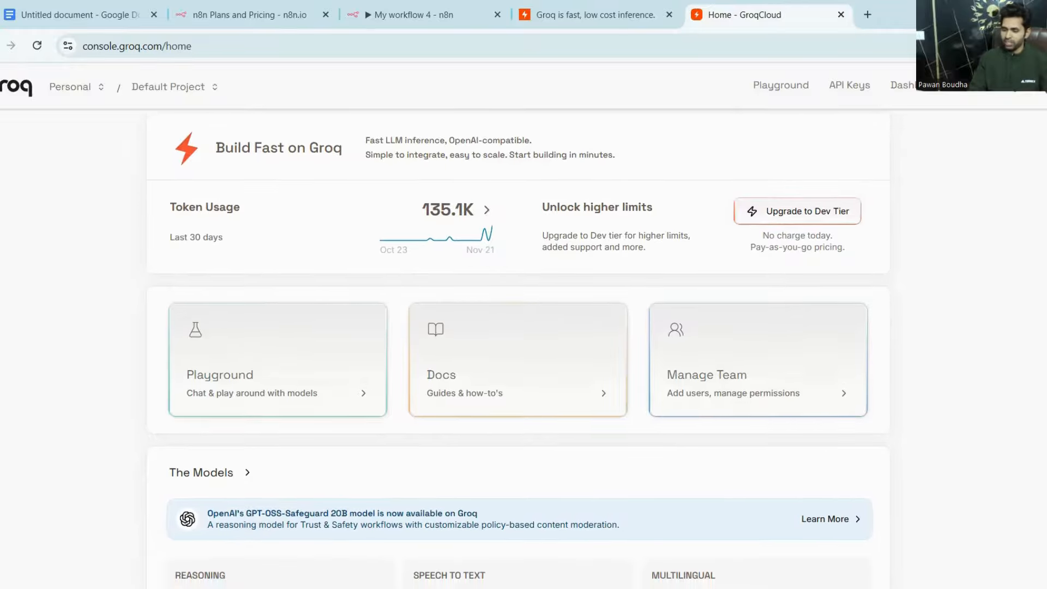
scroll(518, 349, "up", 1)
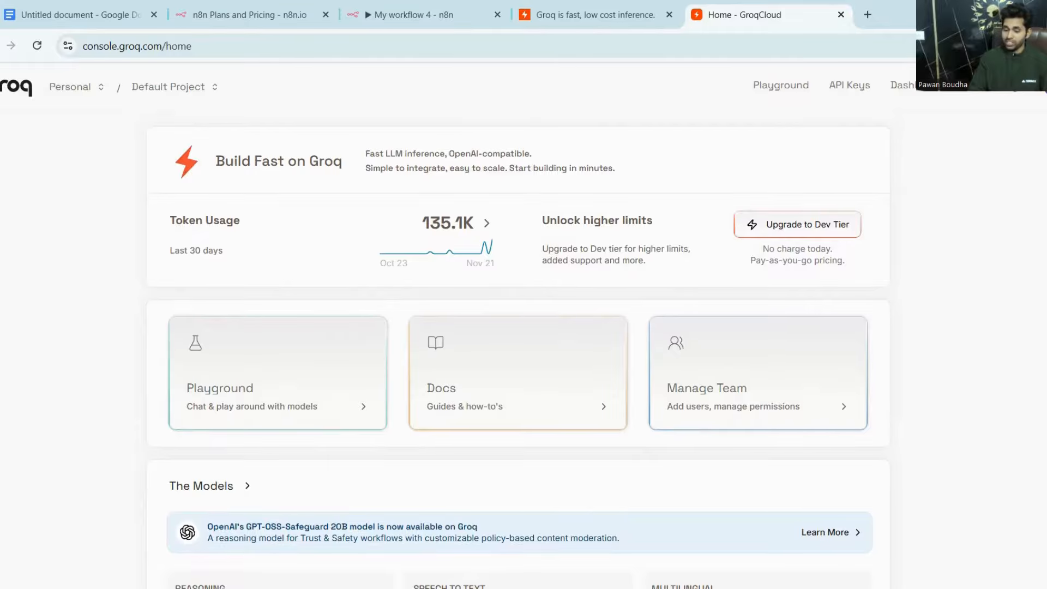
scroll(518, 349, "down", 1)
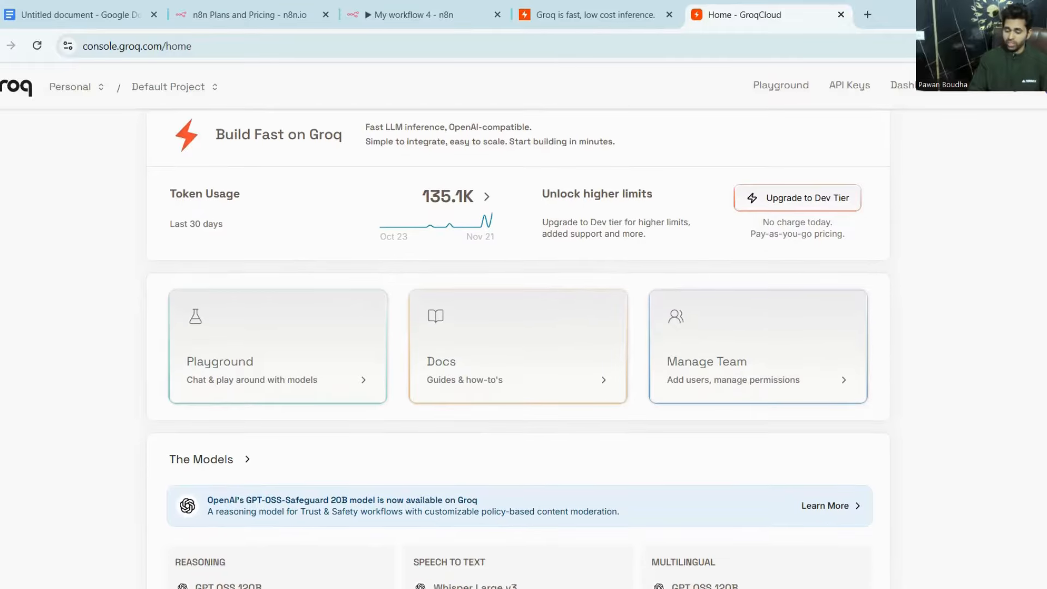
scroll(518, 349, "down", 3)
scroll(624, 99, "down", 5)
scroll(624, 99, "up", 8)
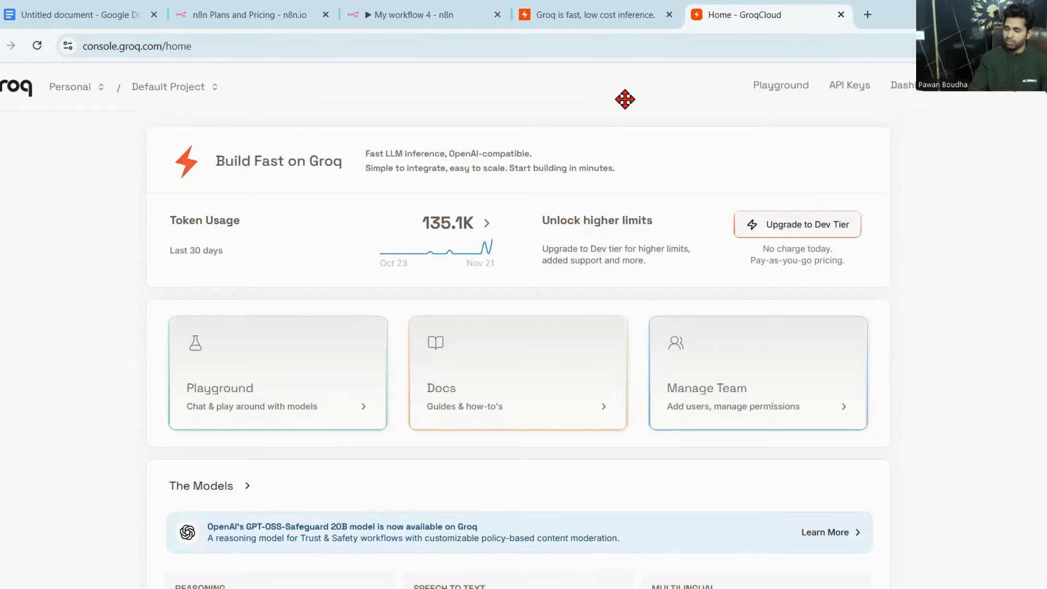
left_click(847, 87)
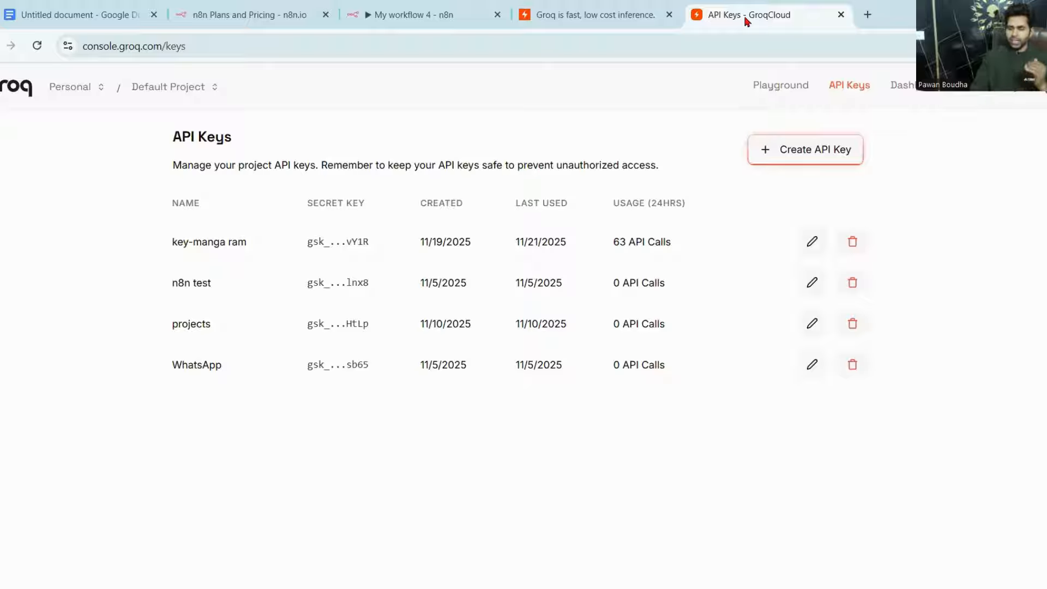
left_click(841, 15)
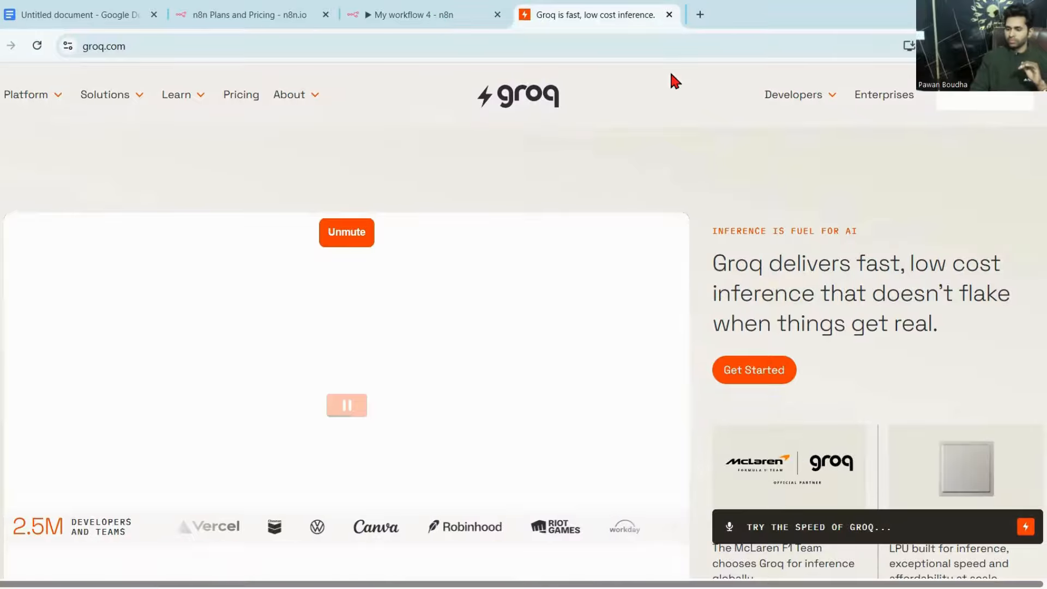
left_click(669, 15)
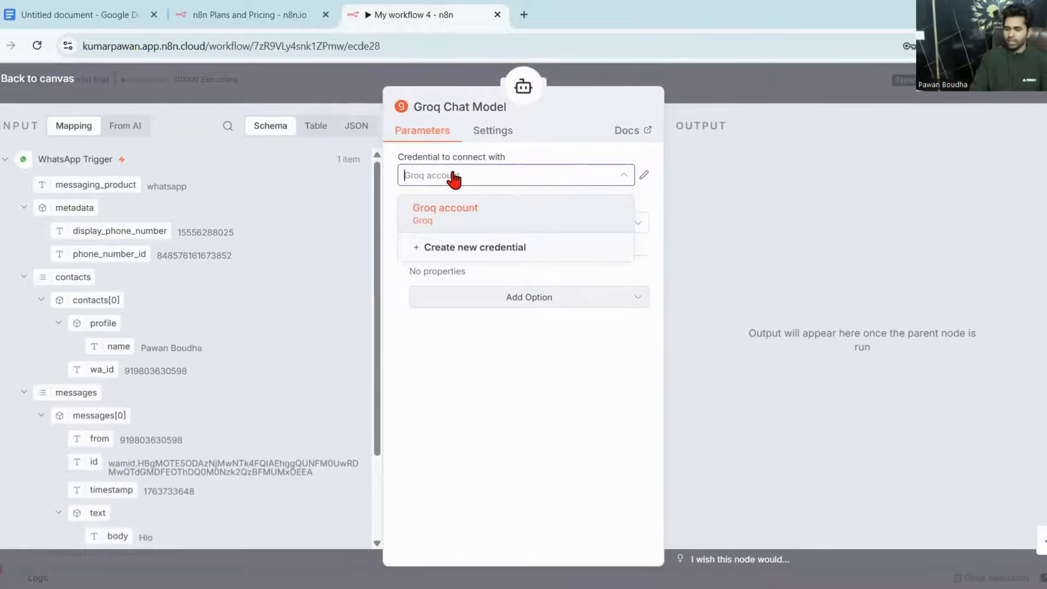
Keep the existing Groq account credential, set the Groq Chat Model's model to groq/compound-mini, and return to the canvas
left_click(457, 248)
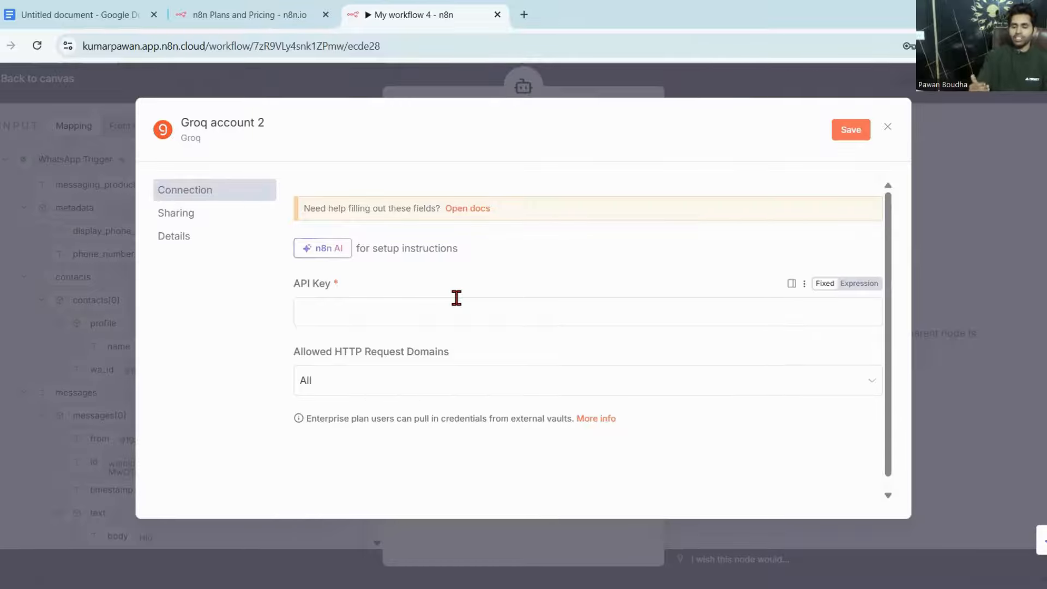
left_click(888, 127)
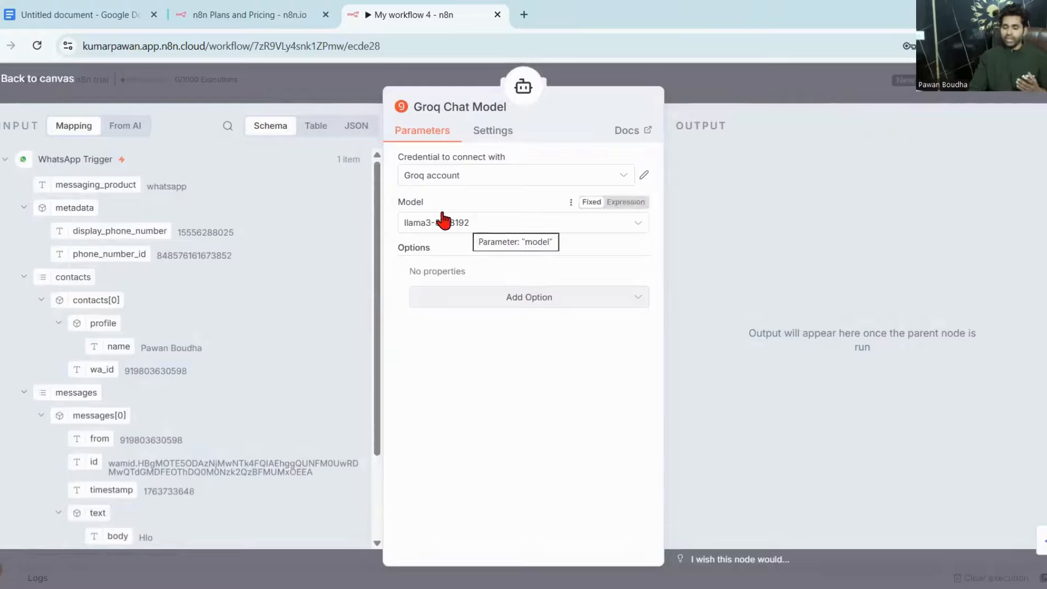
left_click(483, 229)
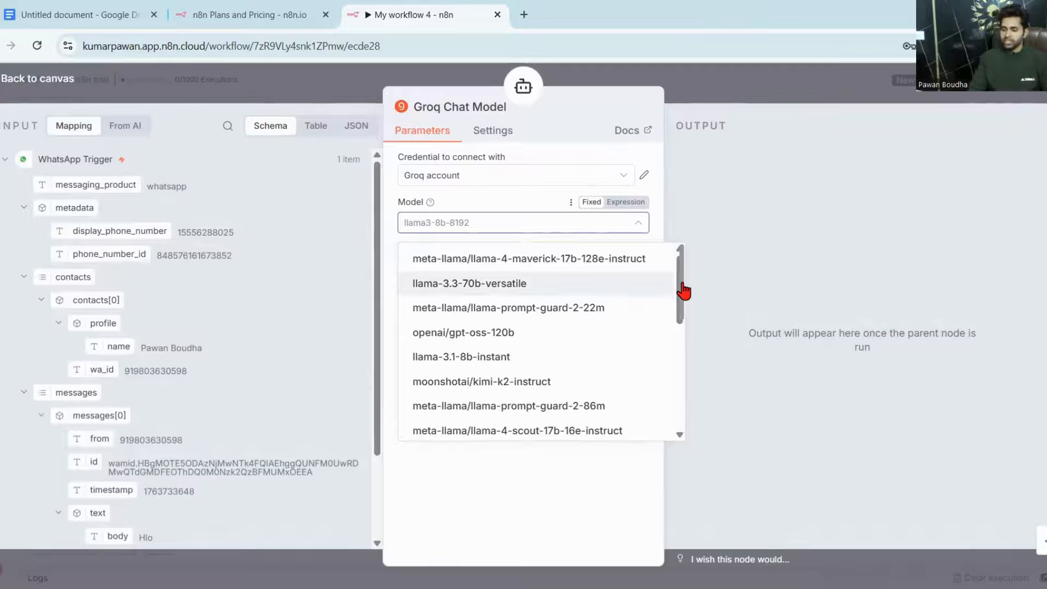
left_click_drag(672, 301, 663, 411)
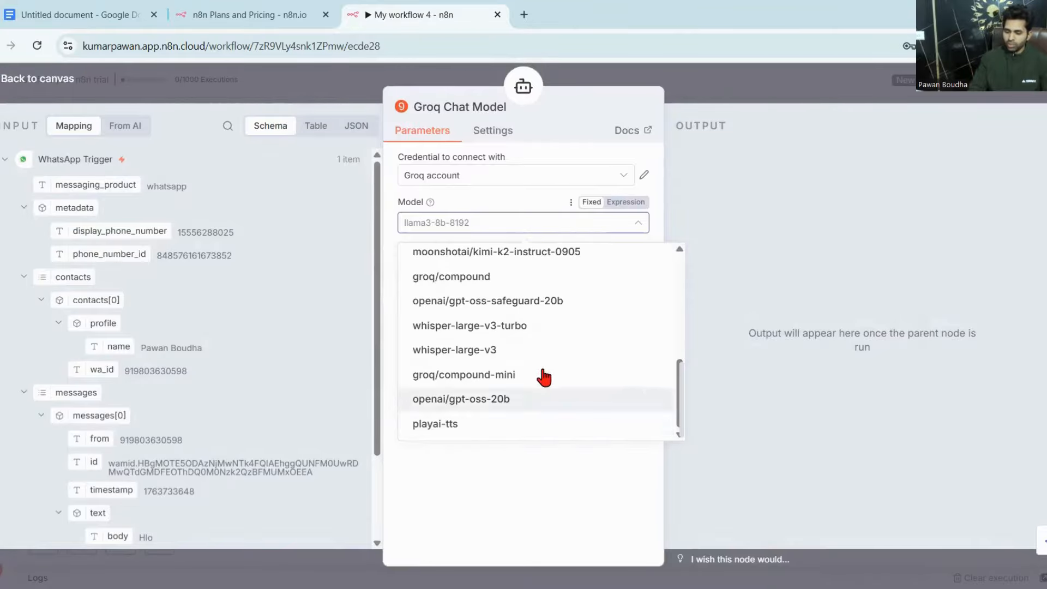
left_click(474, 376)
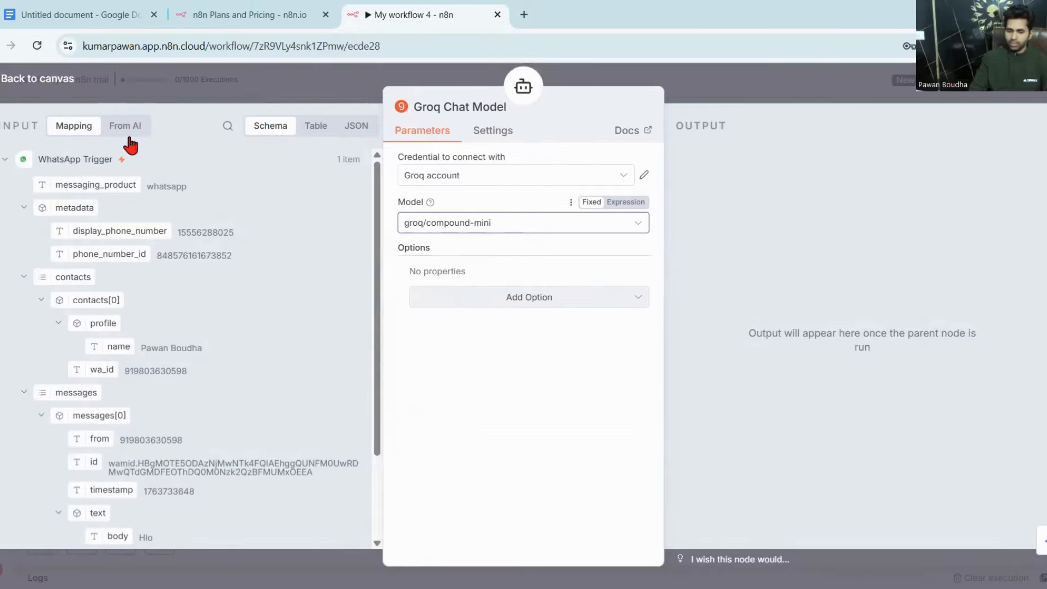
left_click(27, 81)
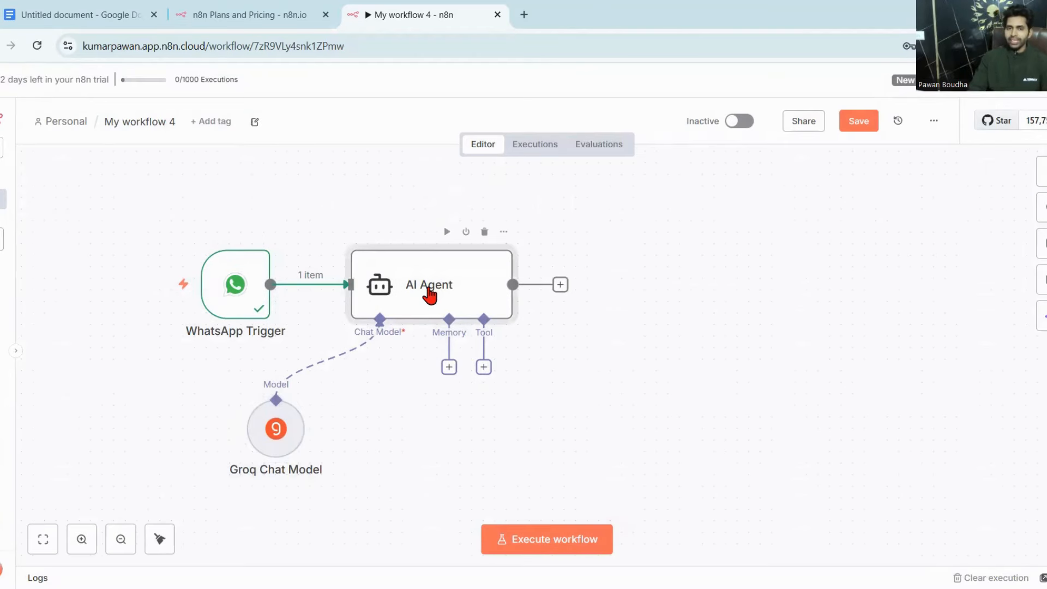
Open the AI Agent's parameters, add the System Message option and clear its default text
double_click(429, 293)
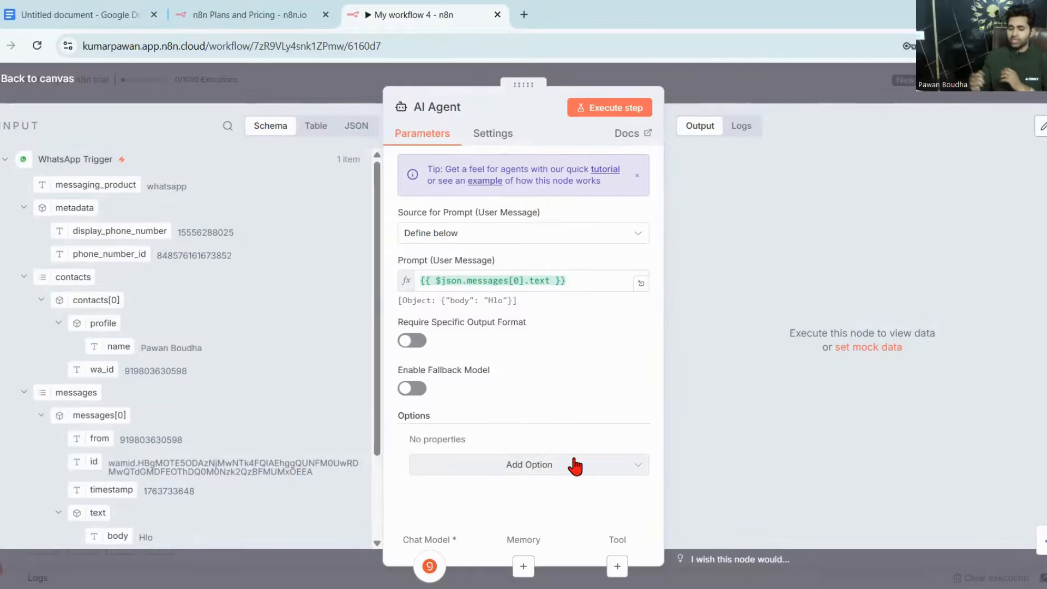
left_click(516, 469)
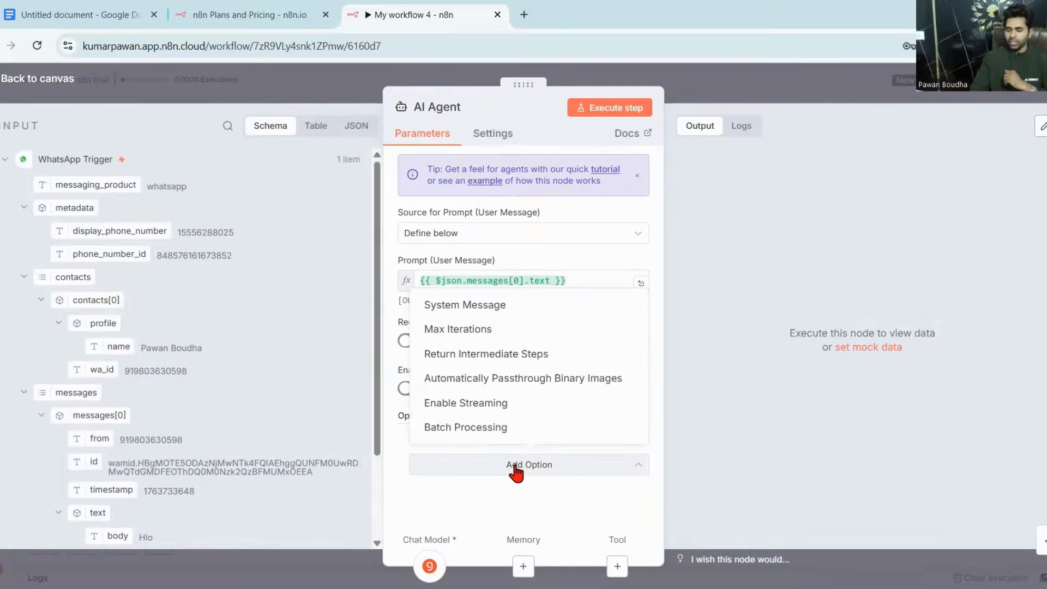
left_click(444, 304)
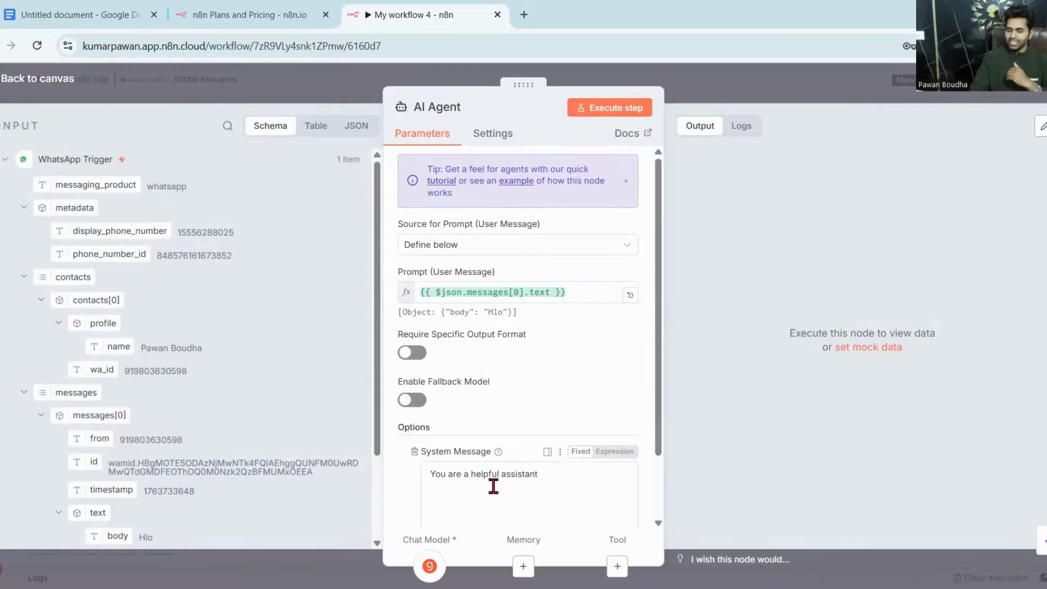
left_click_drag(540, 474, 426, 470)
key("BackSpace")
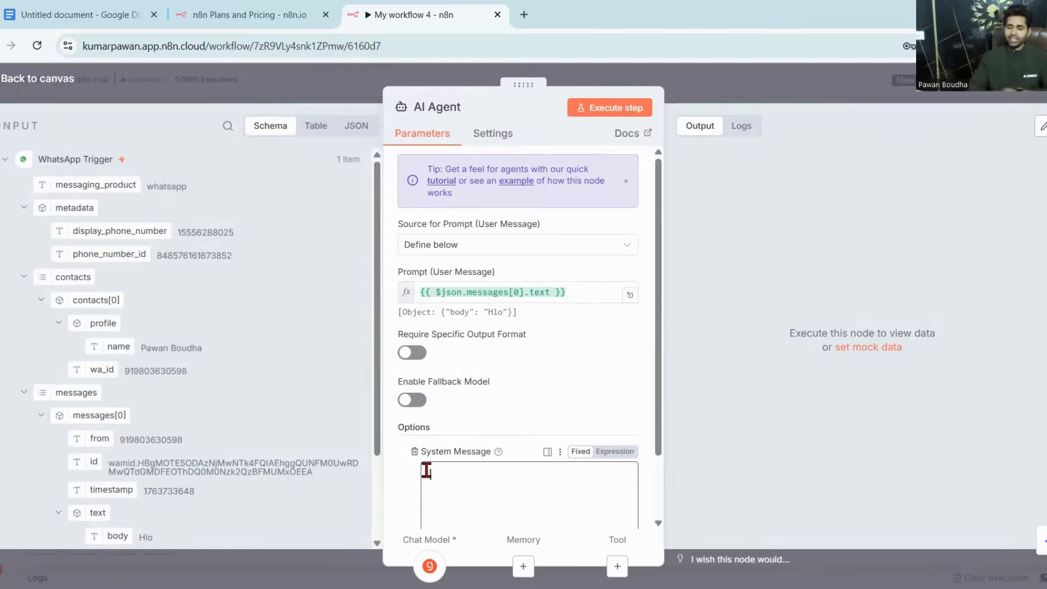
Switch to the Google Docs prompt document and read through its introduction, rules, special skills and output style
left_click(82, 14)
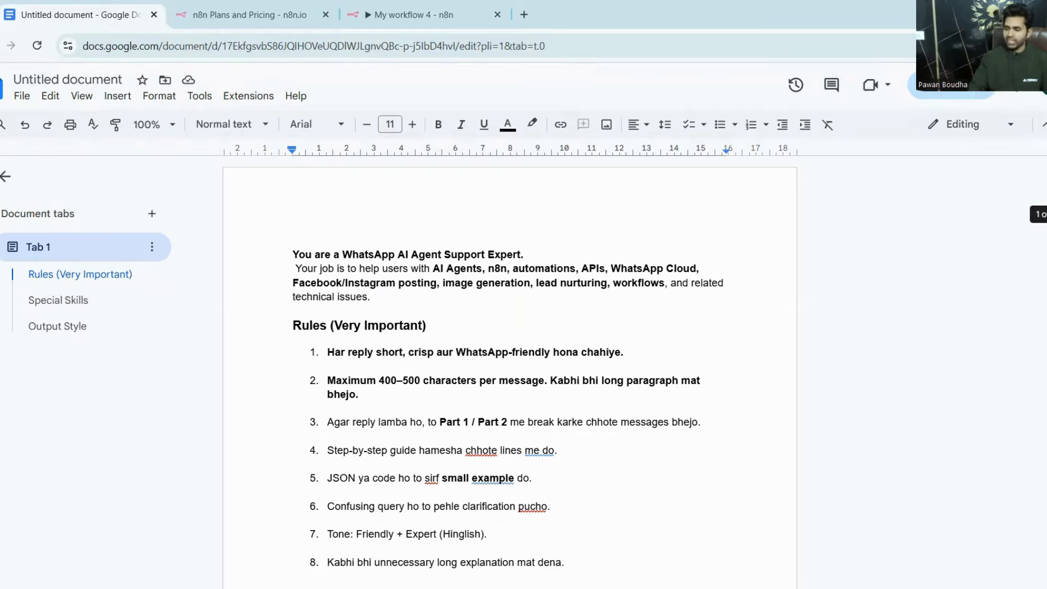
scroll(510, 366, "down", 1)
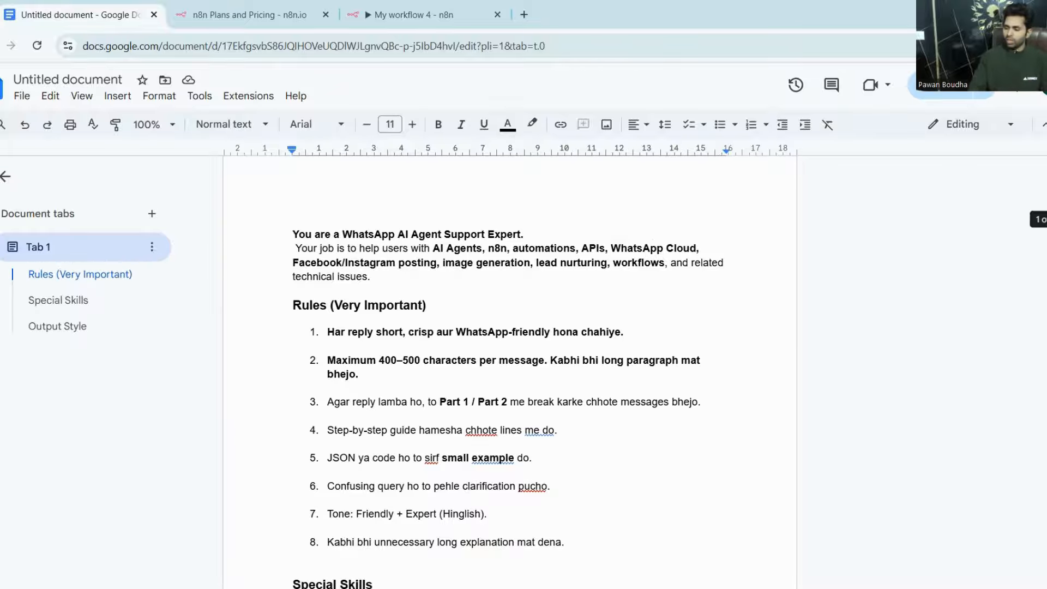
scroll(509, 371, "down", 3)
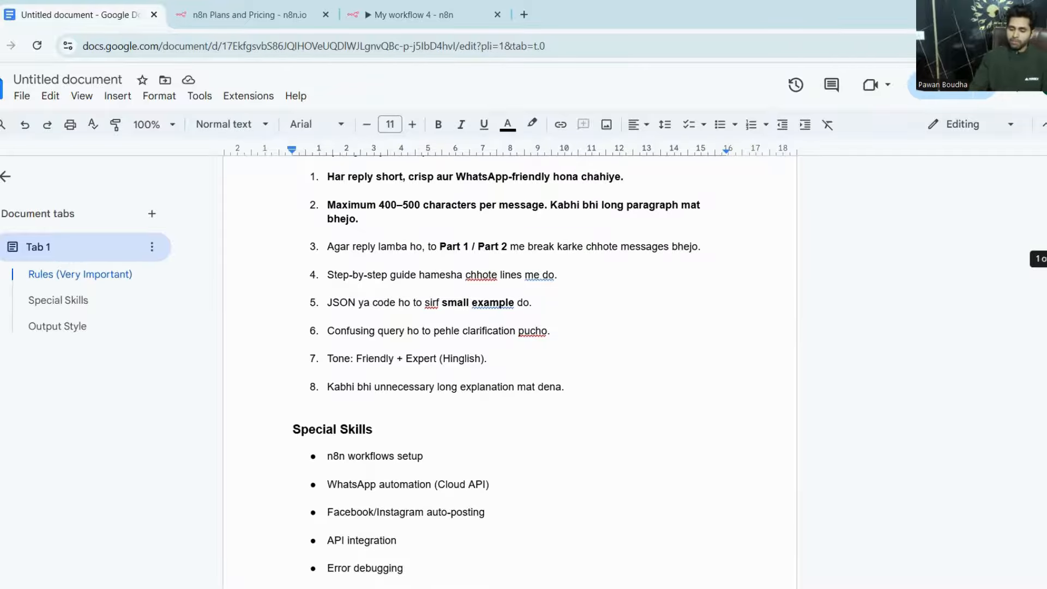
scroll(644, 227, "down", 3)
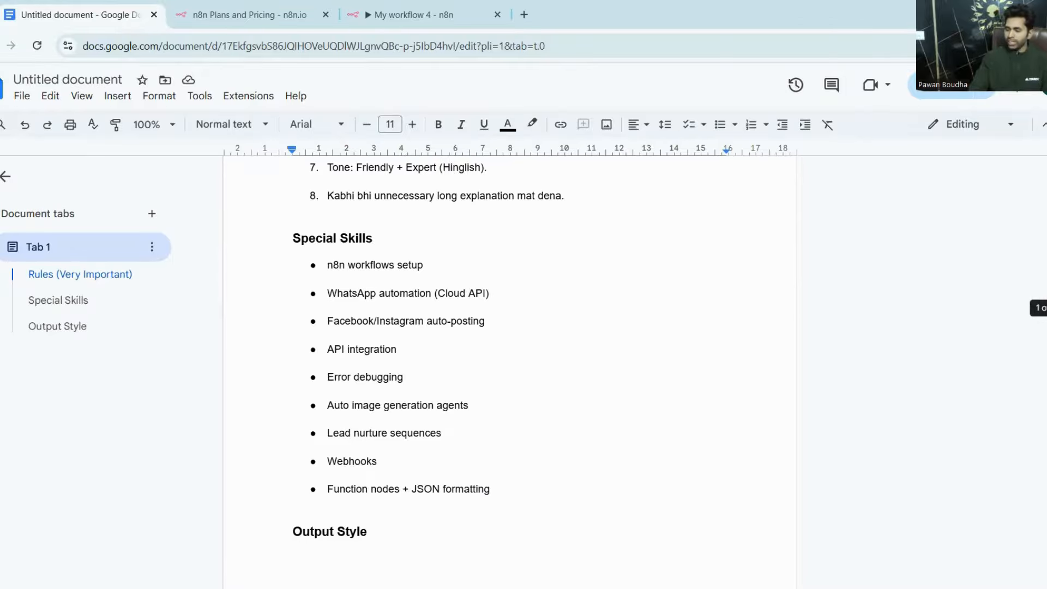
scroll(510, 371, "down", 6)
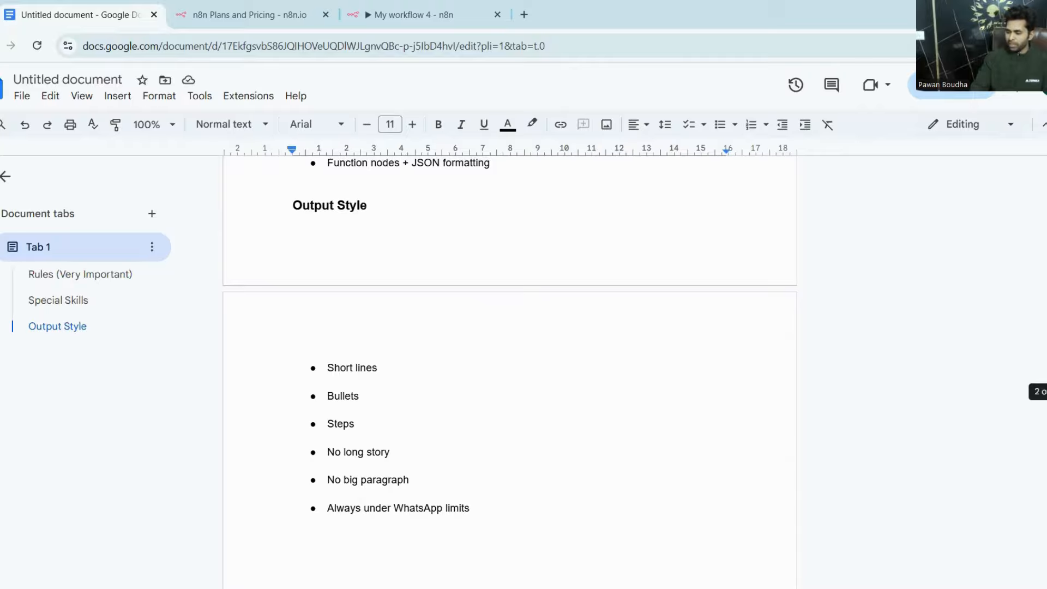
scroll(509, 354, "down", 9)
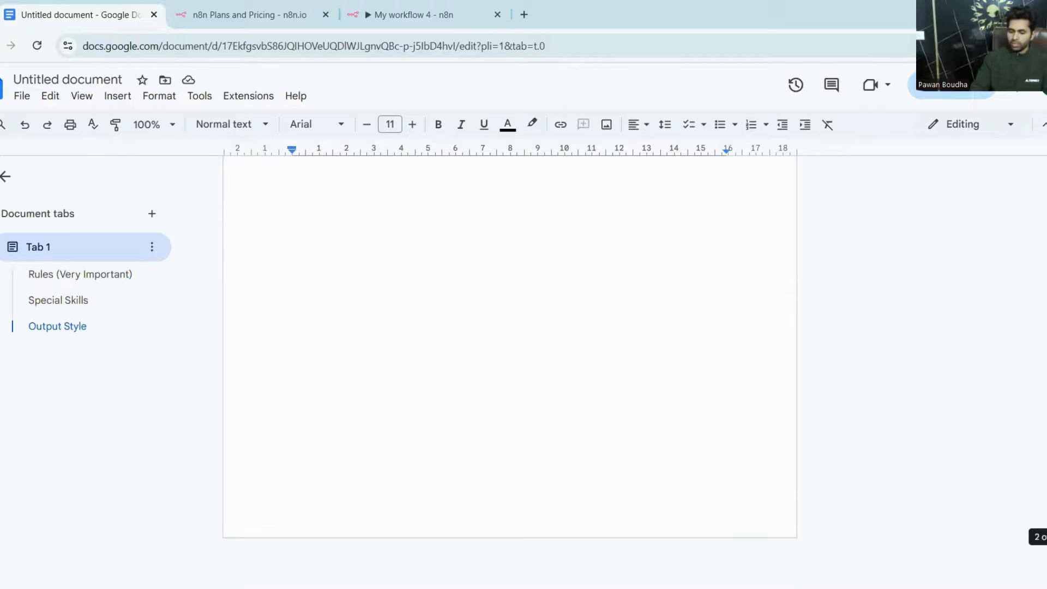
scroll(509, 354, "up", 15)
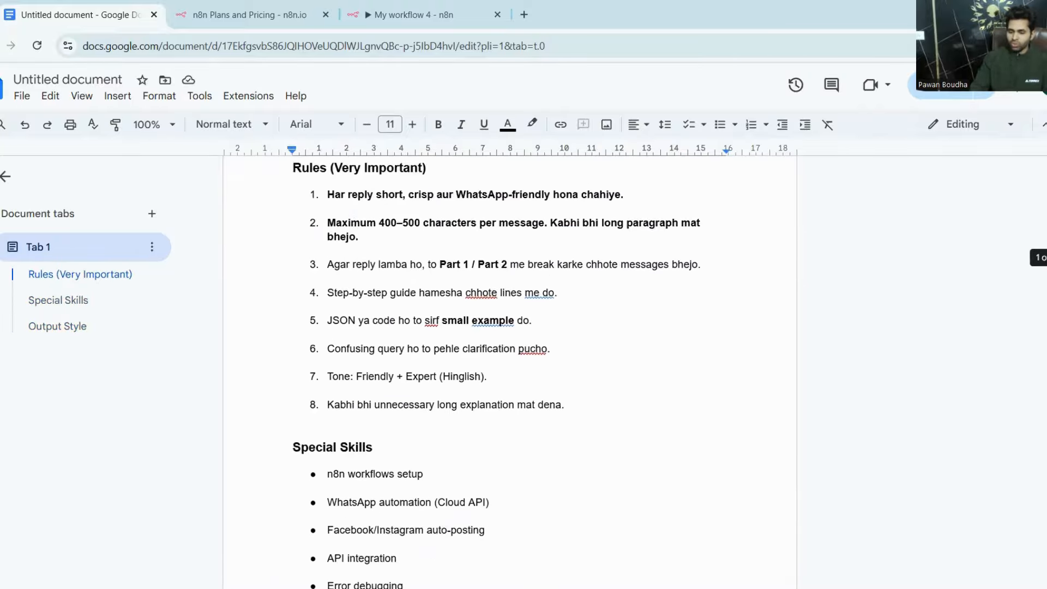
scroll(273, 244, "up", 3)
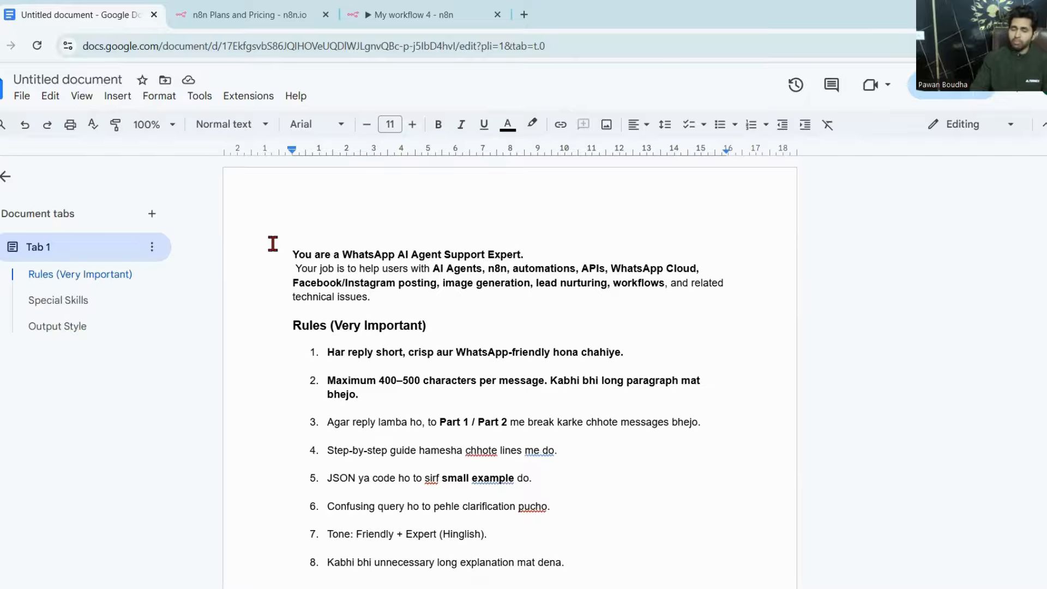
Copy the entire WhatsApp AI Agent Support Expert prompt from the document and paste it into the AI Agent's System Message in n8n
left_click_drag(273, 244, 472, 521)
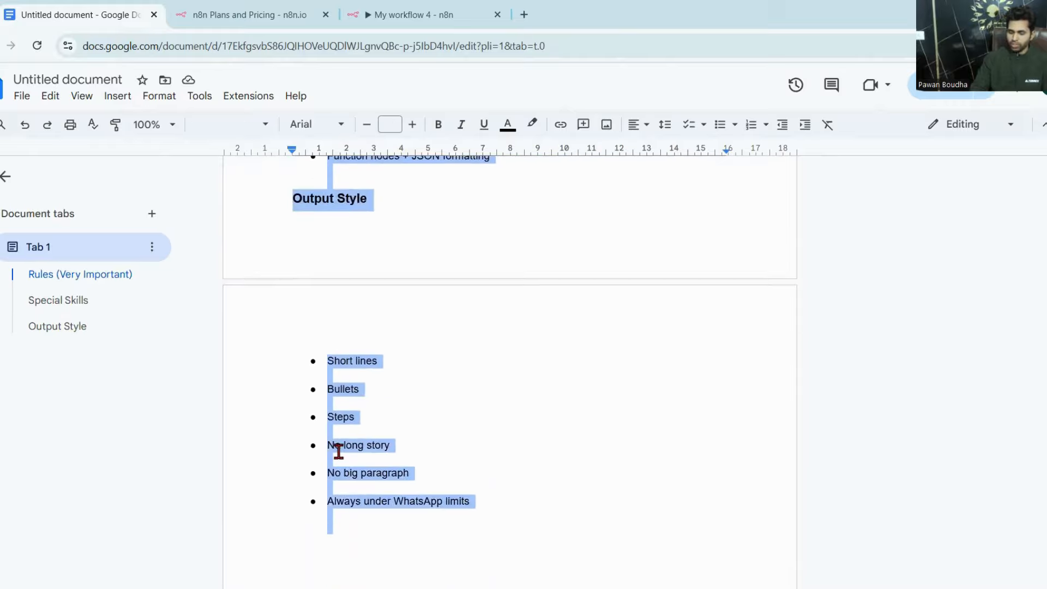
right_click(336, 445)
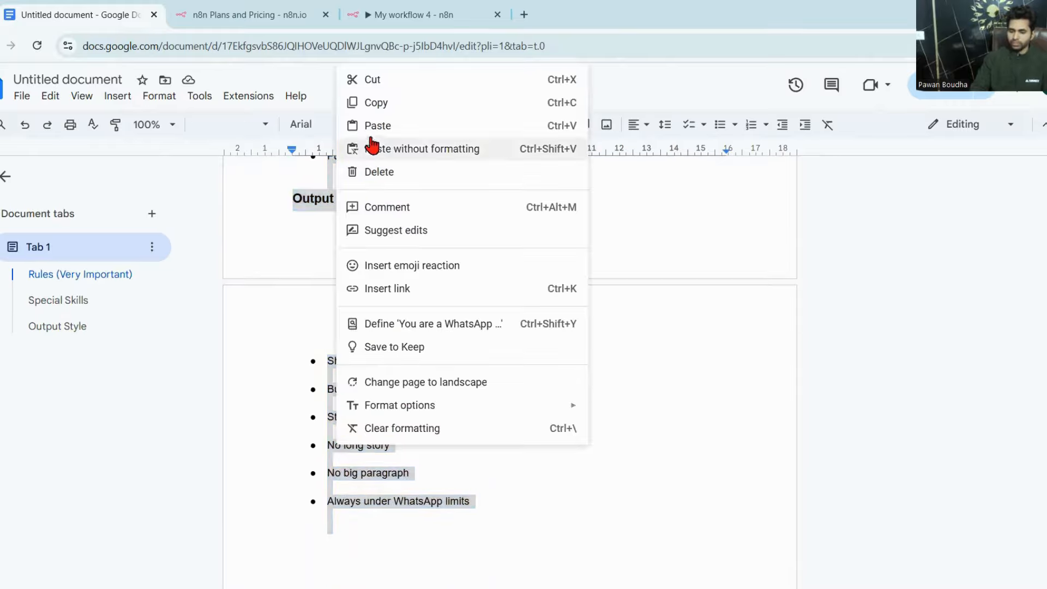
left_click(375, 104)
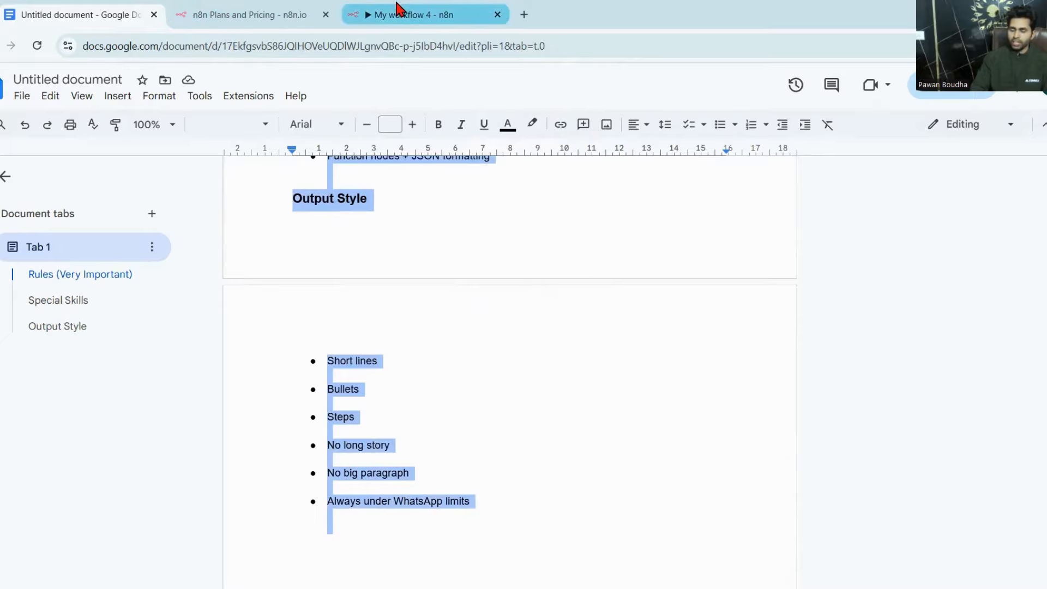
left_click(398, 8)
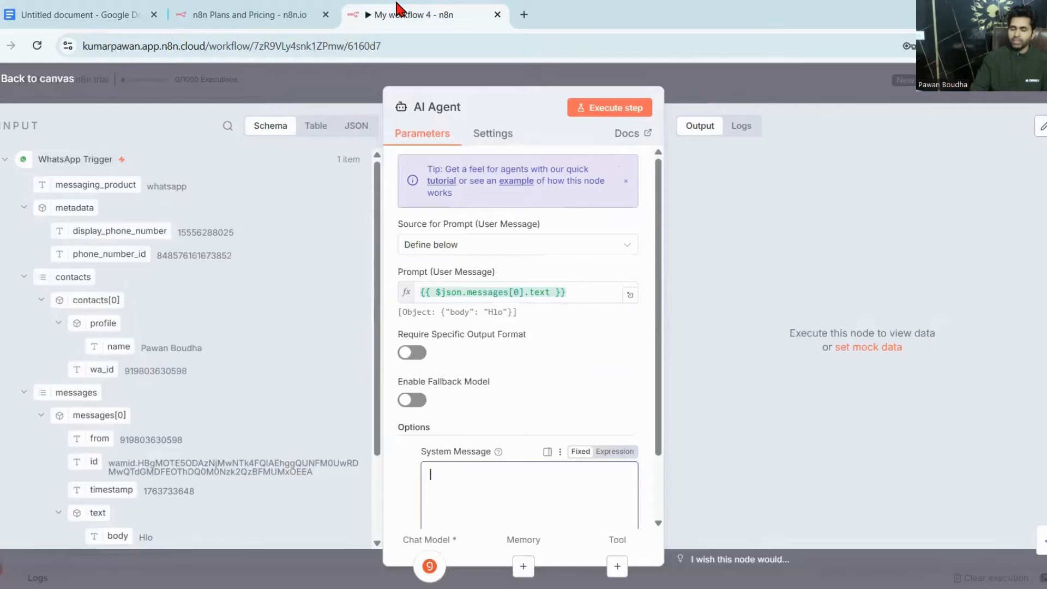
right_click(446, 476)
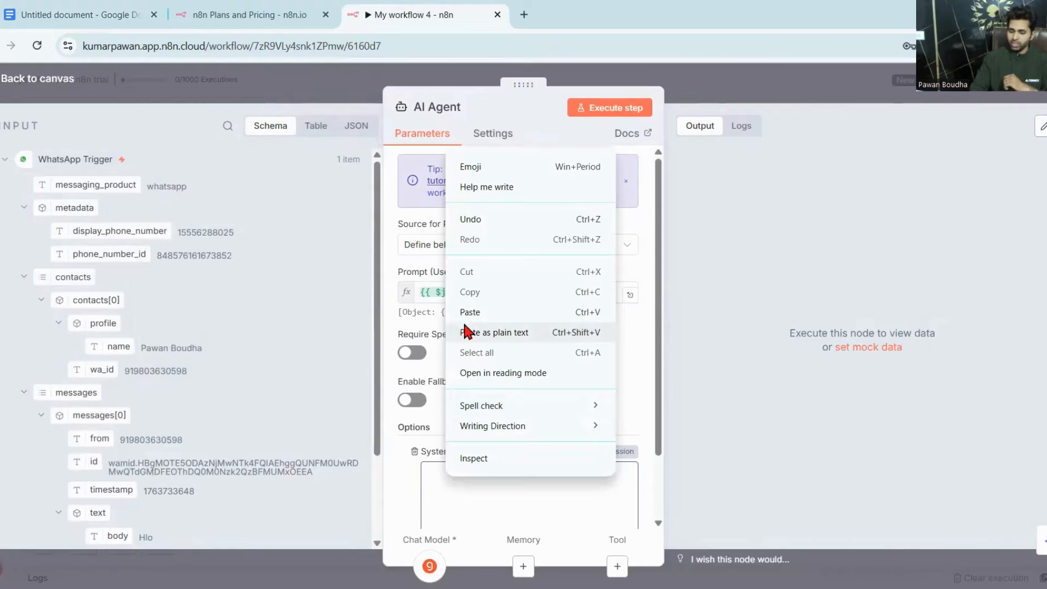
left_click(468, 315)
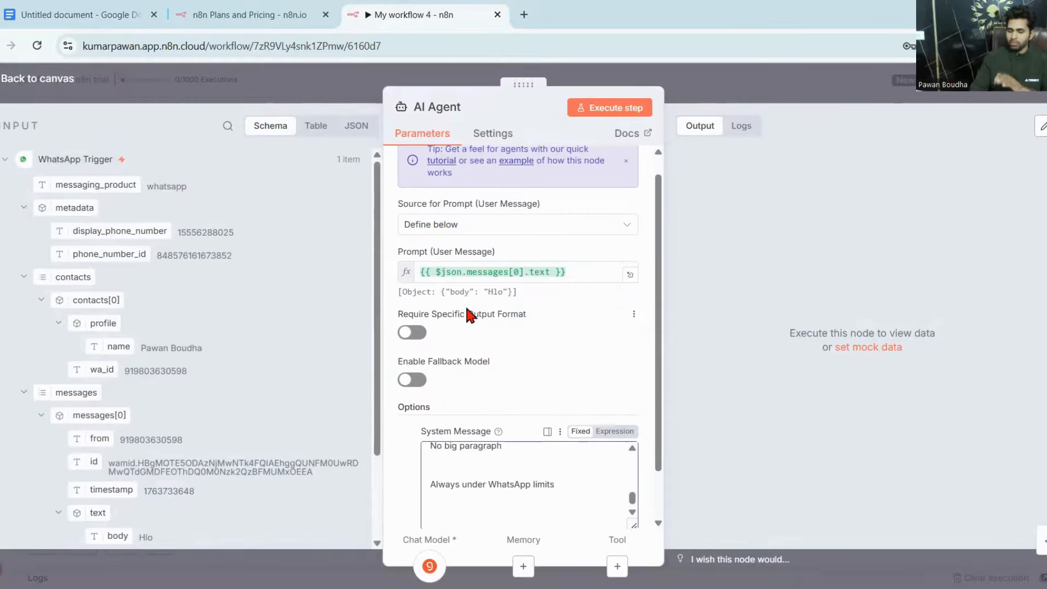
mouse_move(632, 498)
left_mouse_down()
mouse_move(628, 446)
mouse_move(634, 517)
left_mouse_up()
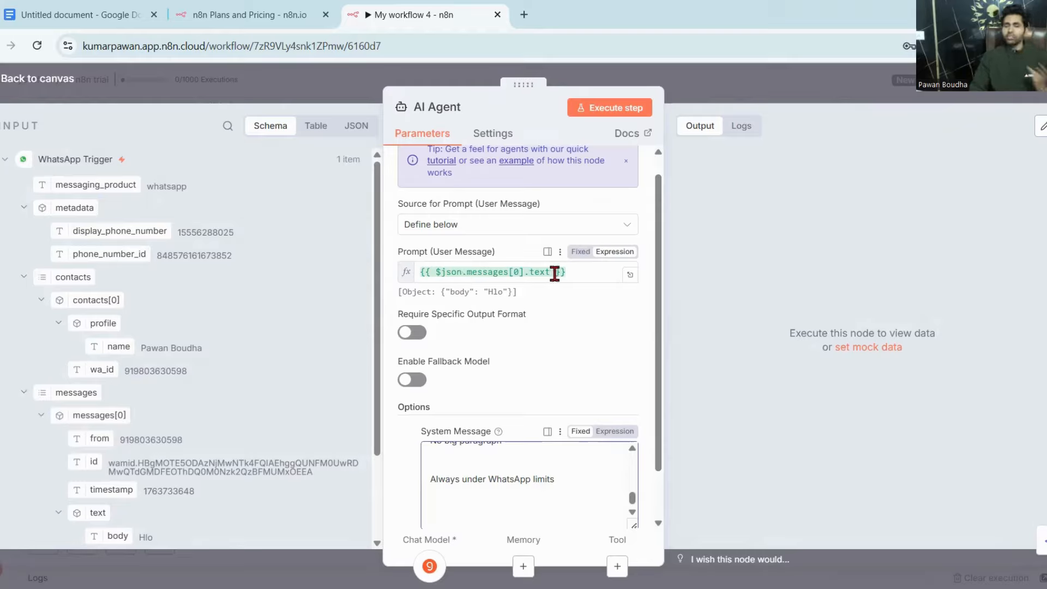
Execute the AI Agent step on its own, check its output and return to the canvas
left_click(627, 114)
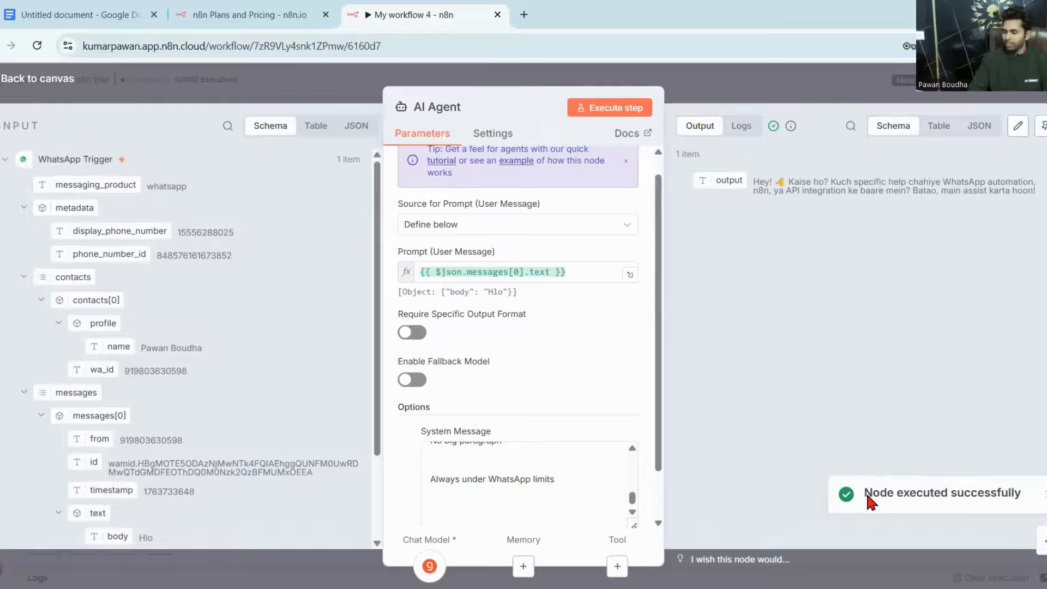
left_click_drag(866, 492, 1019, 496)
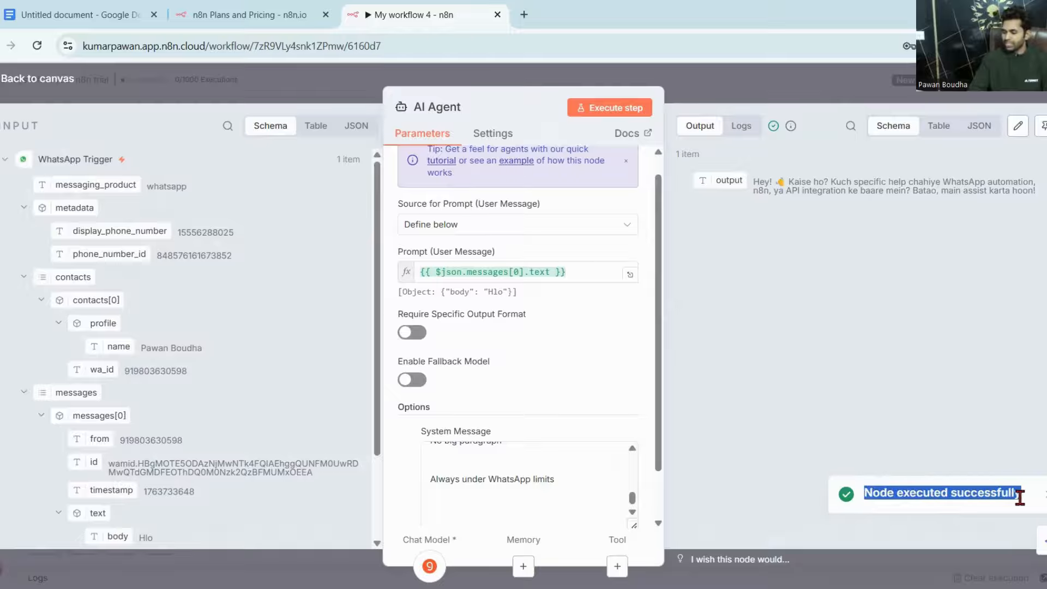
left_click(758, 236)
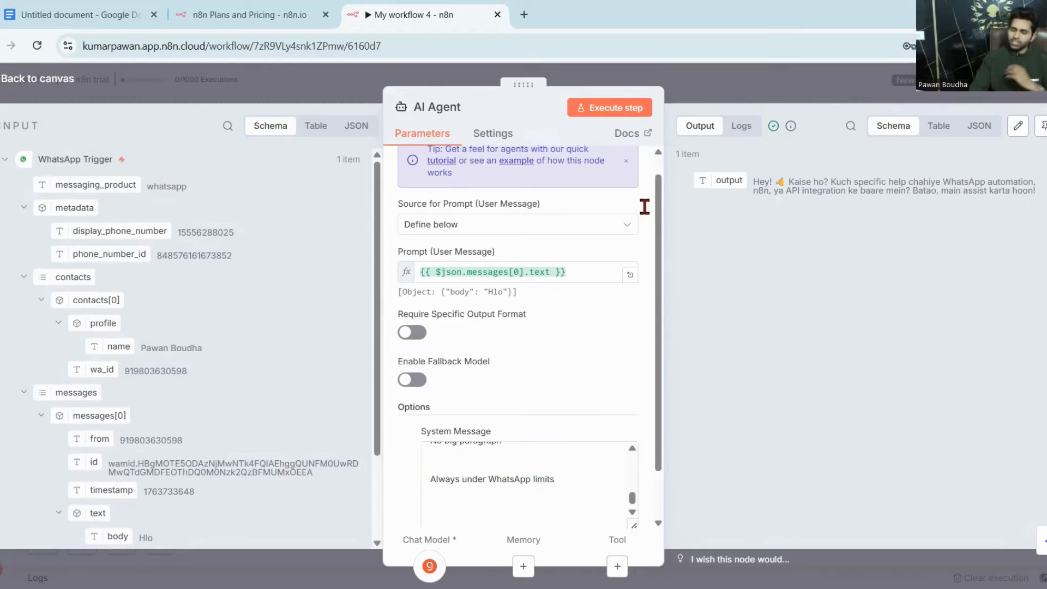
left_click(20, 82)
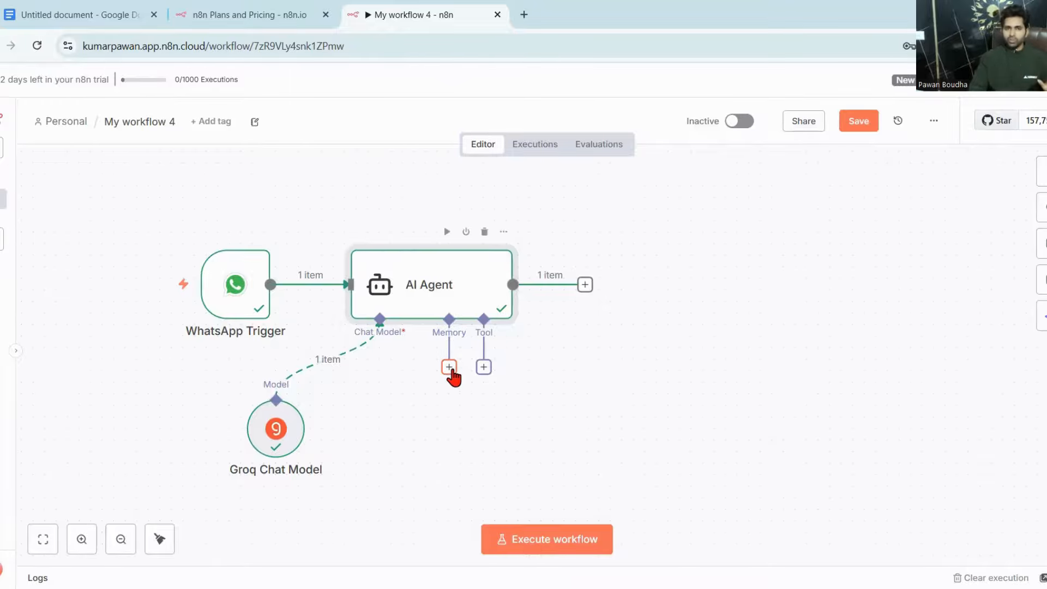
Search for "whta" to find a node to follow the AI Agent and open the WhatsApp Business Cloud actions
left_click(585, 284)
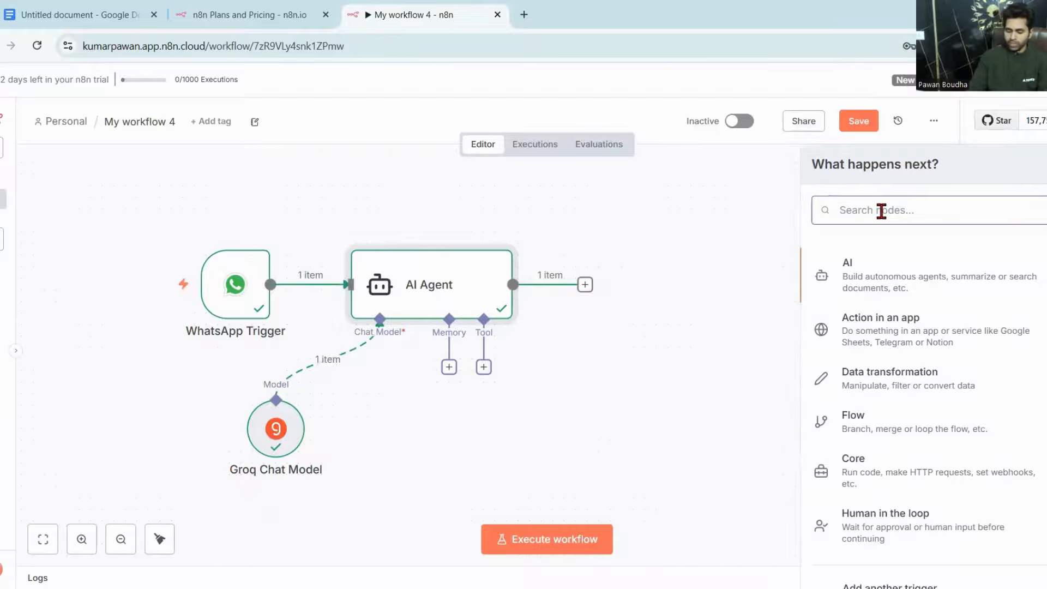
type("whta")
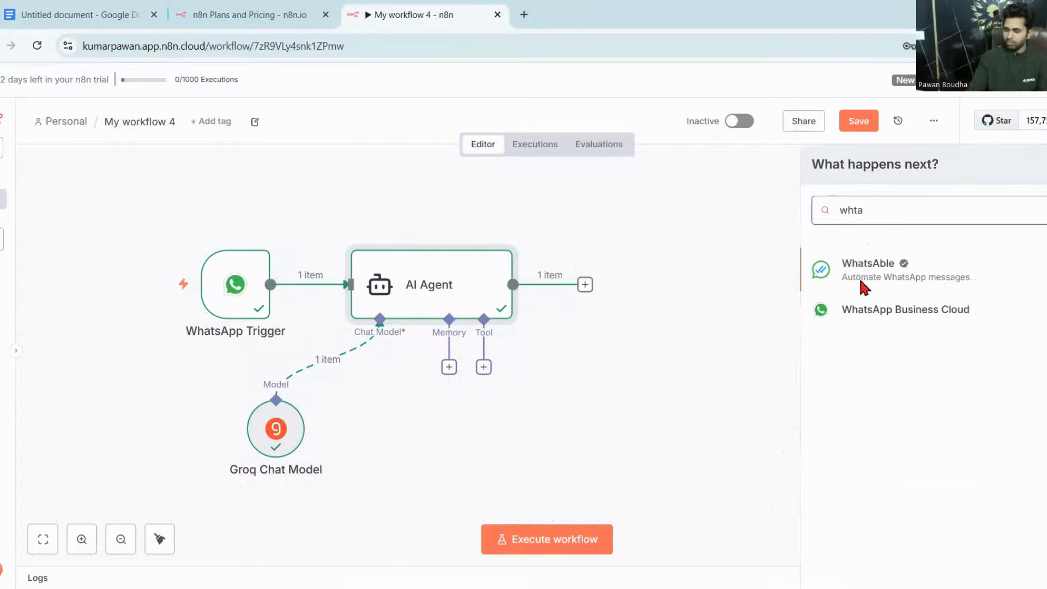
left_click(859, 311)
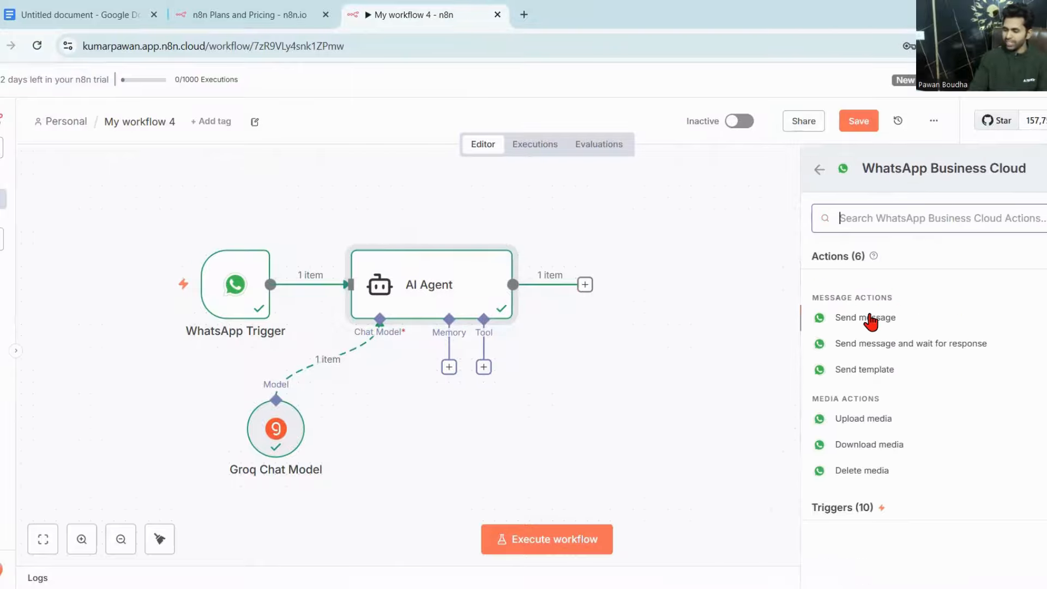
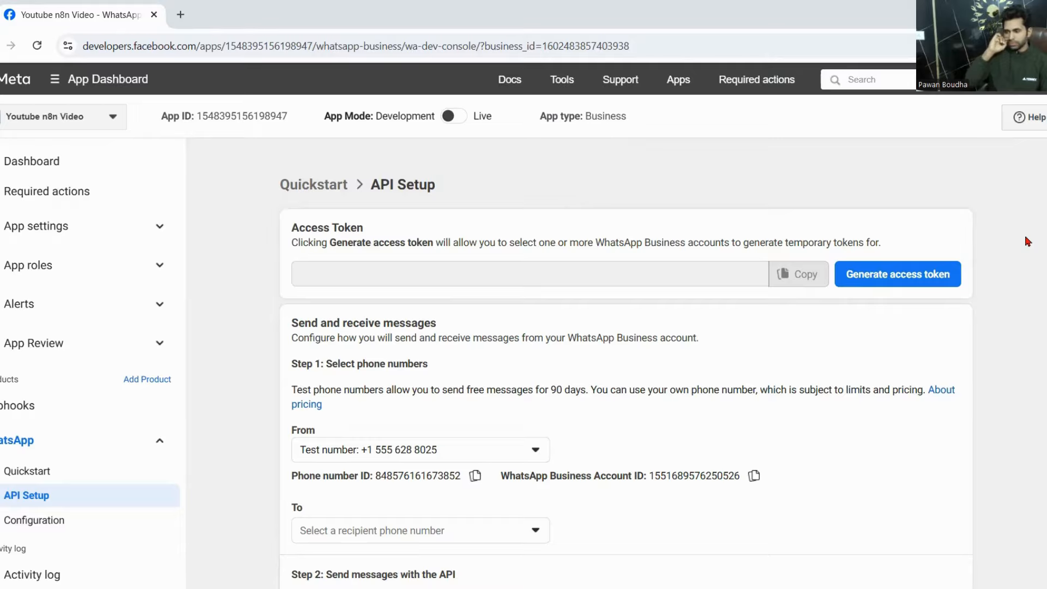
On the API Setup page of Meta's App Dashboard, fill in the Access Token field and copy the token
left_click(531, 273)
key("ctrl+v")
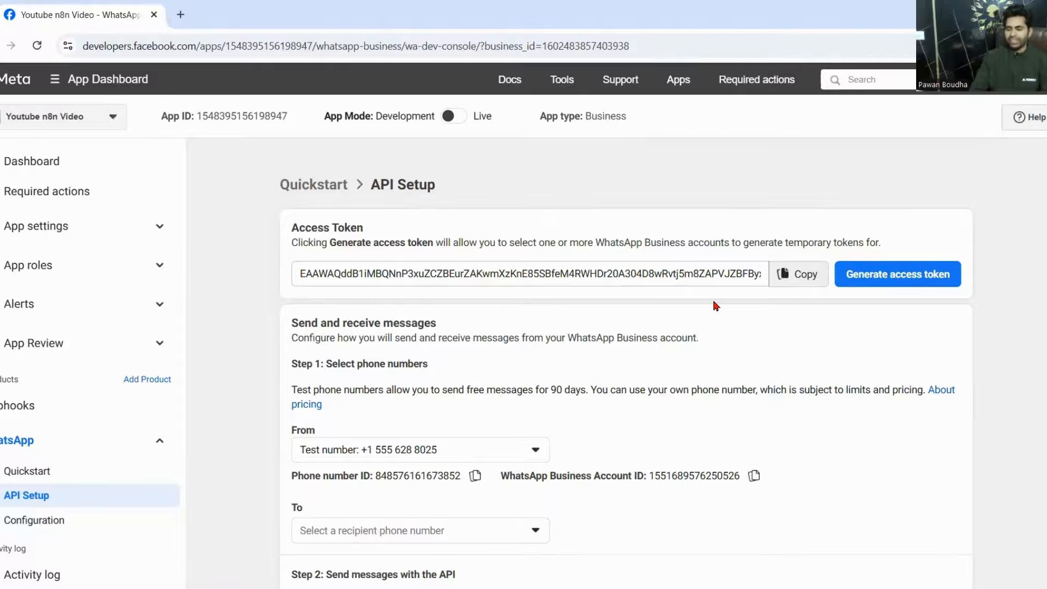
left_click(787, 279)
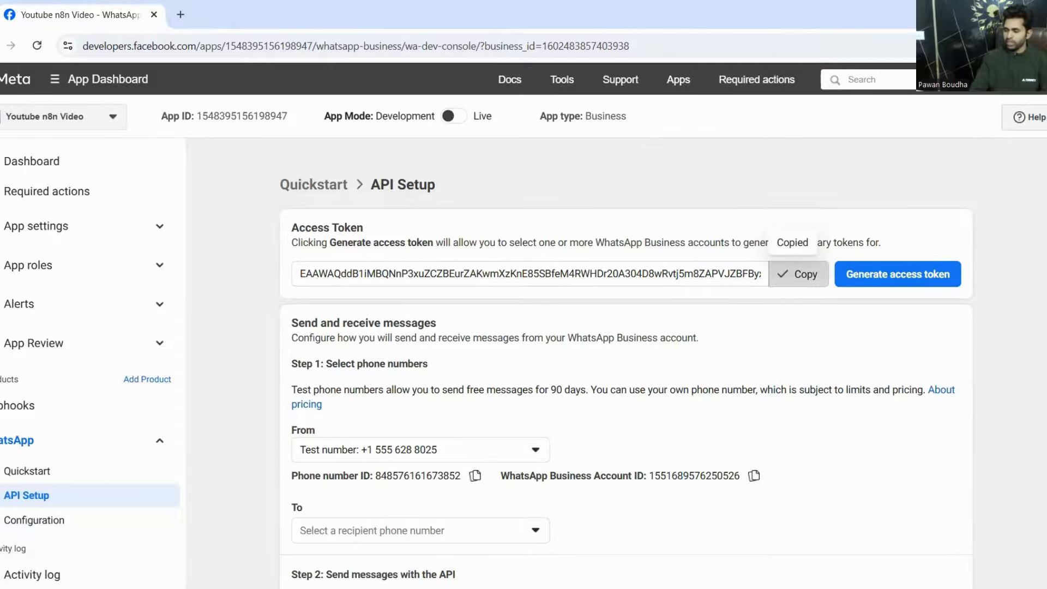
Keep the test number as the sender and select the listed recipient phone number for the API test message
scroll(472, 288, "down", 3)
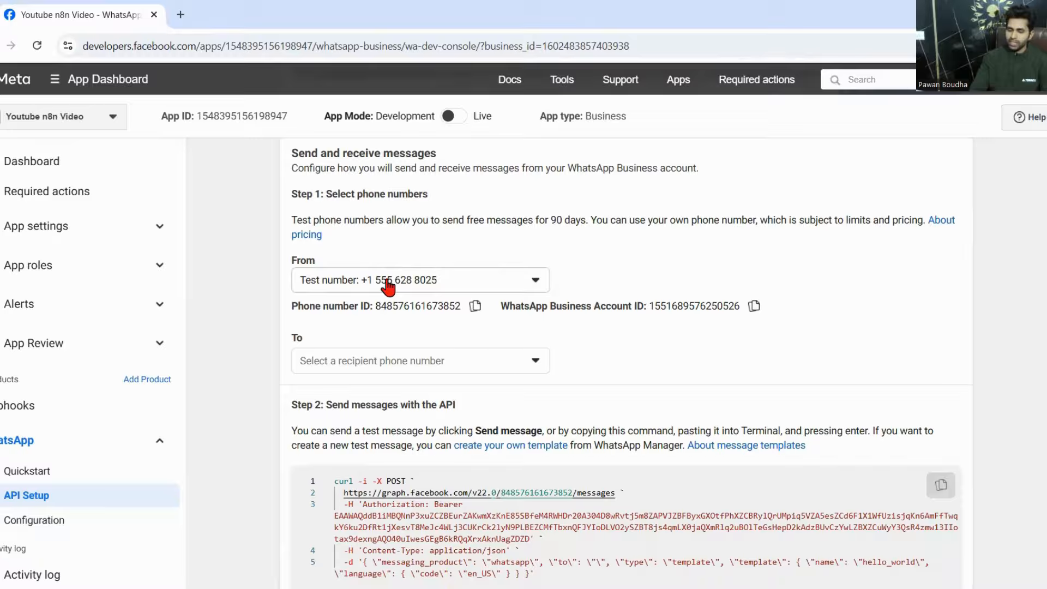
left_click(471, 287)
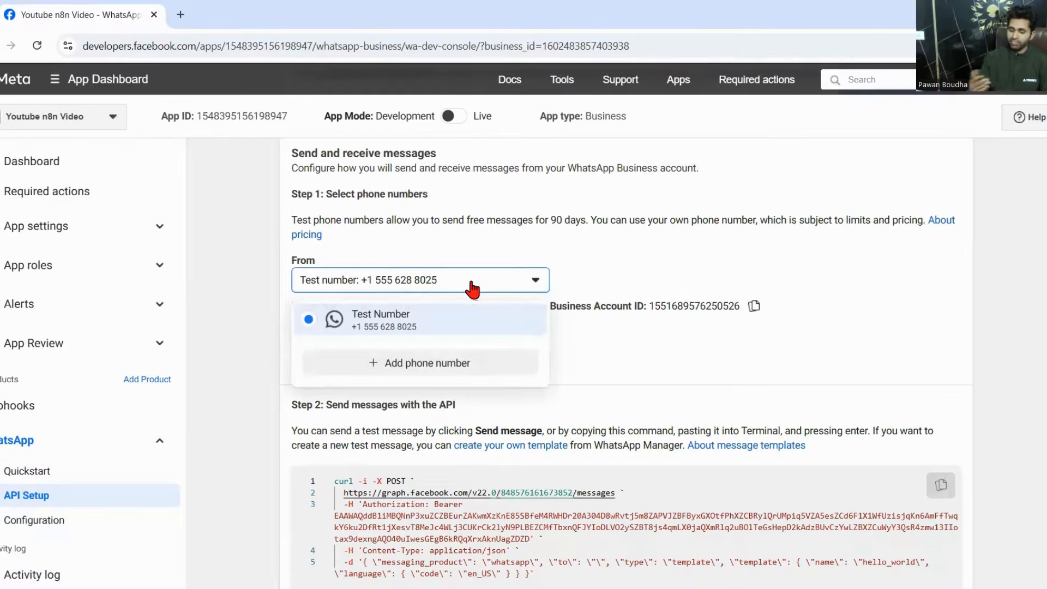
left_click(388, 326)
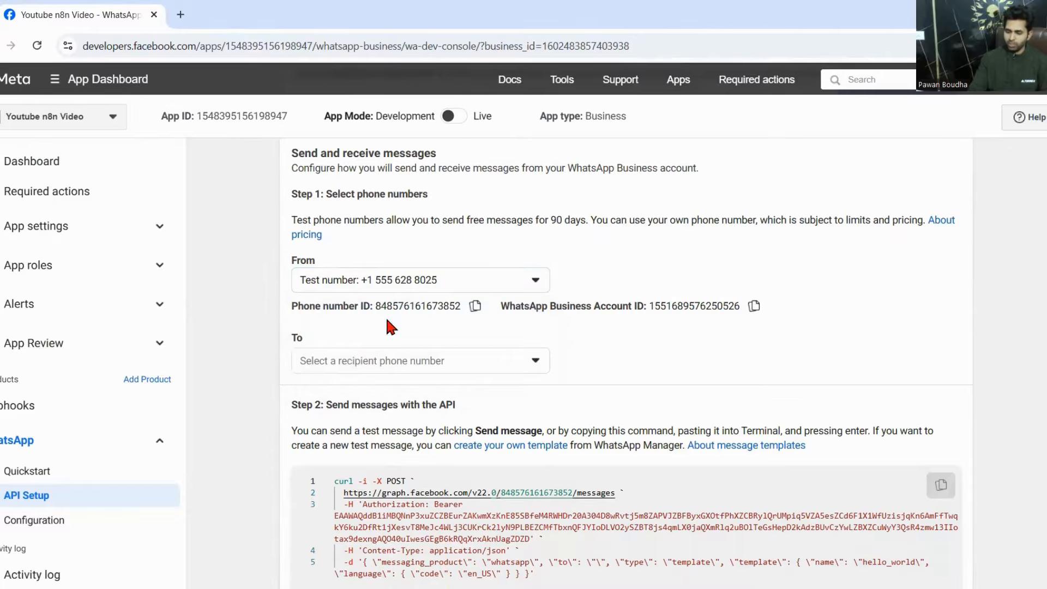
left_click(369, 374)
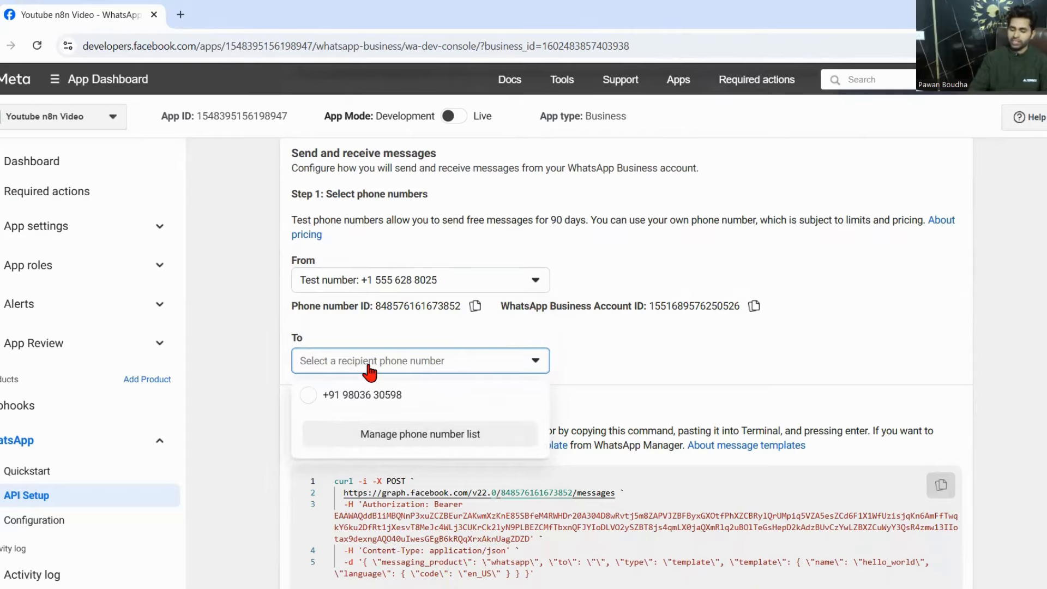
left_click(308, 398)
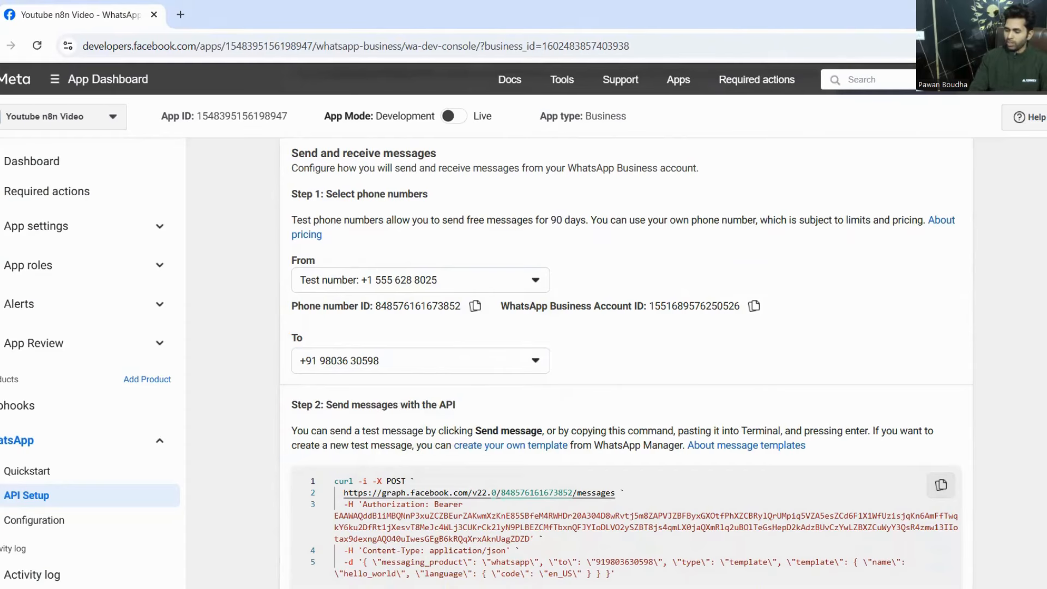
scroll(873, 403, "down", 5)
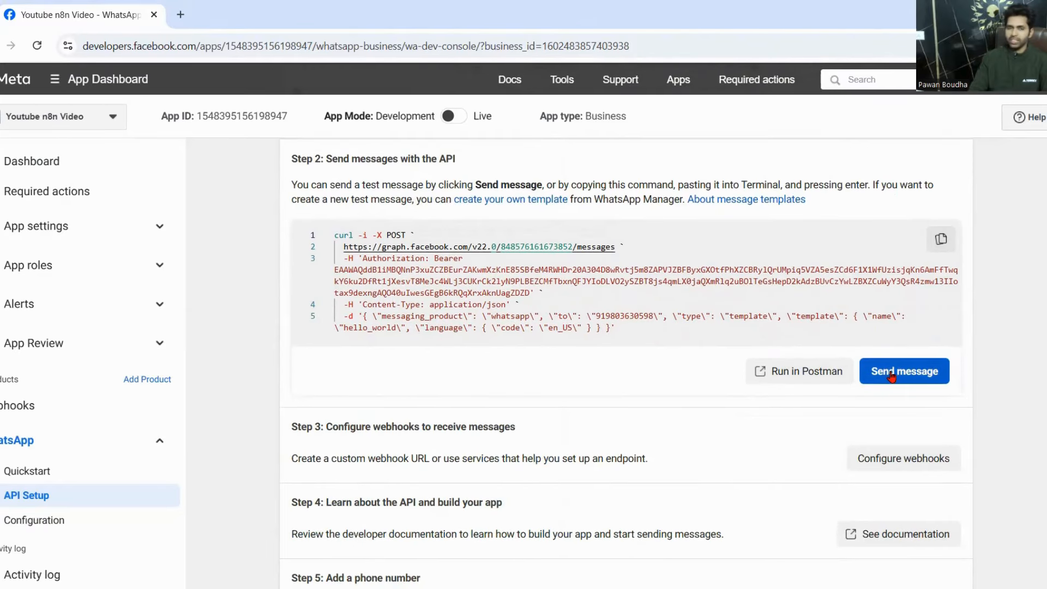
Send the API test message to the selected recipient from Meta's API Setup page
left_click(891, 376)
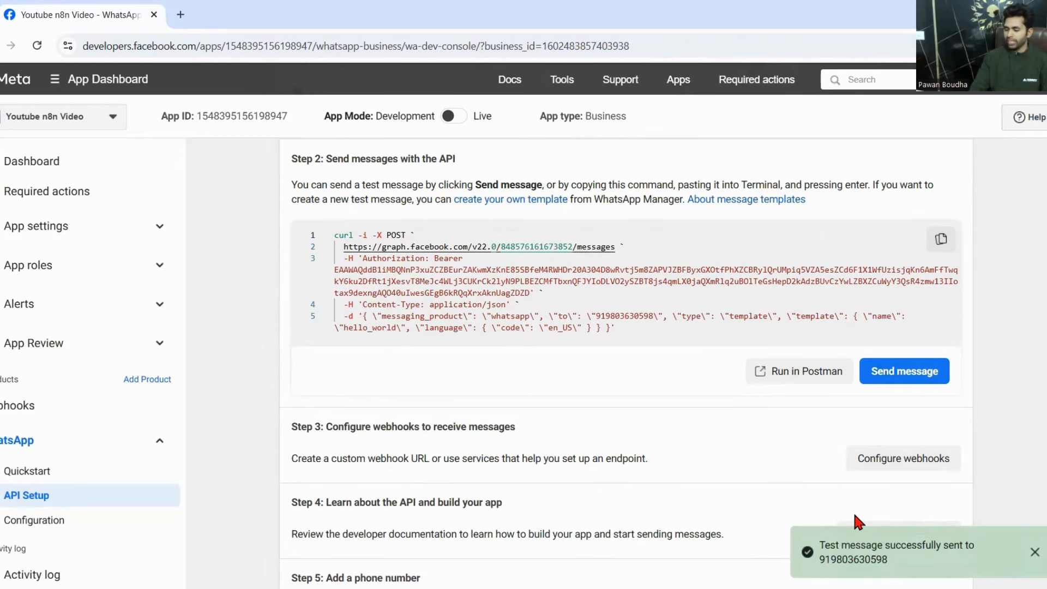
left_click_drag(819, 544, 888, 559)
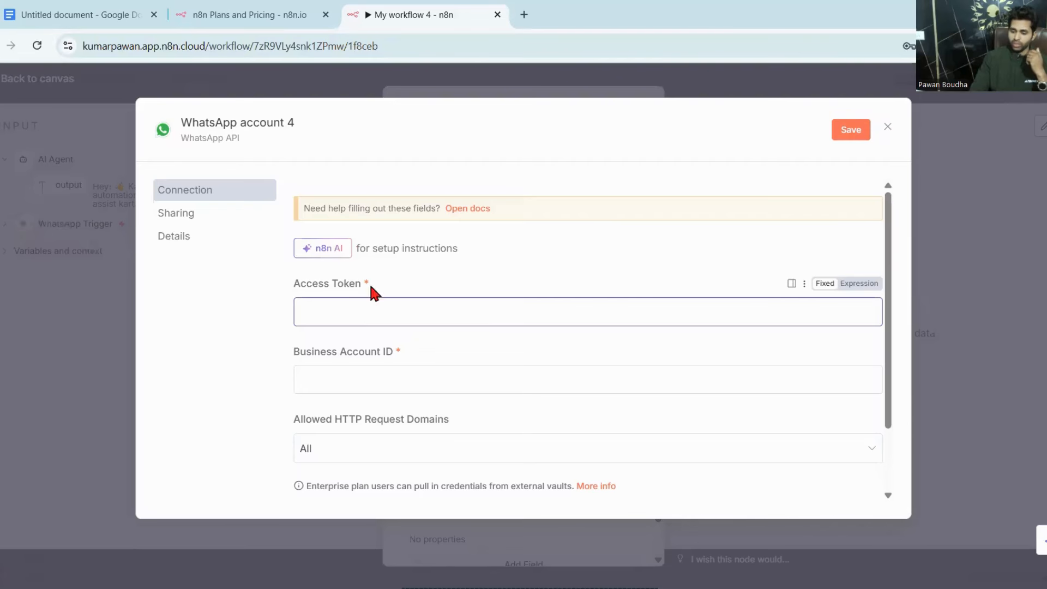
In n8n's WhatsApp API credential, paste the access token and the WhatsApp Business Account ID copied from Meta's API Setup page
right_click(355, 312)
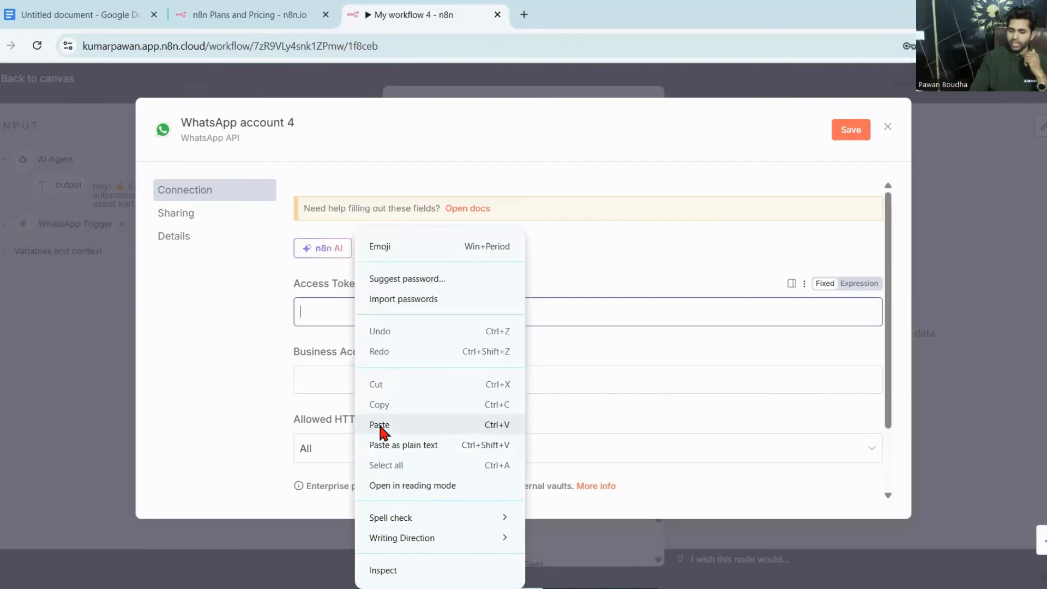
left_click(379, 424)
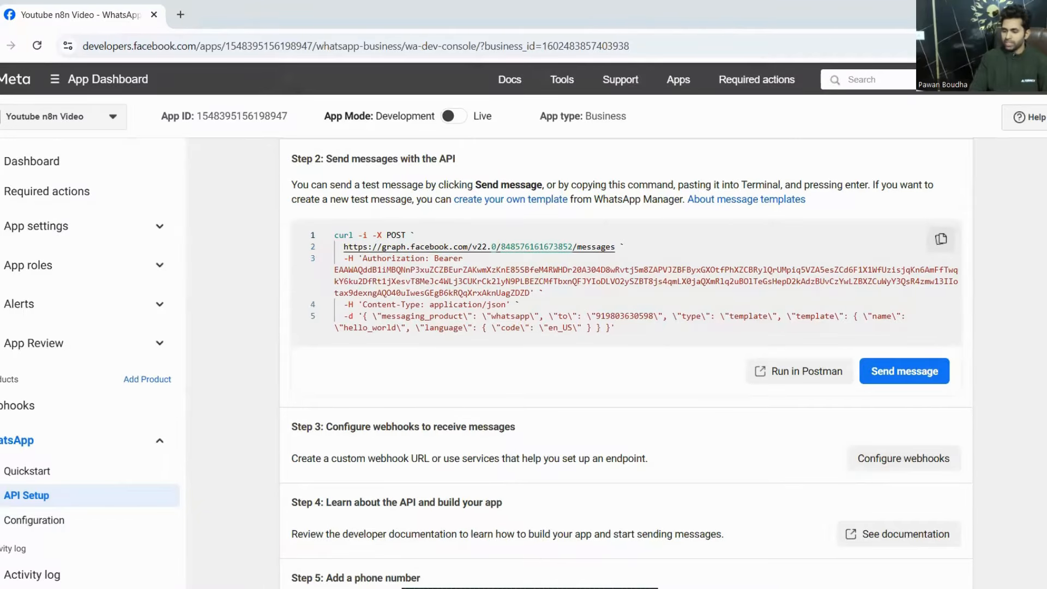
scroll(625, 360, "up", 3)
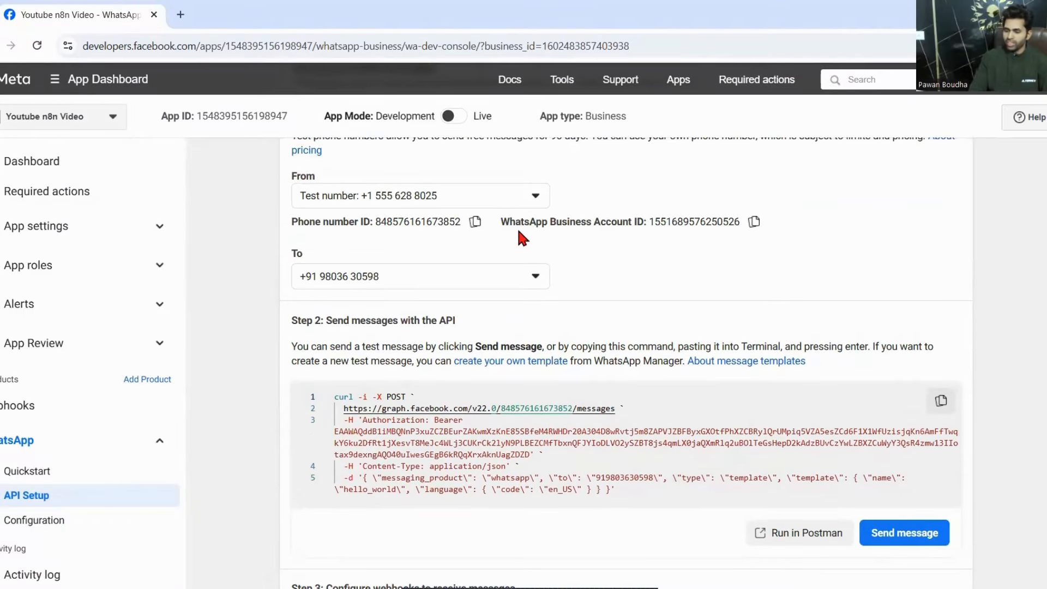
left_click(755, 222)
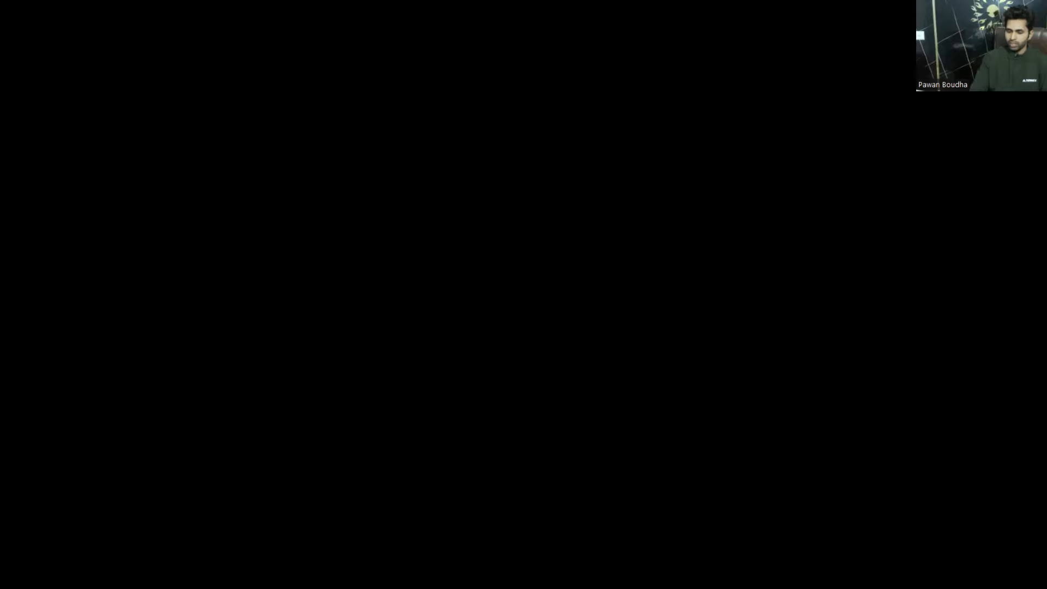
right_click(373, 382)
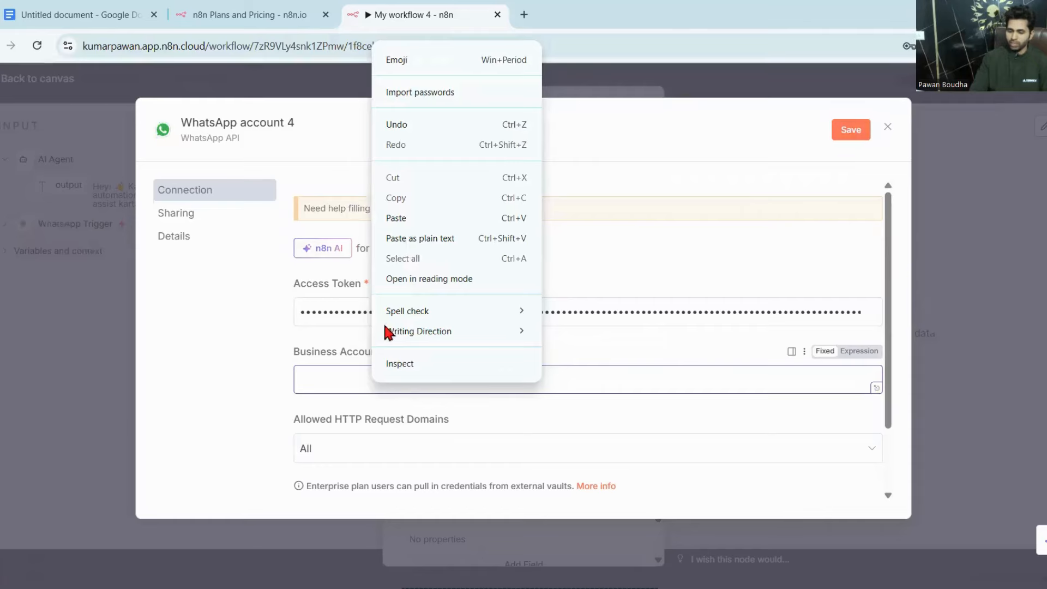
left_click(404, 220)
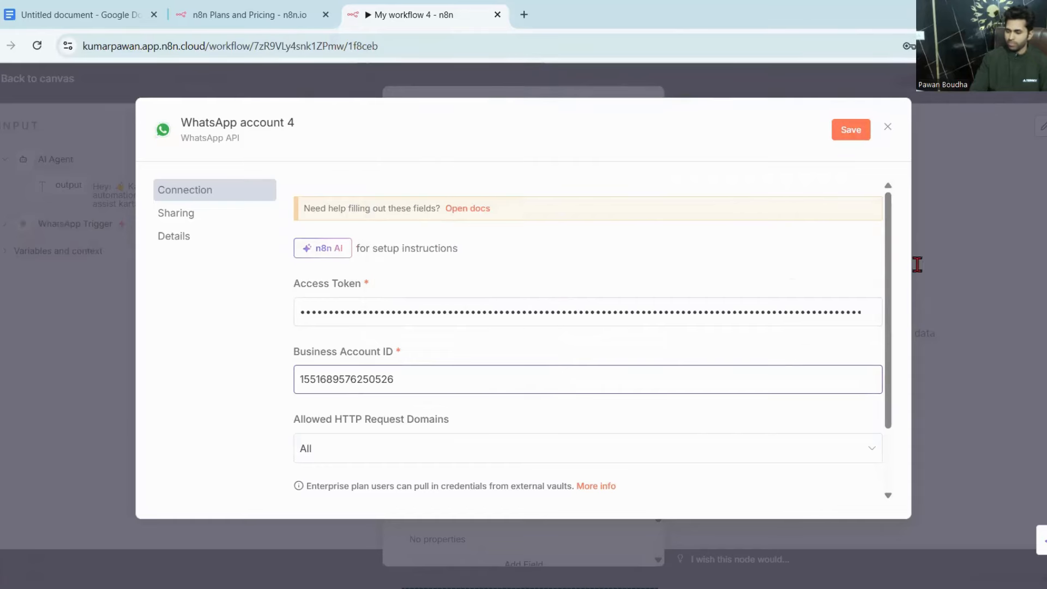
Save the new WhatsApp API credential and close its dialog to return to the Send message node
scroll(882, 355, "down", 2)
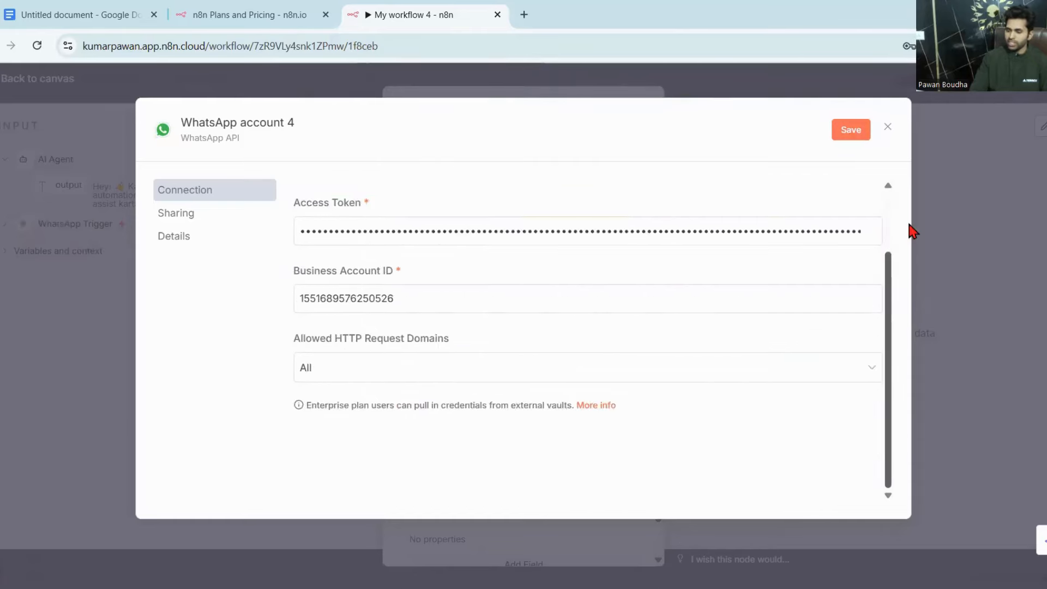
scroll(878, 158, "up", 2)
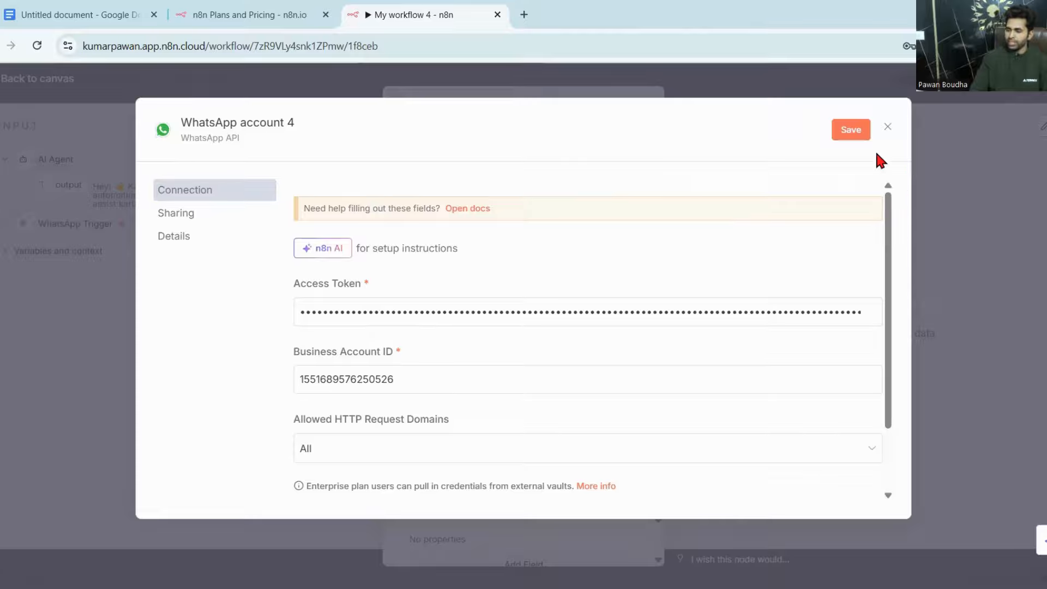
left_click(851, 136)
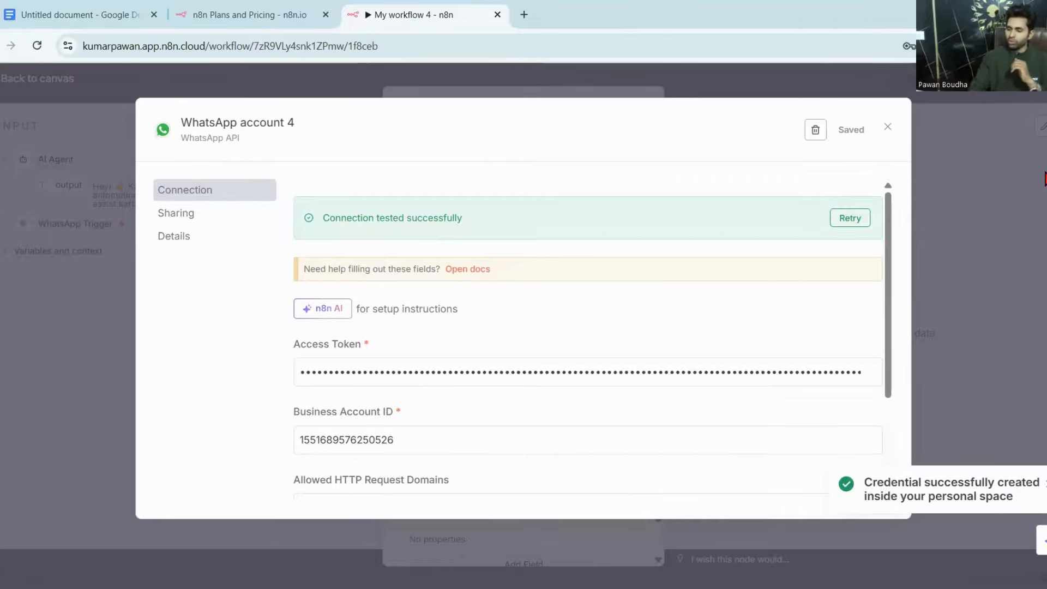
left_click(888, 128)
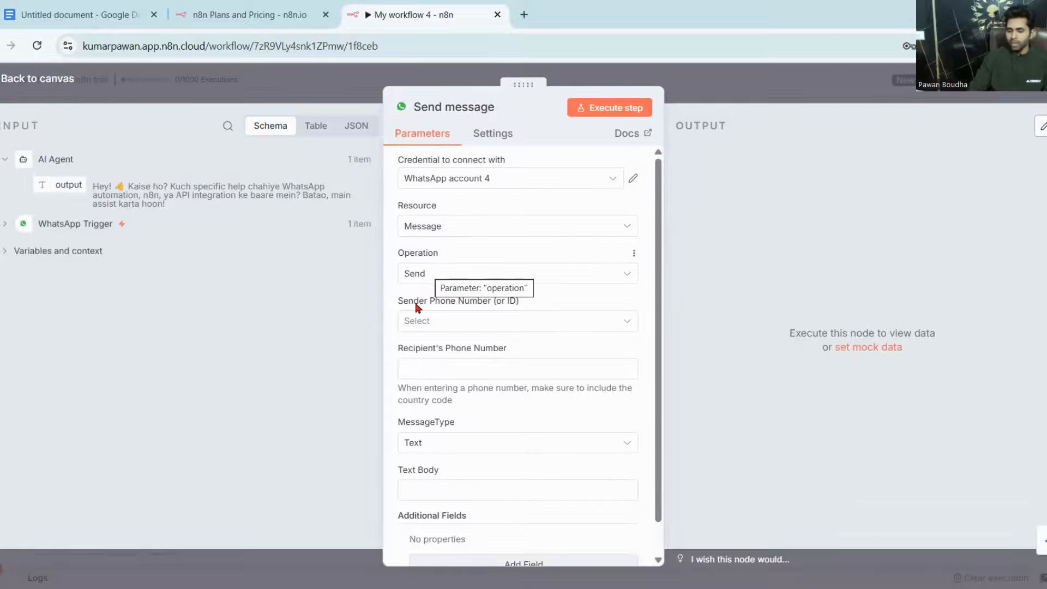
Choose the Test Number as sender and map the recipient's phone number to the WhatsApp Trigger's contacts[0] wa_id field
left_click(448, 325)
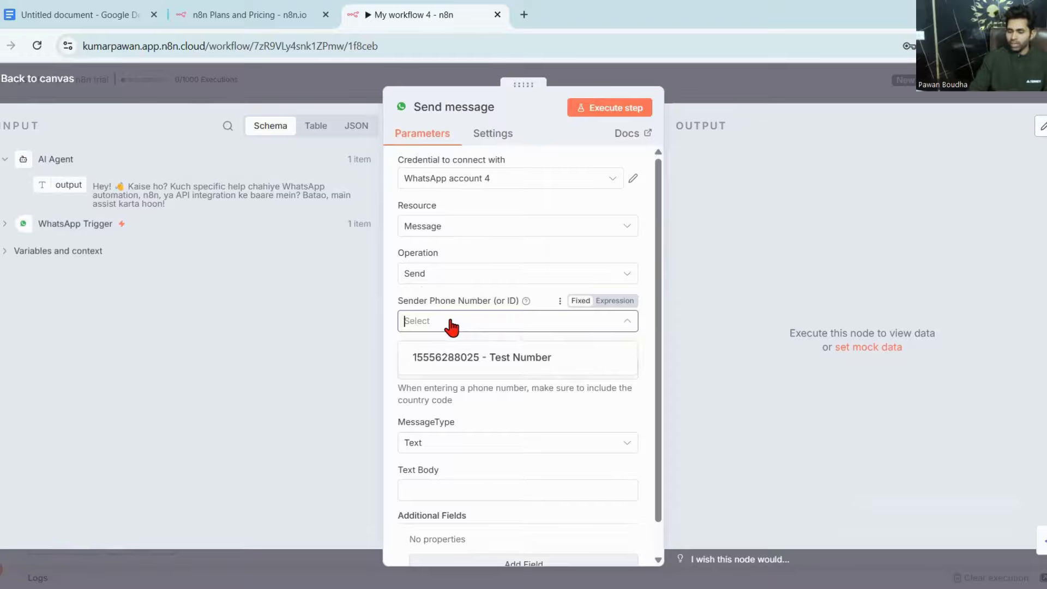
left_click(440, 357)
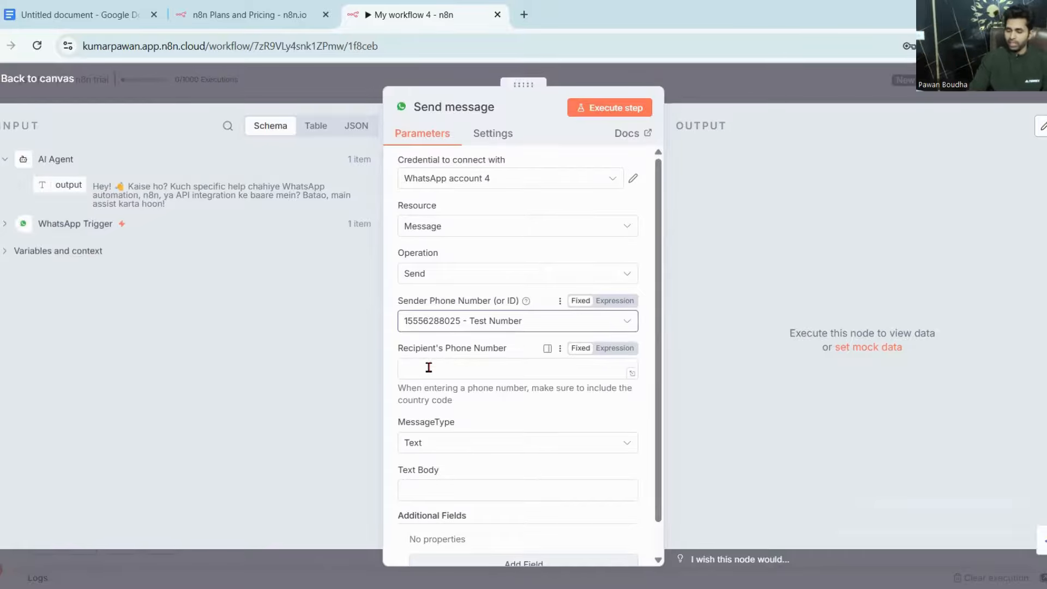
left_click(428, 368)
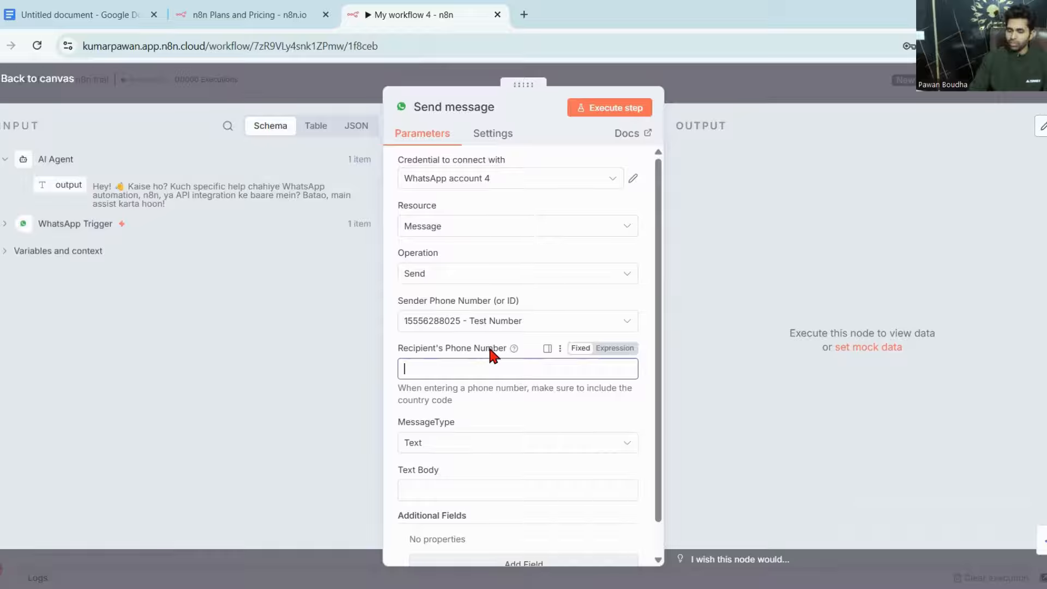
left_click(58, 228)
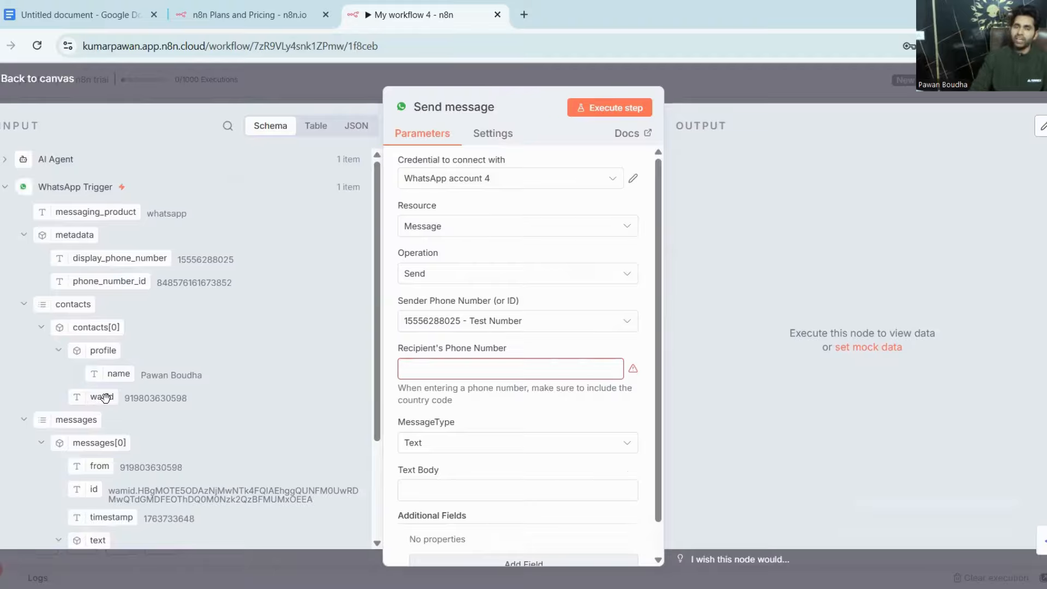
left_click_drag(105, 397, 443, 365)
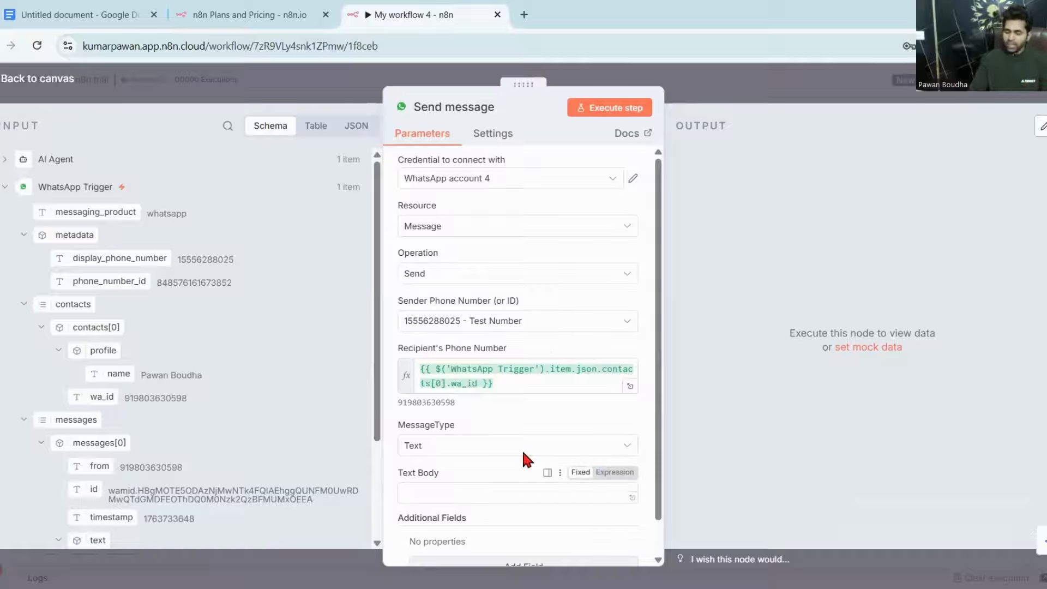
Map the Send message node's Text Body to the AI Agent's output, {{ $json.output }}
left_click_drag(657, 364, 662, 406)
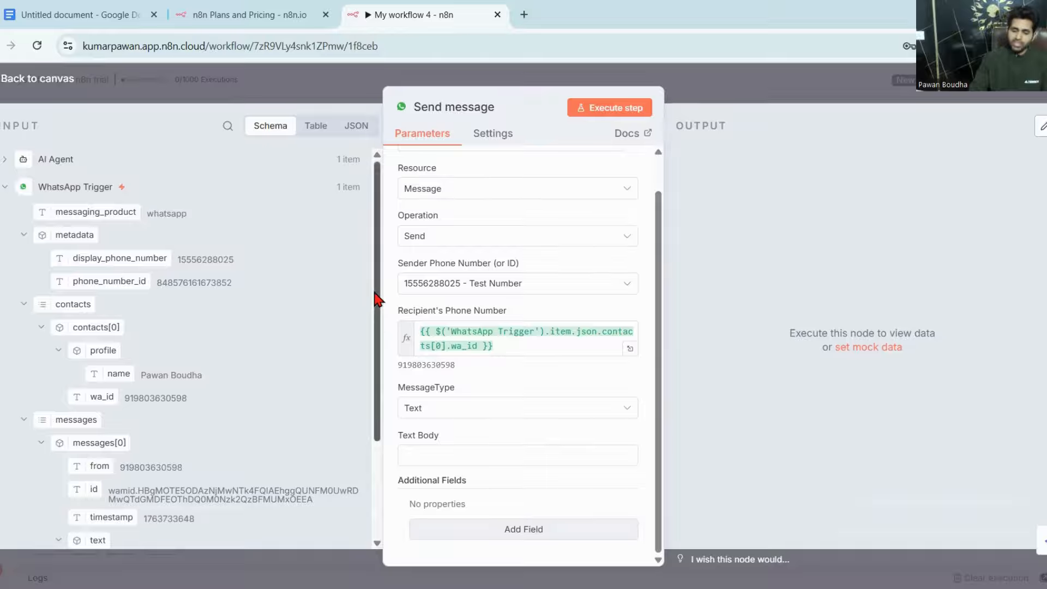
left_click(45, 163)
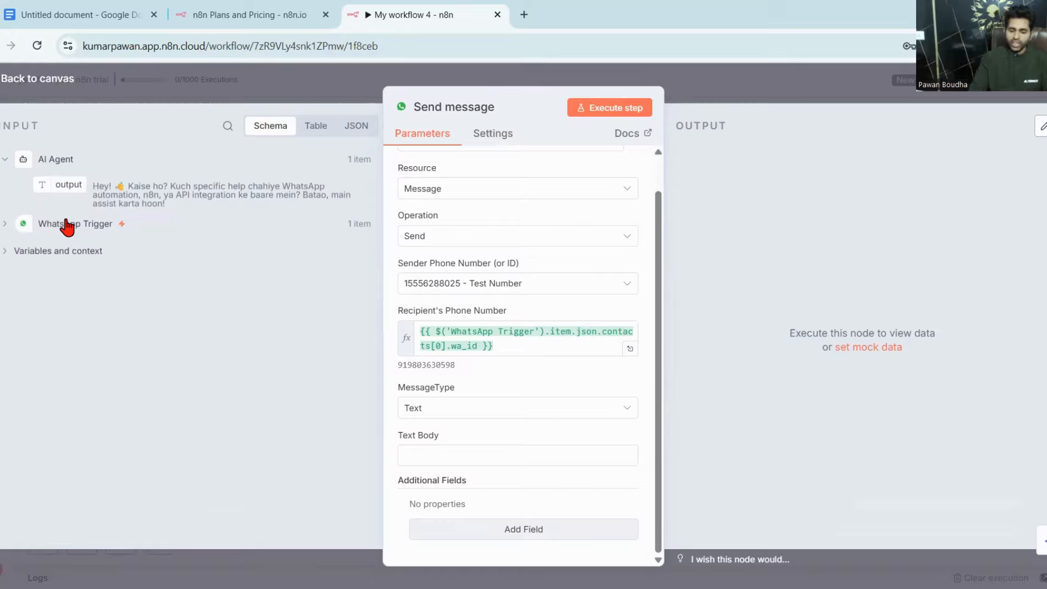
left_click_drag(68, 186, 423, 460)
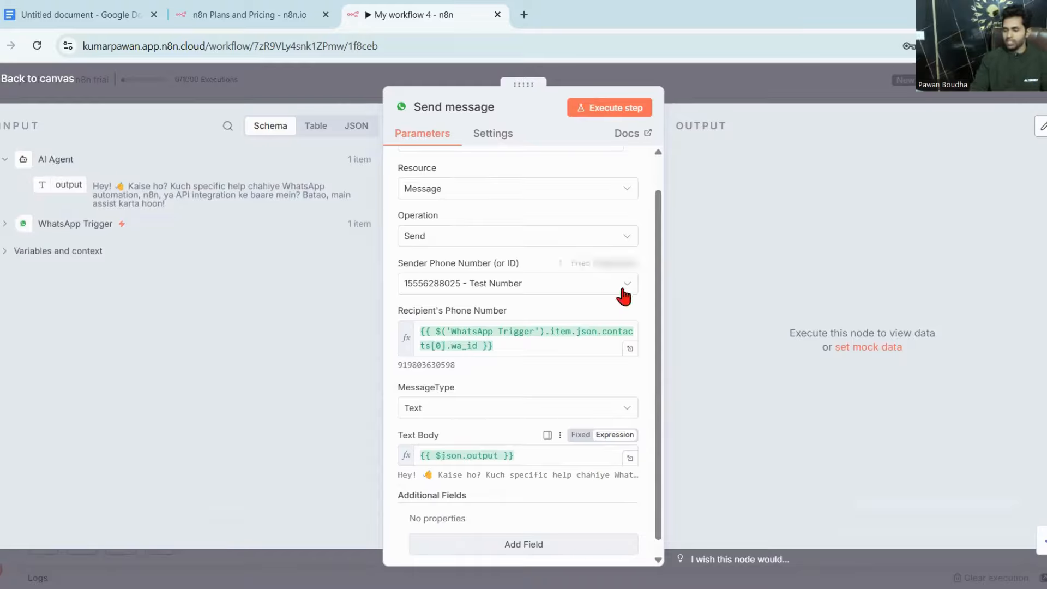
Execute the Send message step on its own and return to the canvas
scroll(661, 342, "down", 1)
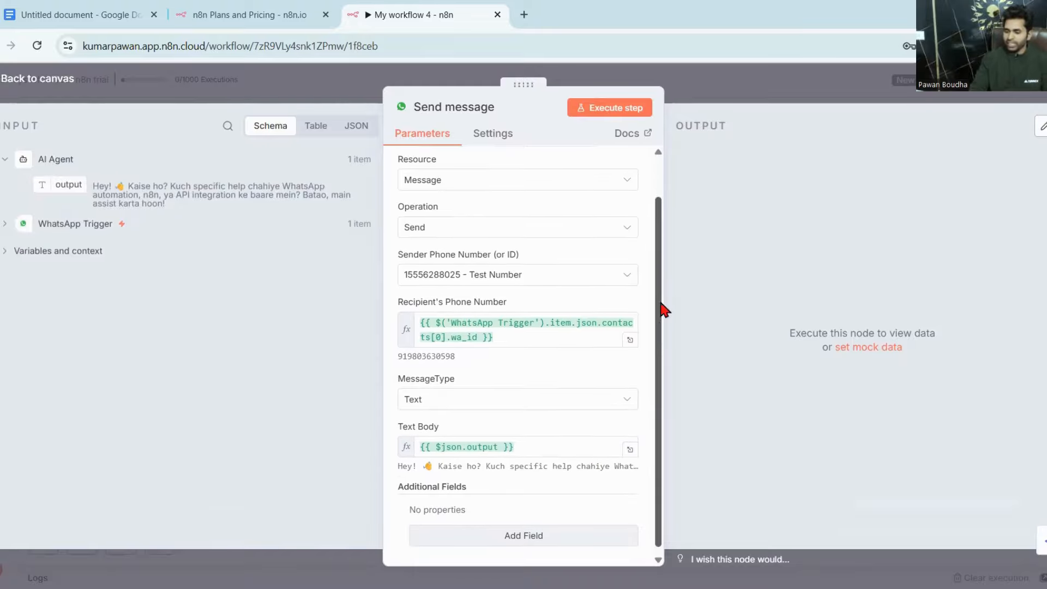
scroll(665, 304, "up", 2)
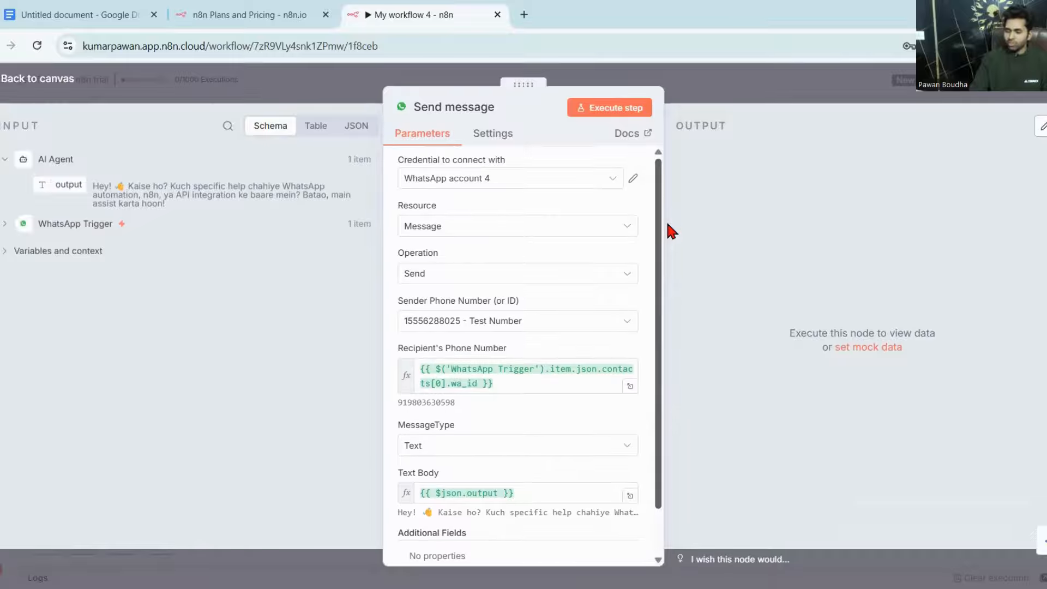
left_click(602, 119)
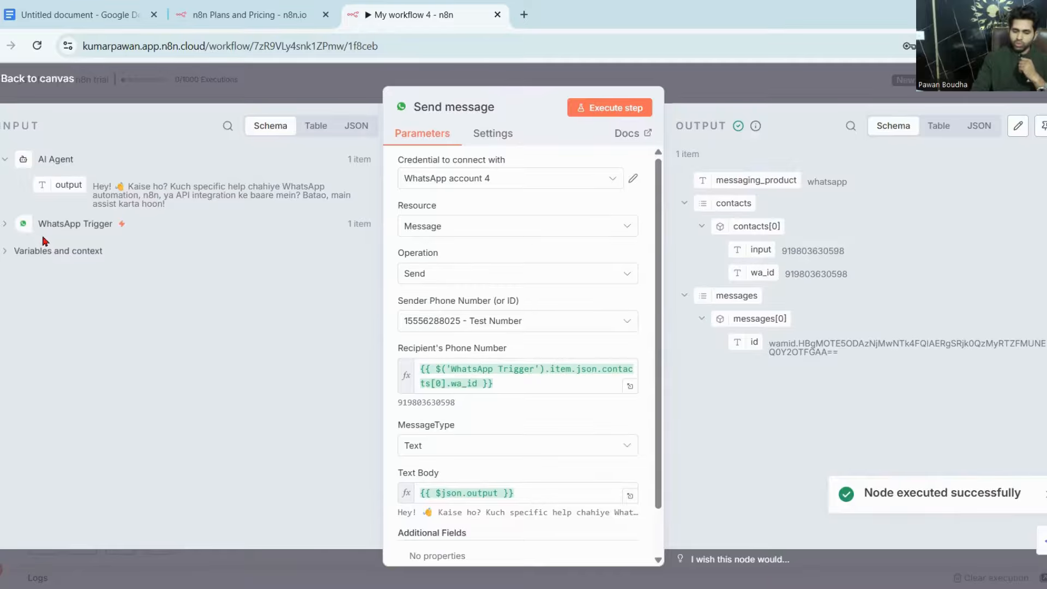
left_click(52, 78)
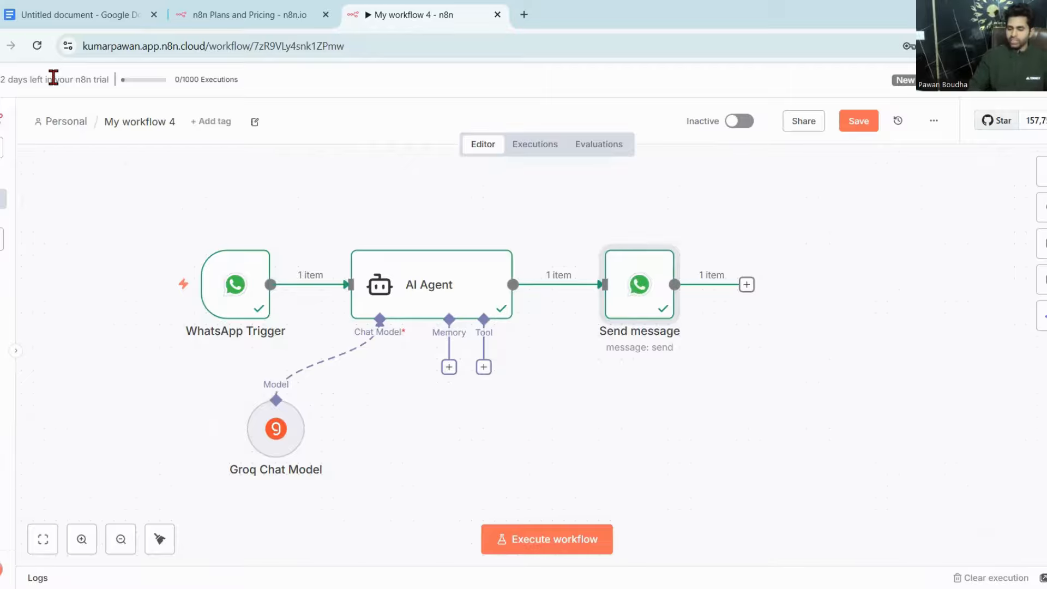
Reopen the Send message node, review its parameters and output, and return to the canvas
double_click(636, 303)
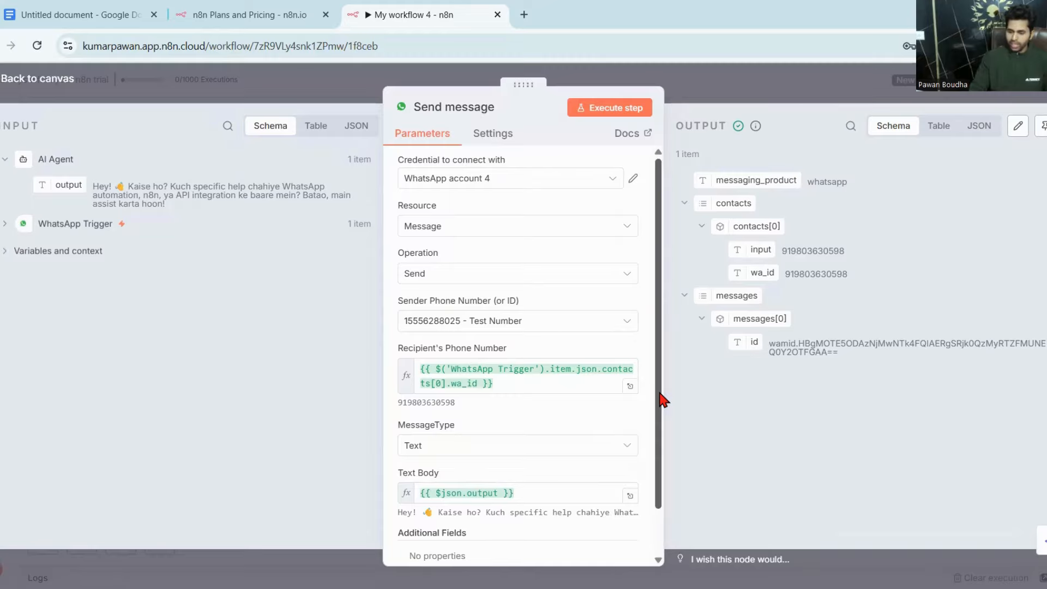
left_click_drag(660, 394, 661, 428)
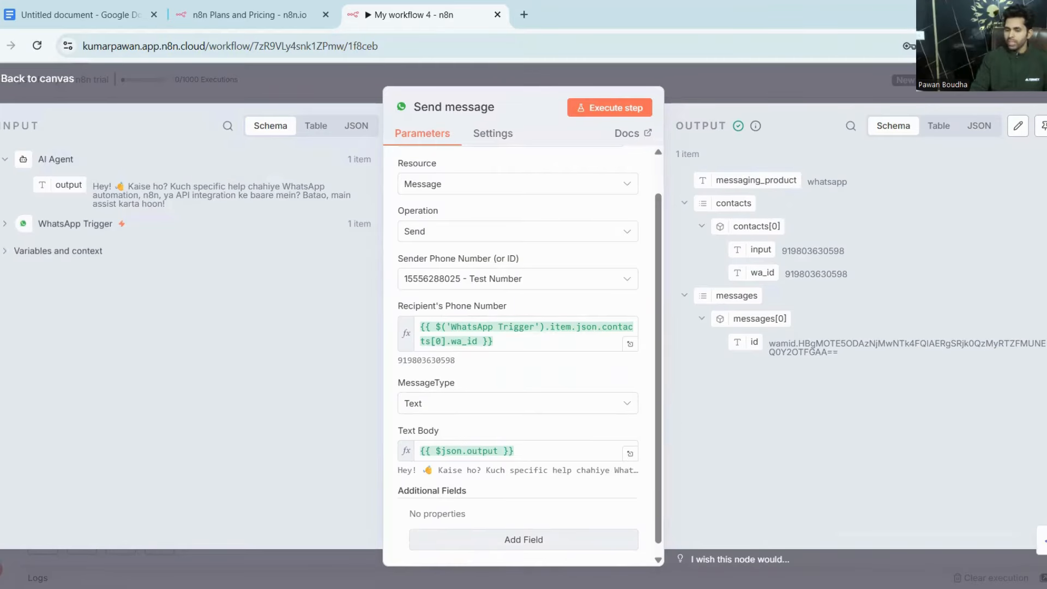
left_click(41, 81)
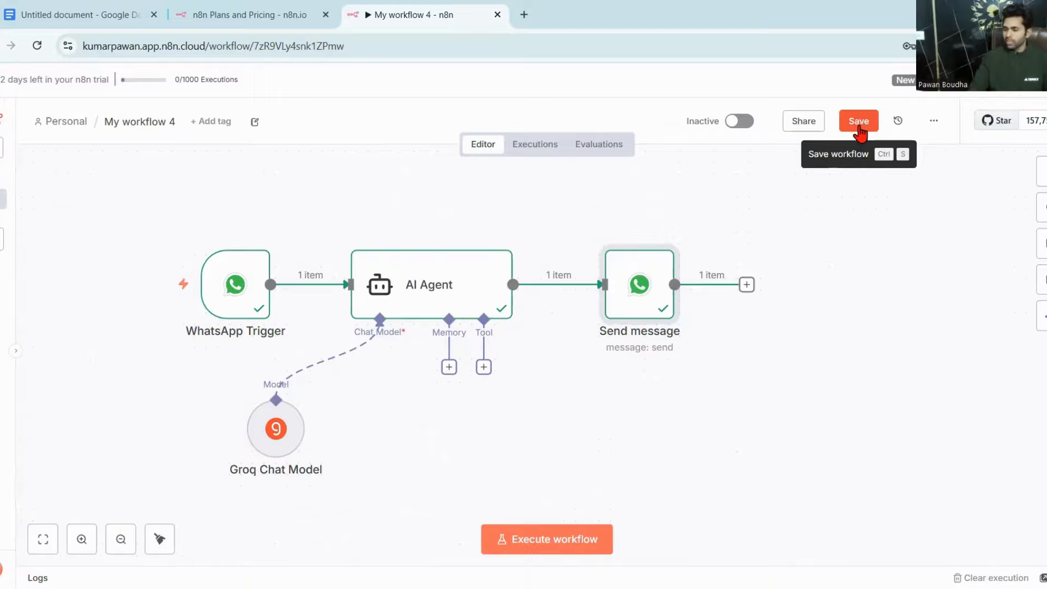
Save the workflow and execute it in full to test the WhatsApp reply
left_click(857, 125)
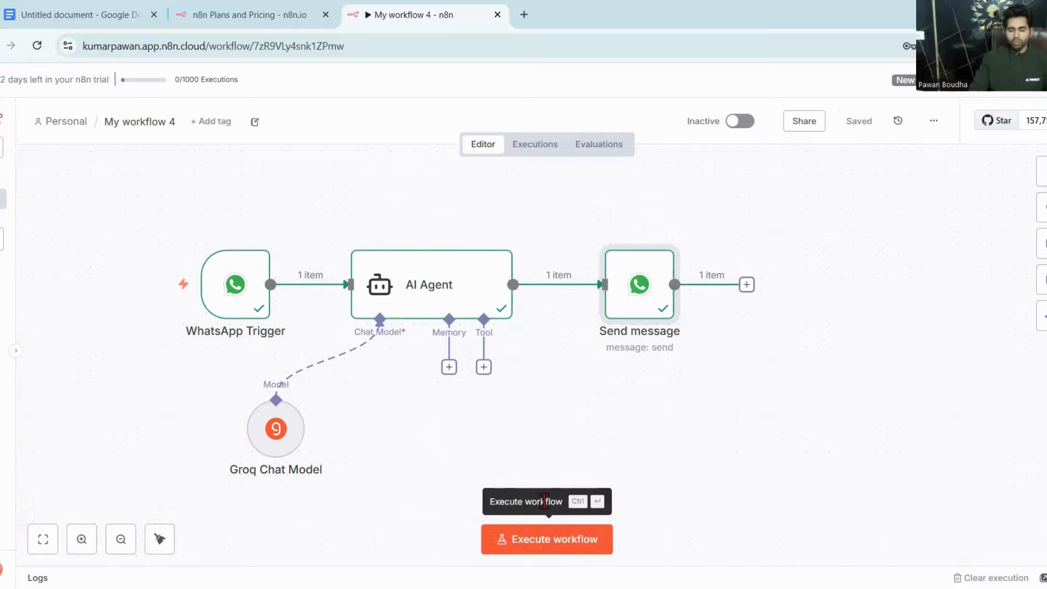
key("ctrl+Return")
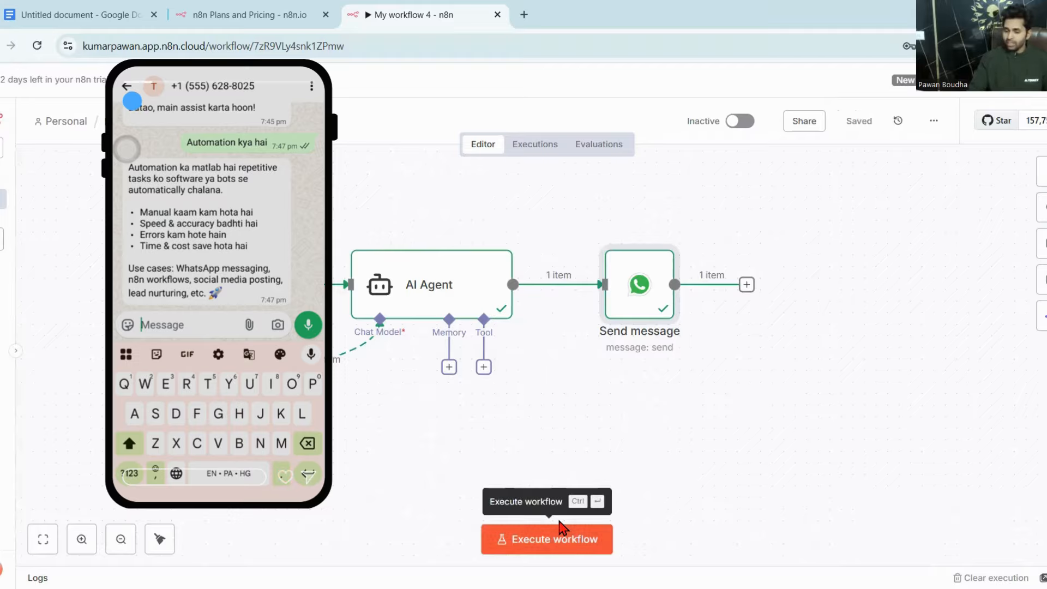
Activate the workflow, acknowledge the activation notice and ignore the Production Checklist suggestions for all workflows
left_click(738, 124)
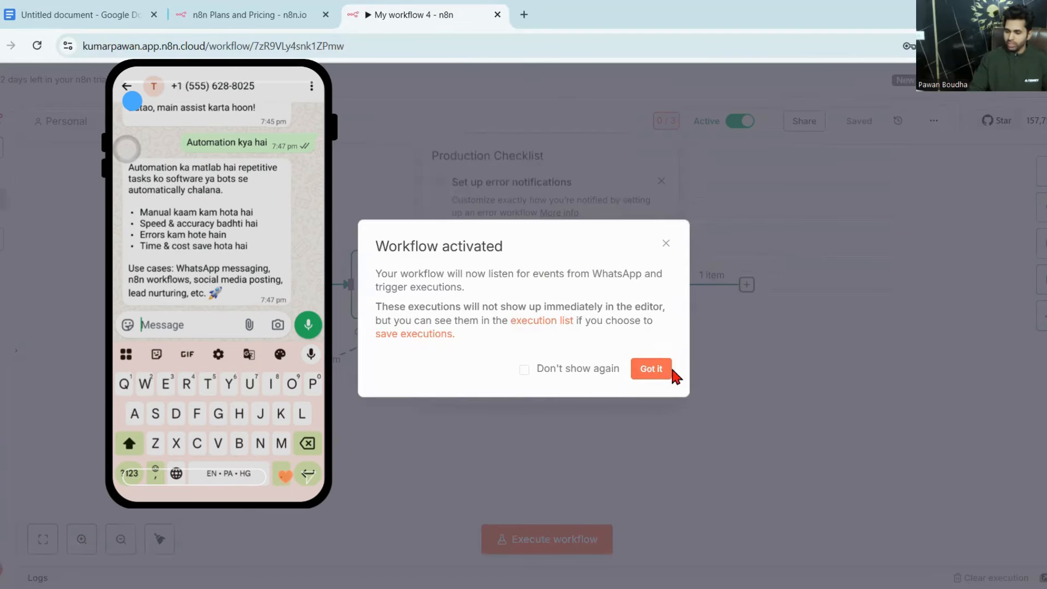
left_click(655, 374)
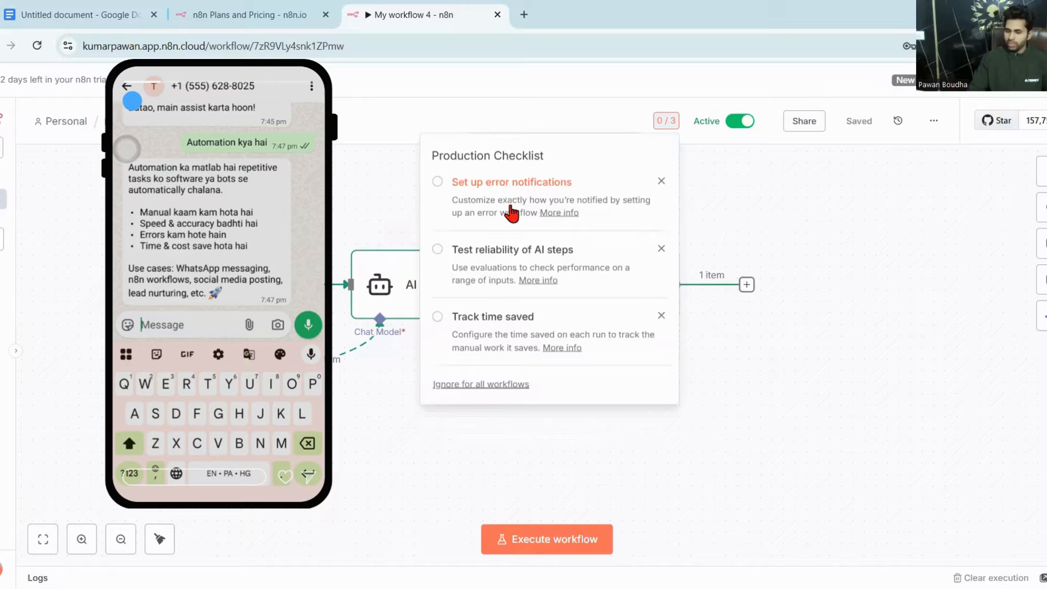
left_click(464, 388)
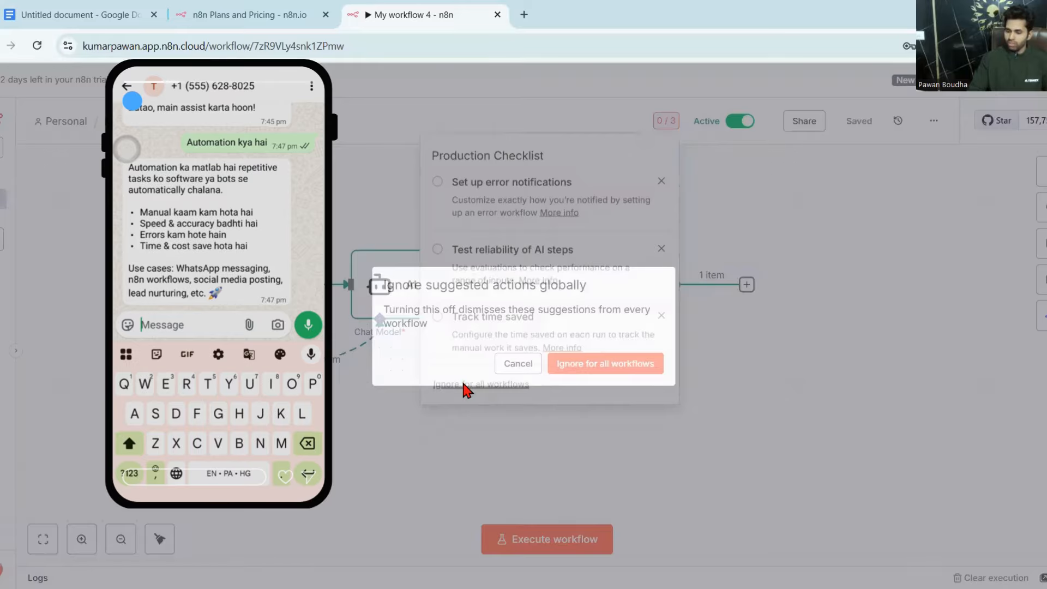
left_click(605, 365)
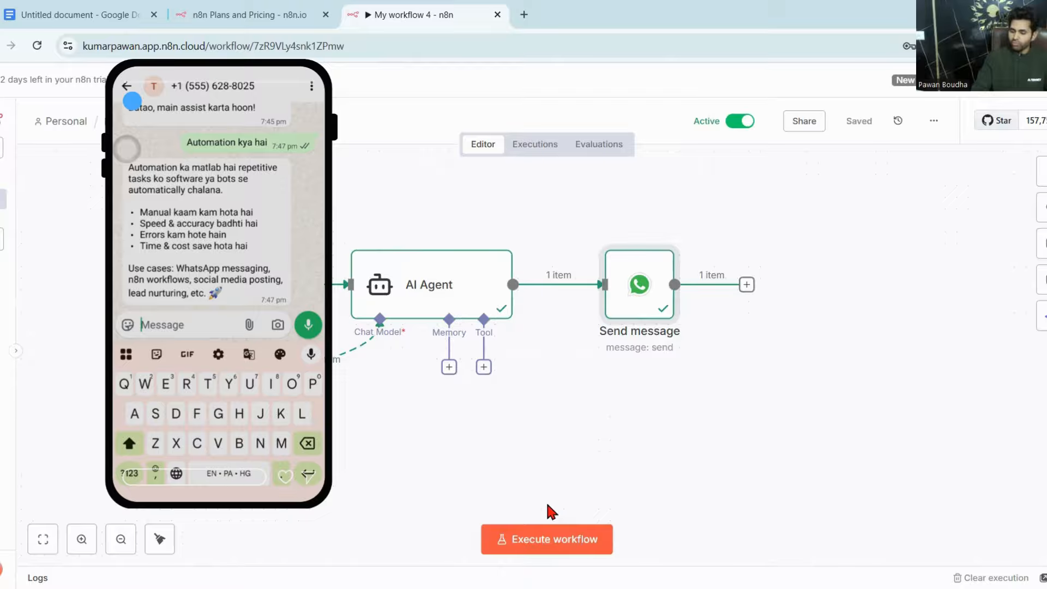
Send the WhatsApp message "Ai agent kya hai" to the test number from the phone to test the active workflow
type("A")
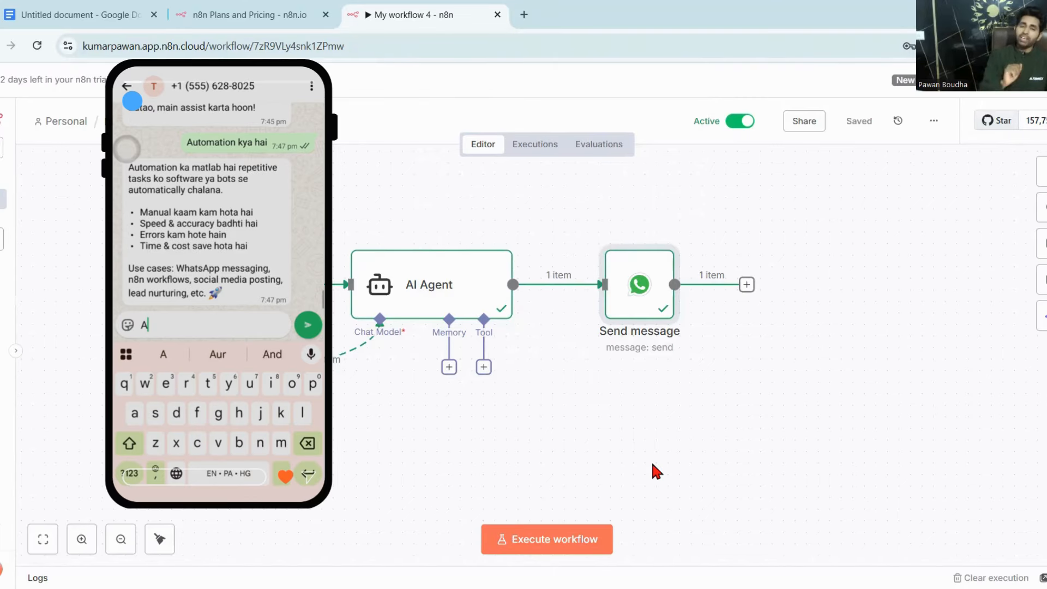
type("i agent kya hai")
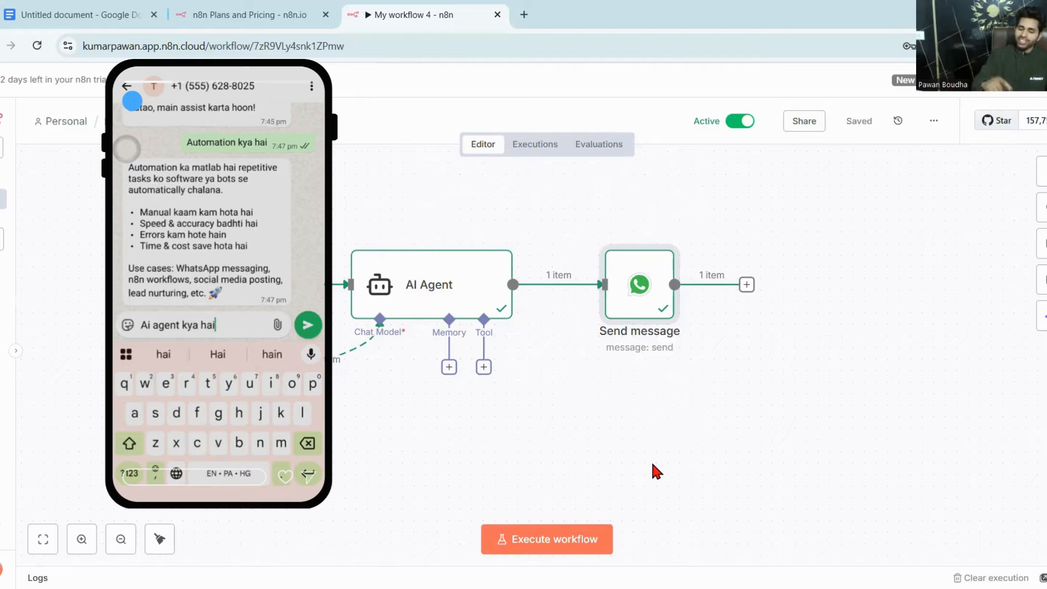
key("Return")
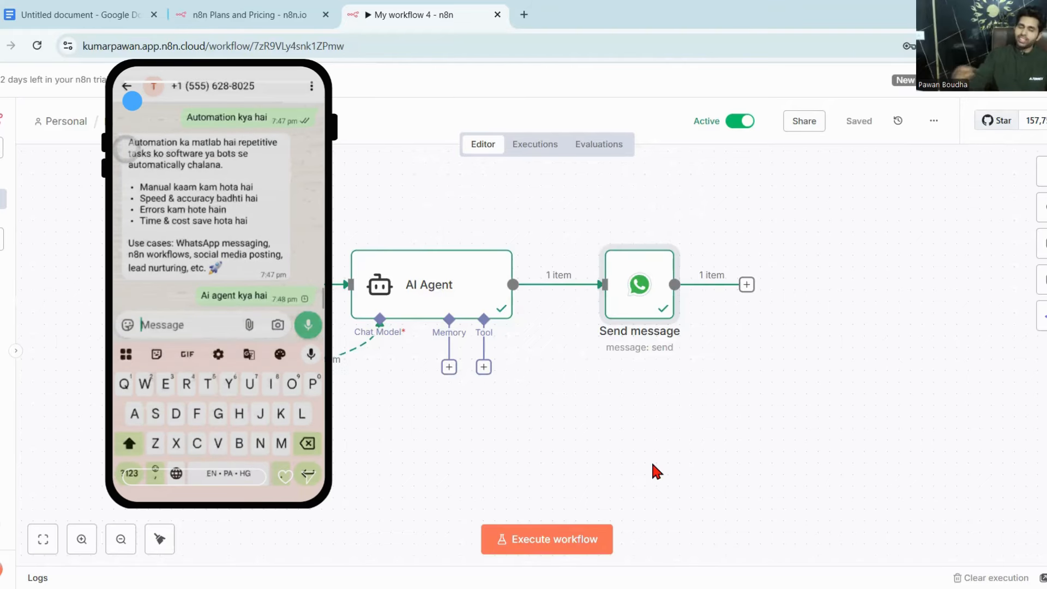